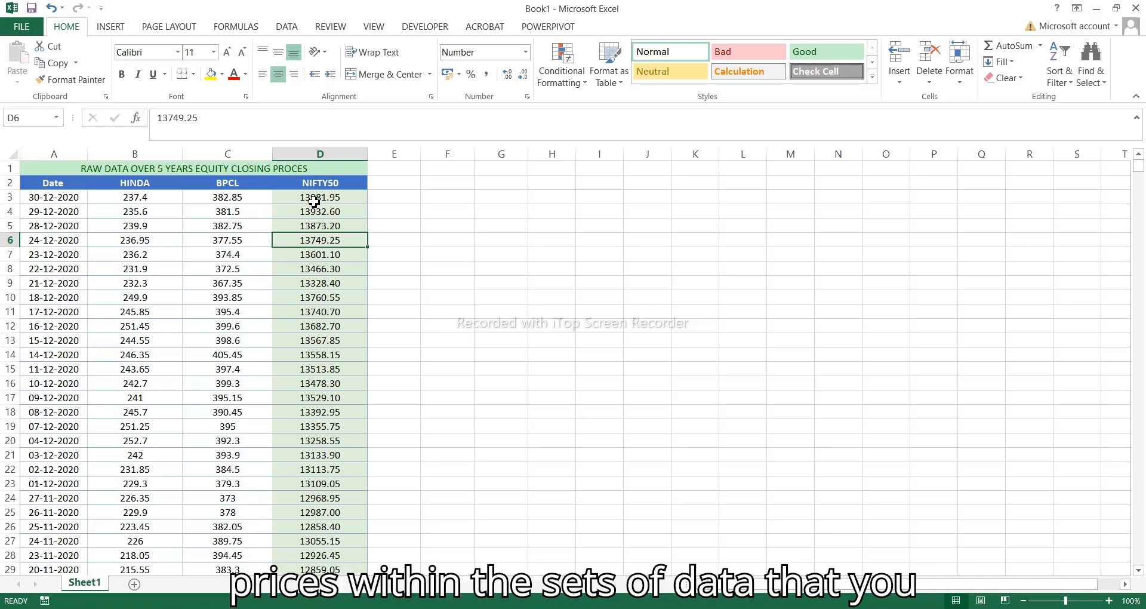
Add the header HINDA in cell E2 beside the raw price table
click(391, 183)
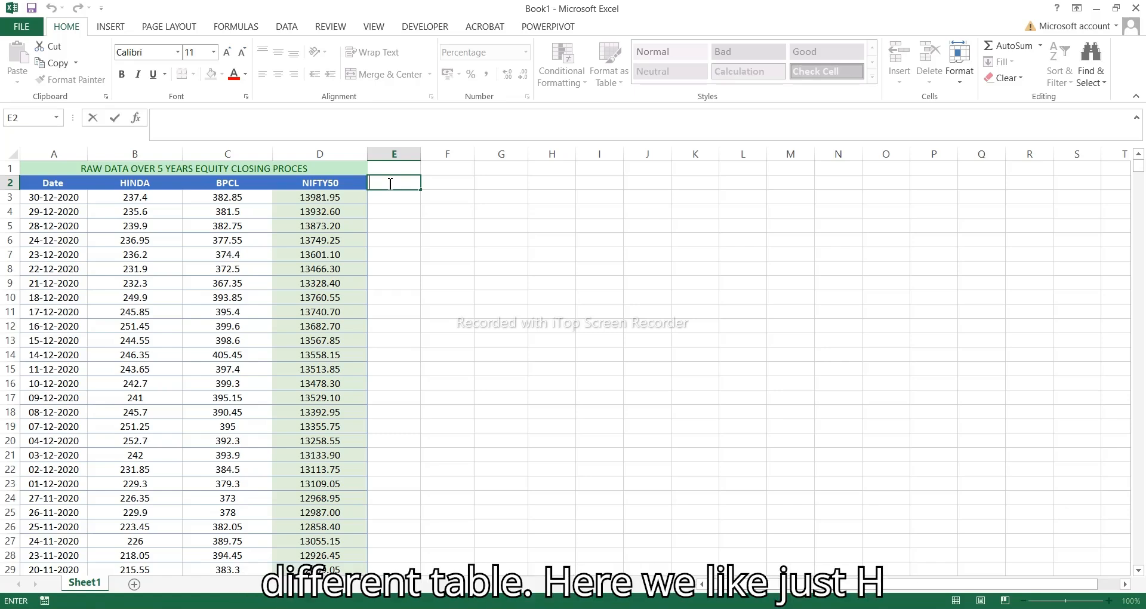
text(HINDA)
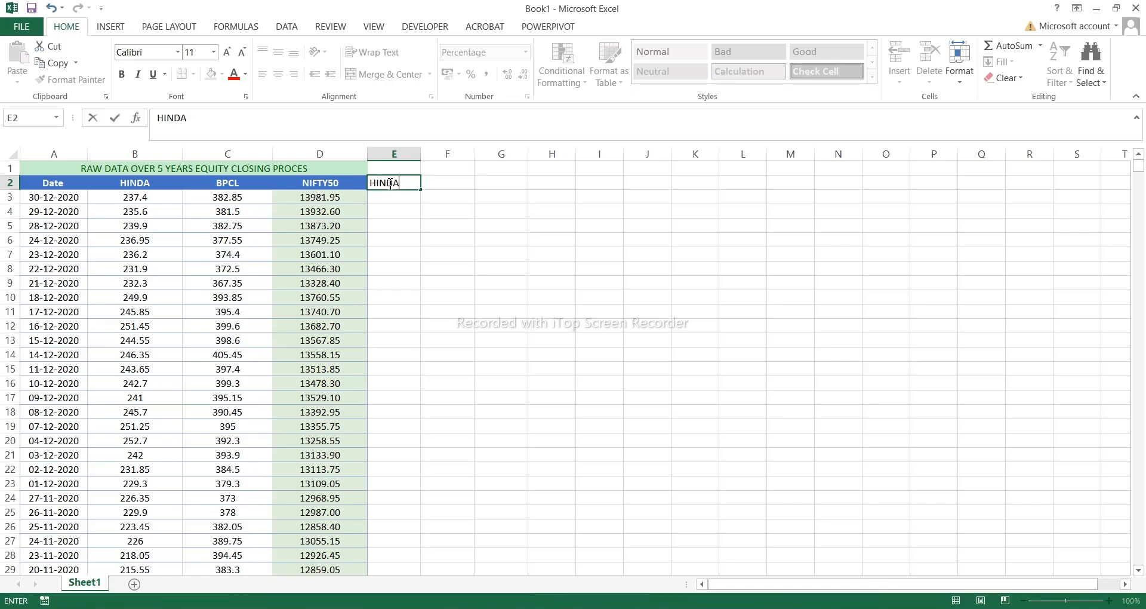
key(Return)
key(Return)
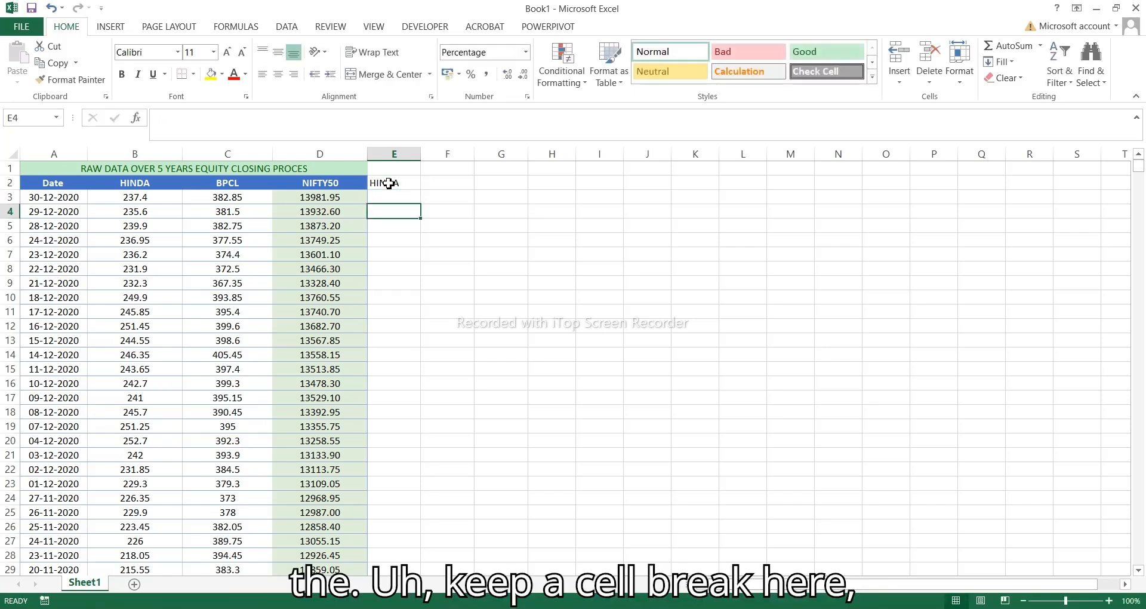
Calculate the first HINDA daily return in cell E4 with the formula =B4/B3-1
double_click(384, 213)
text(=)
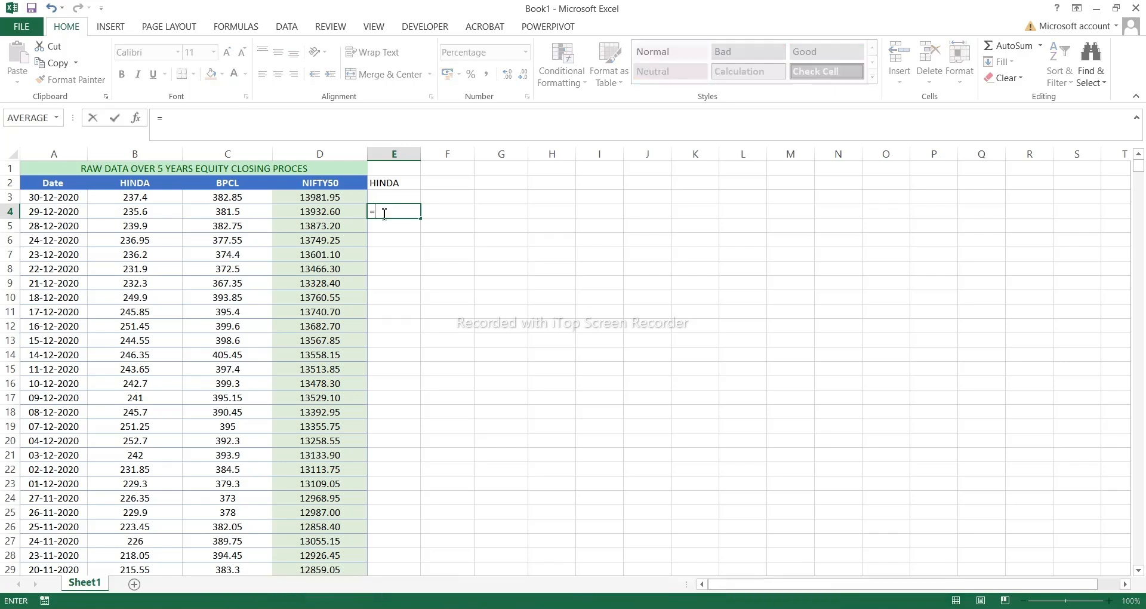
click(118, 214)
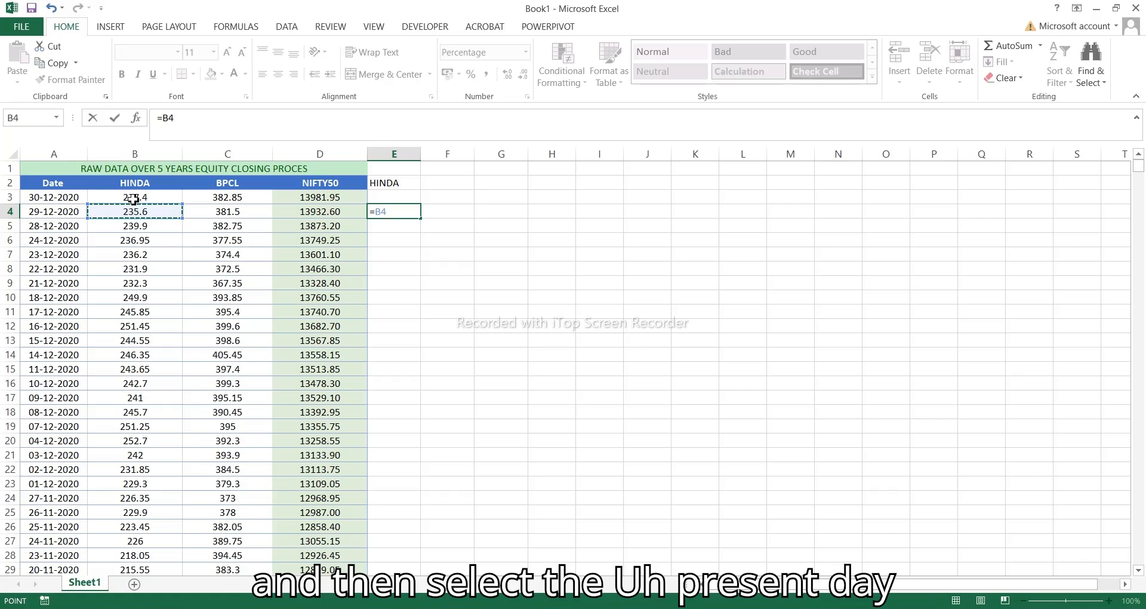
text(/)
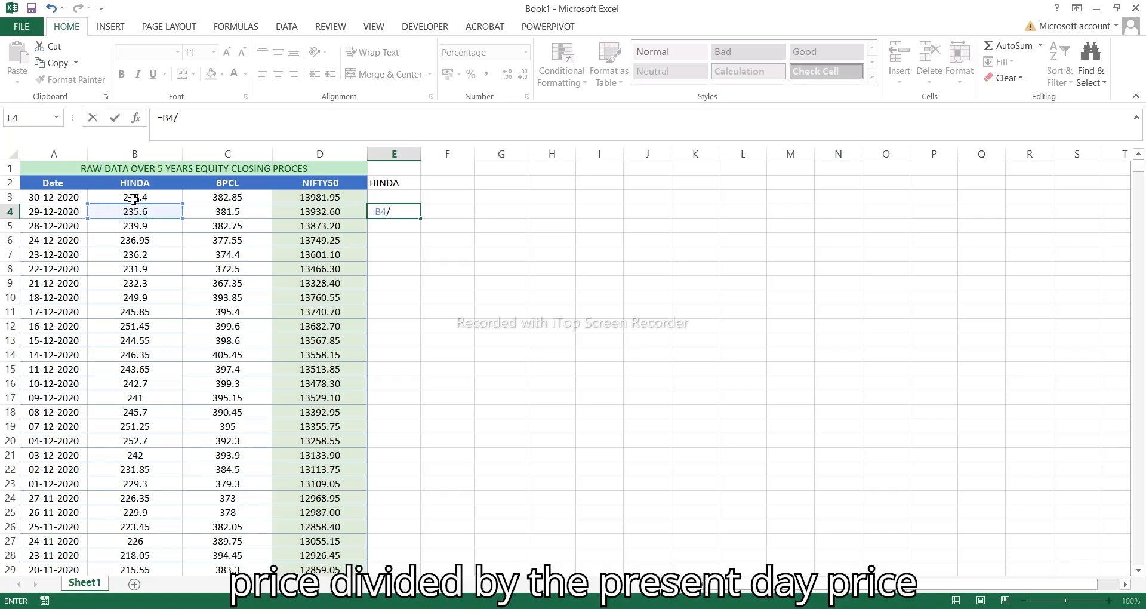
click(133, 199)
text(-1)
key(Return)
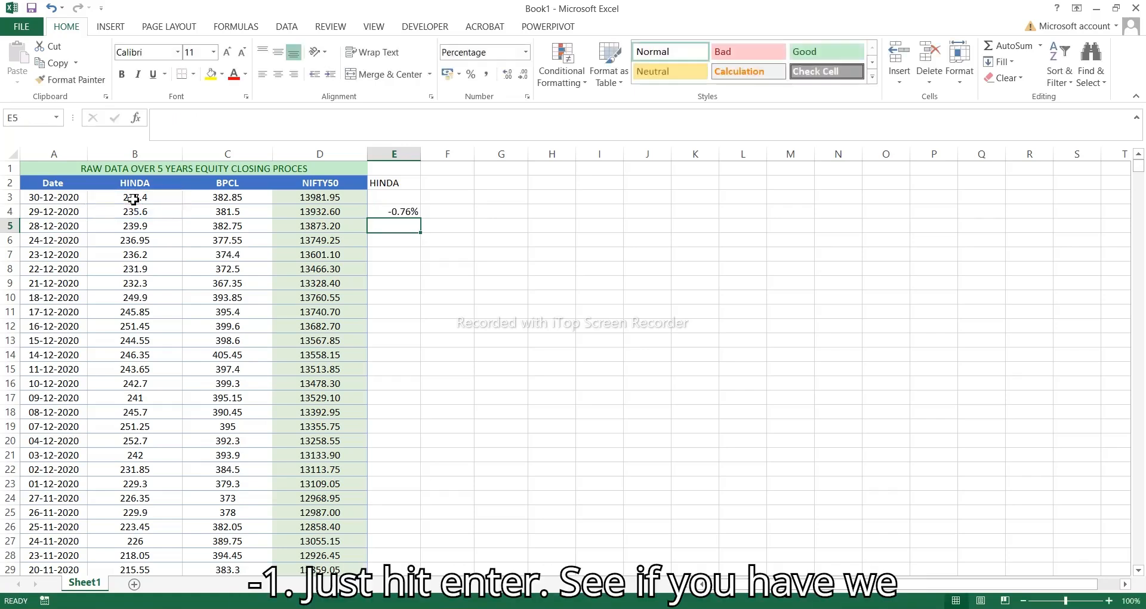
Fill the HINDA return formula from E4 down to the end of the data and check the filled column
click(399, 211)
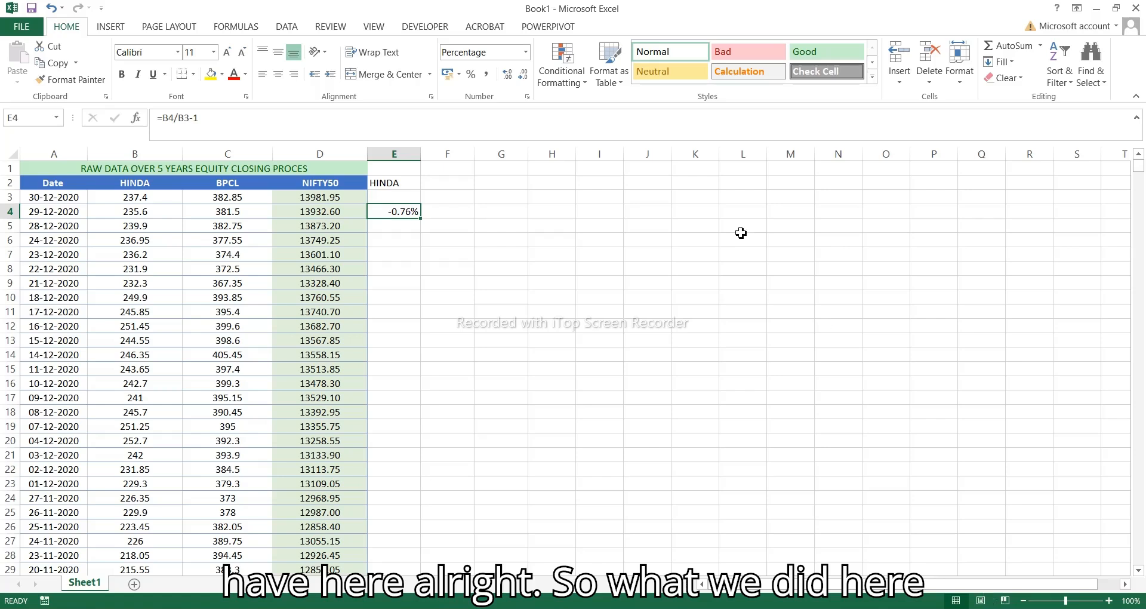
double_click(421, 220)
scroll(385, 345, down, 7)
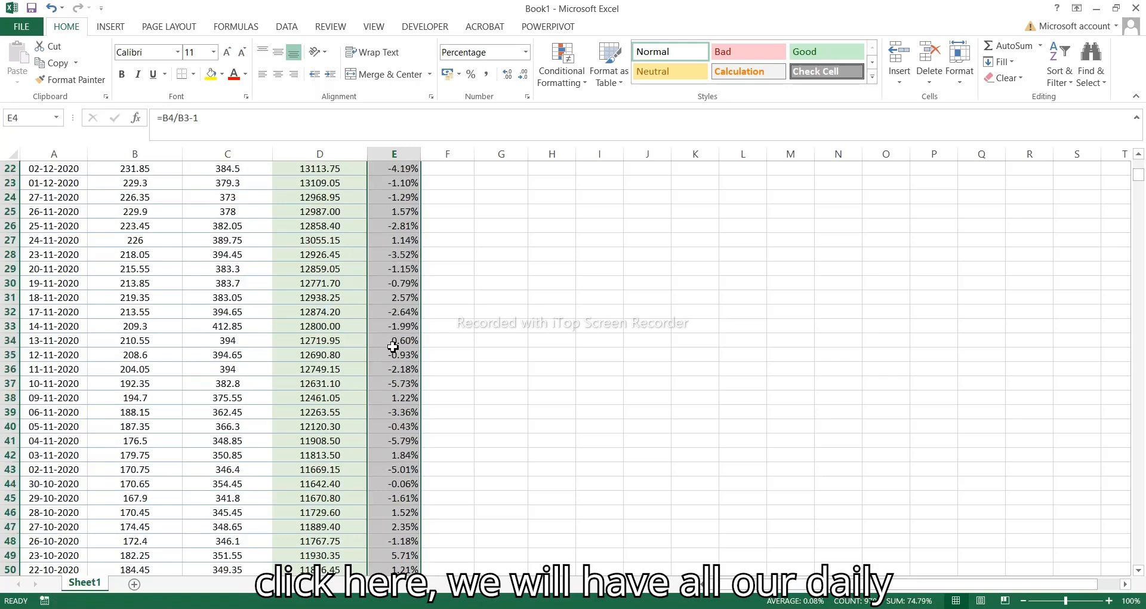
scroll(393, 347, down, 2)
scroll(394, 348, up, 9)
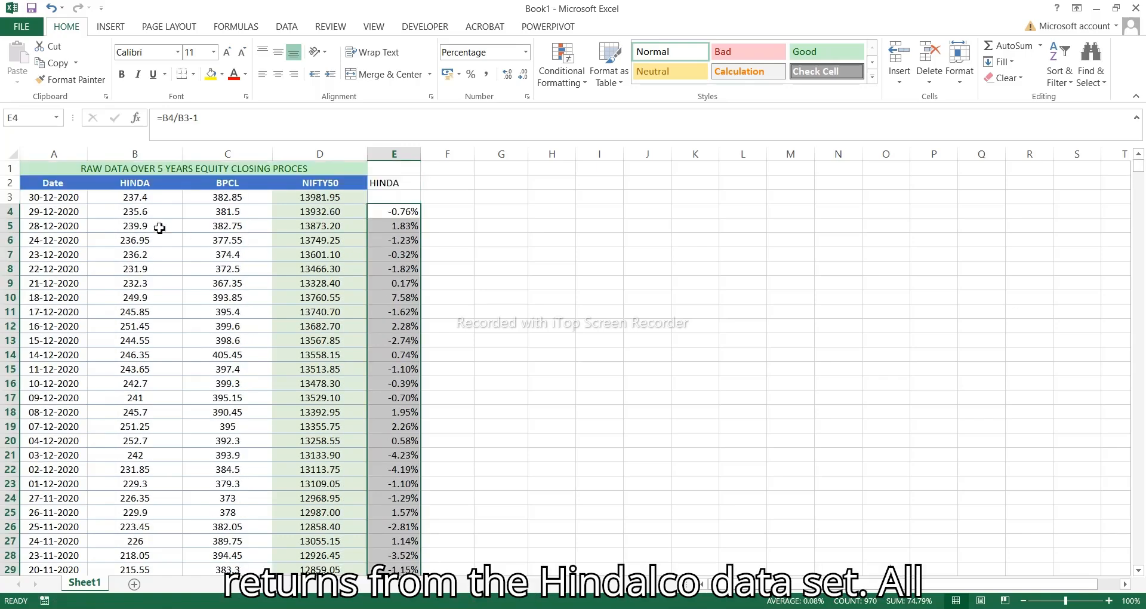
Add the header BPCL in cell F2 next to the HINDA returns header
double_click(456, 213)
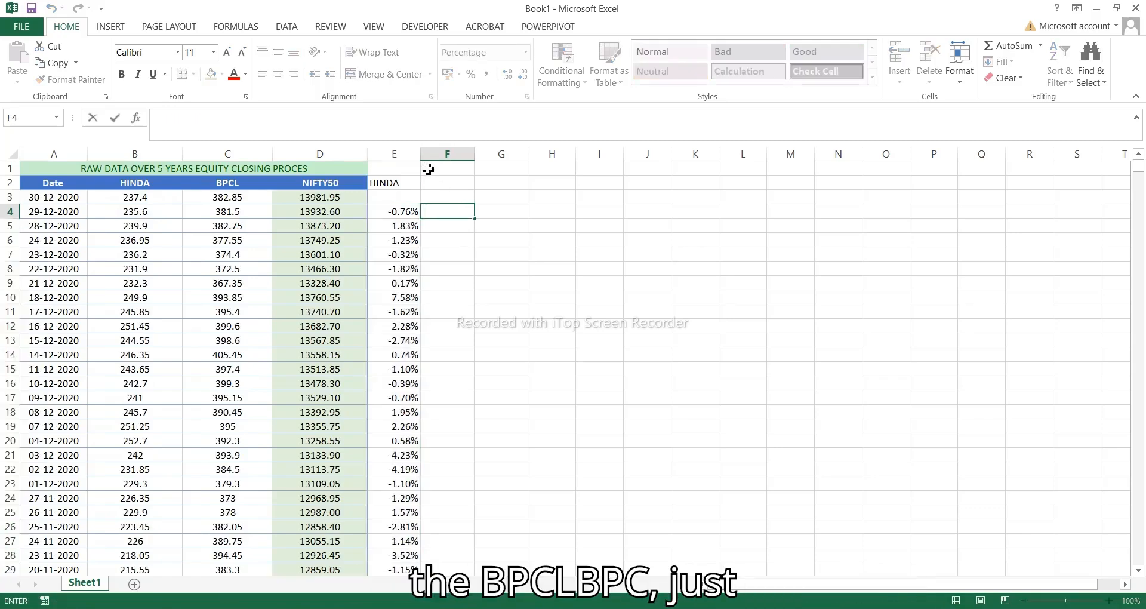
double_click(442, 182)
text(BPC)
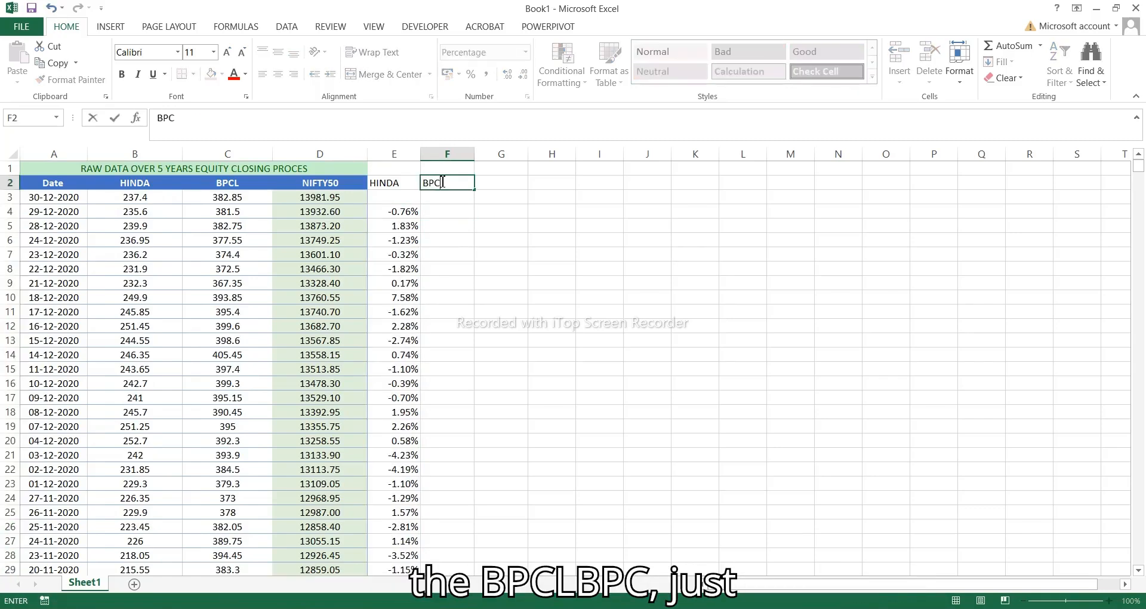
text(L)
key(Return)
key(Down)
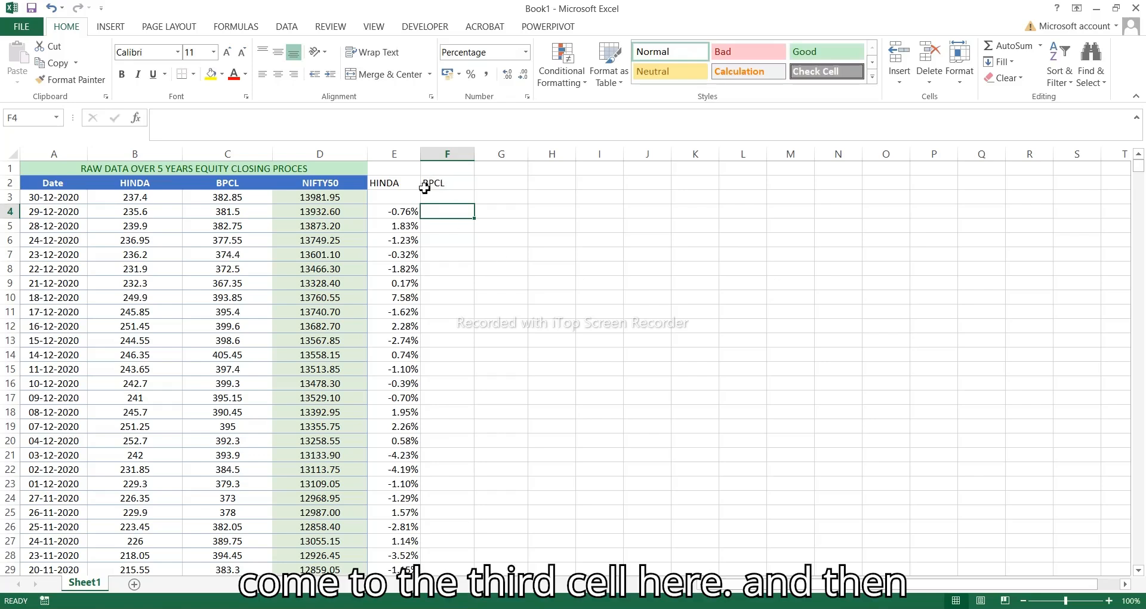
Calculate the first BPCL daily return in cell F4 with the formula =C4/C3-1
text(=)
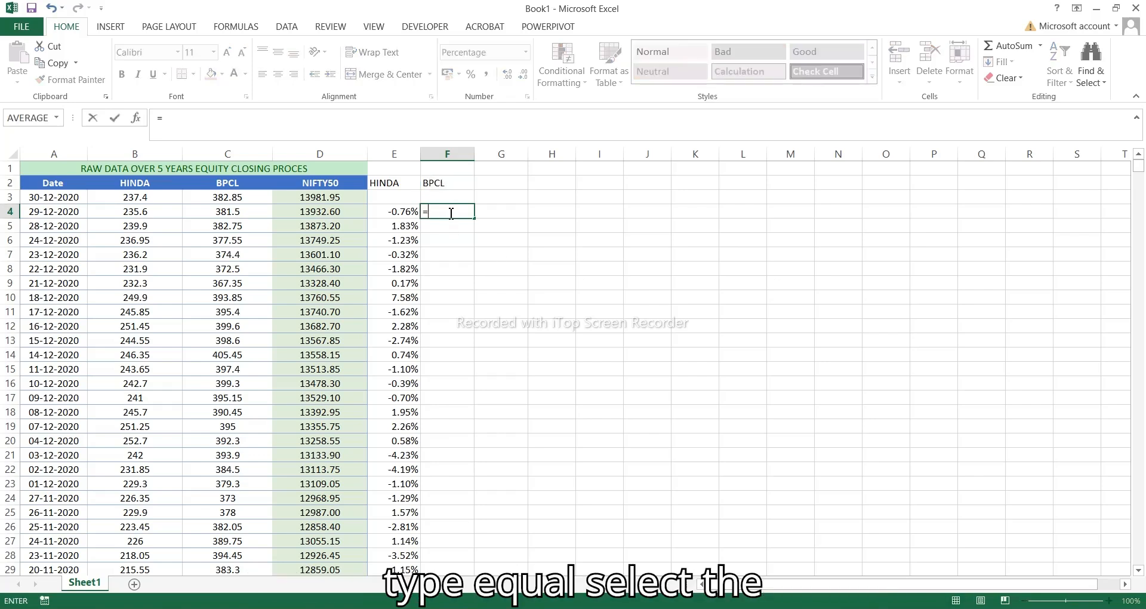
click(231, 211)
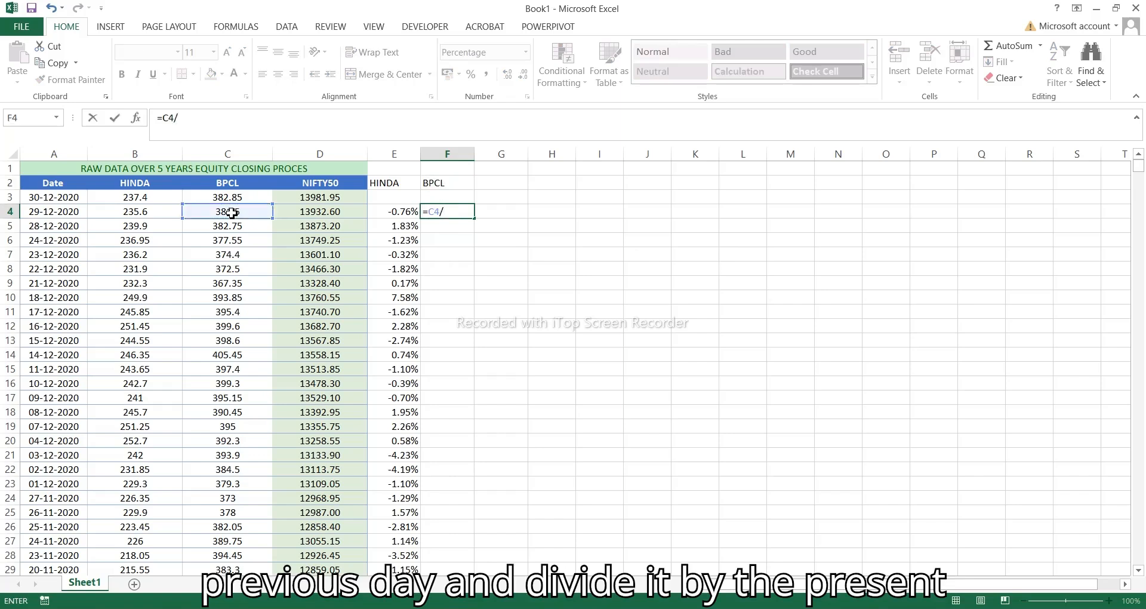
click(248, 198)
text(-1)
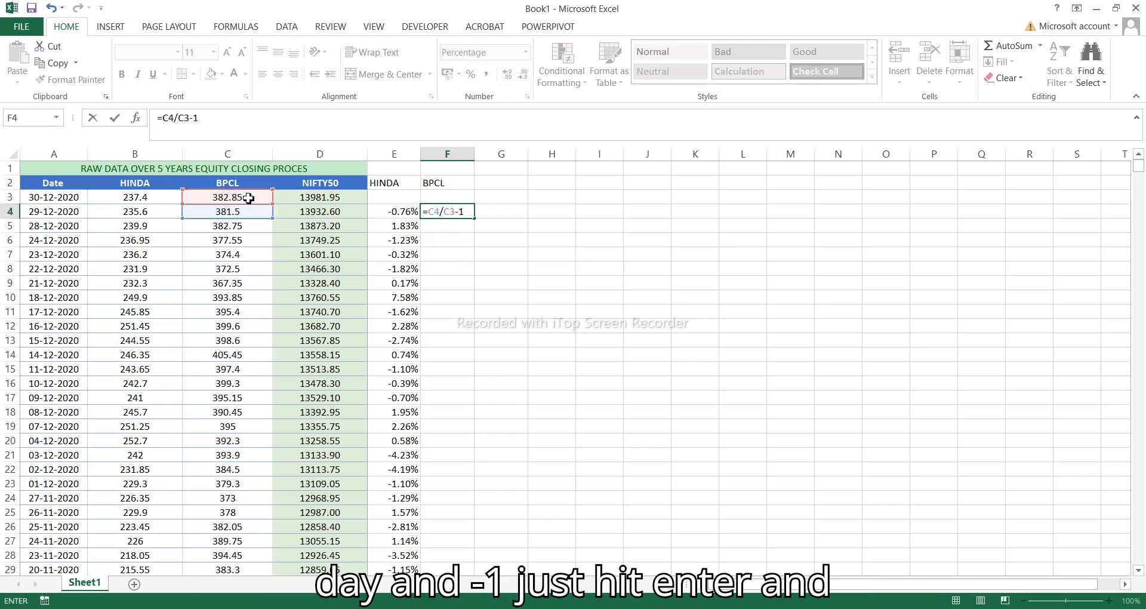
key(Return)
Fill the BPCL return formula from F4 down to the end of the data and check the filled column
click(449, 214)
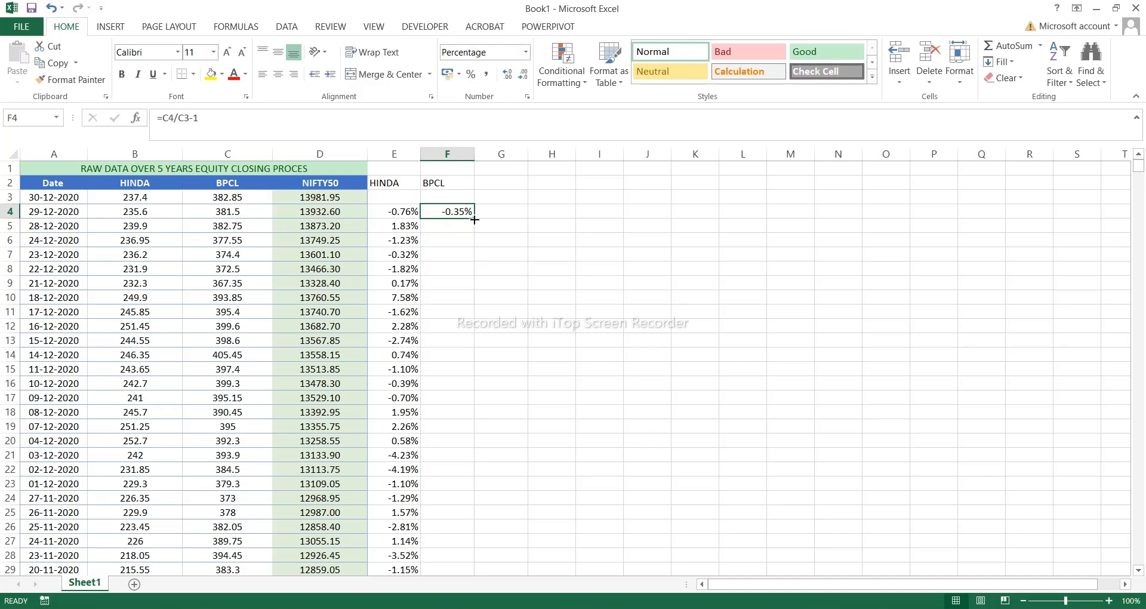
double_click(475, 220)
scroll(440, 336, down, 3)
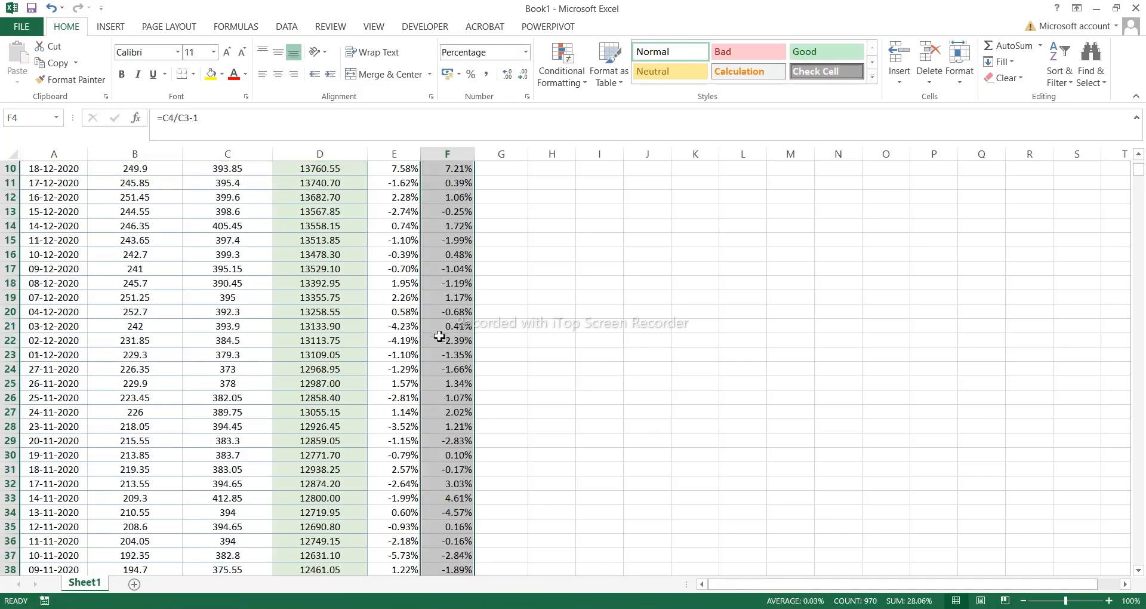
scroll(418, 329, down, 3)
scroll(370, 340, up, 6)
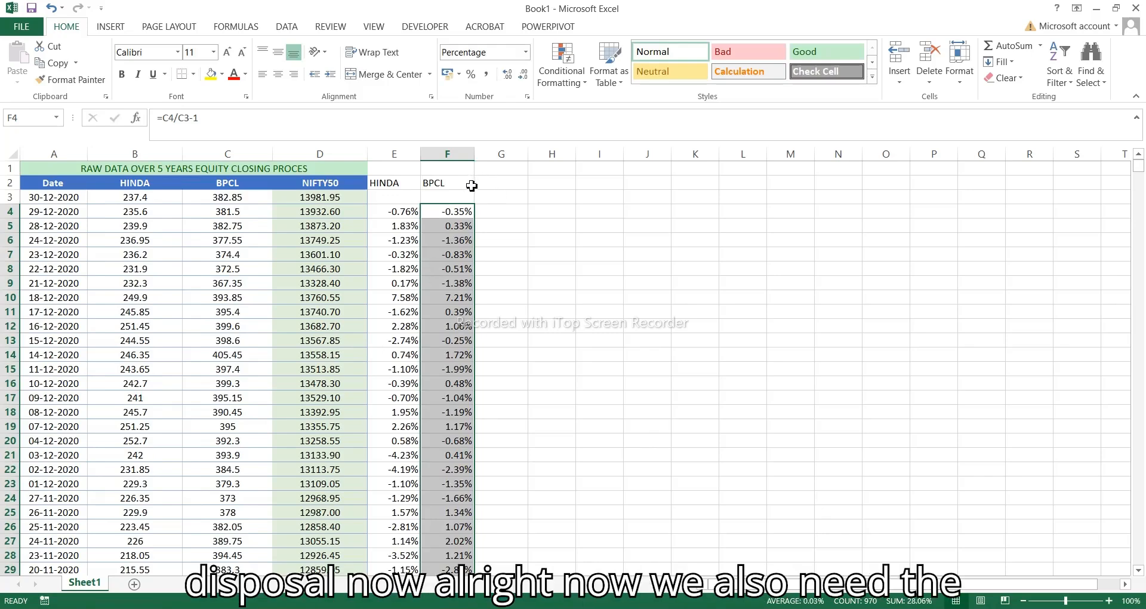
Add the header NIFTY50 in cell G2 next to the BPCL returns header
click(499, 184)
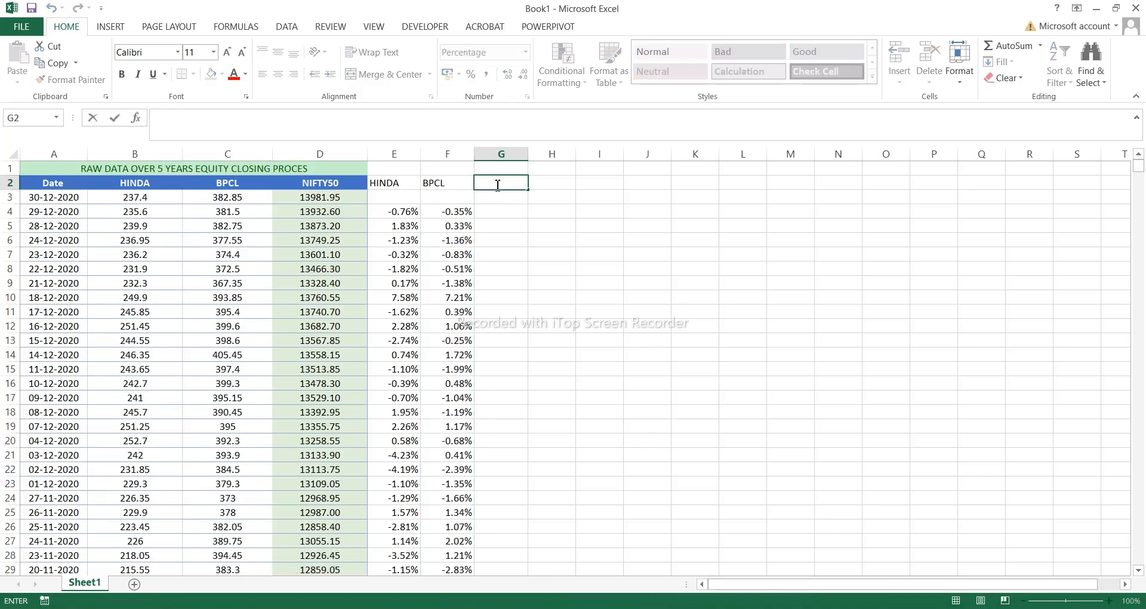
text(NIF)
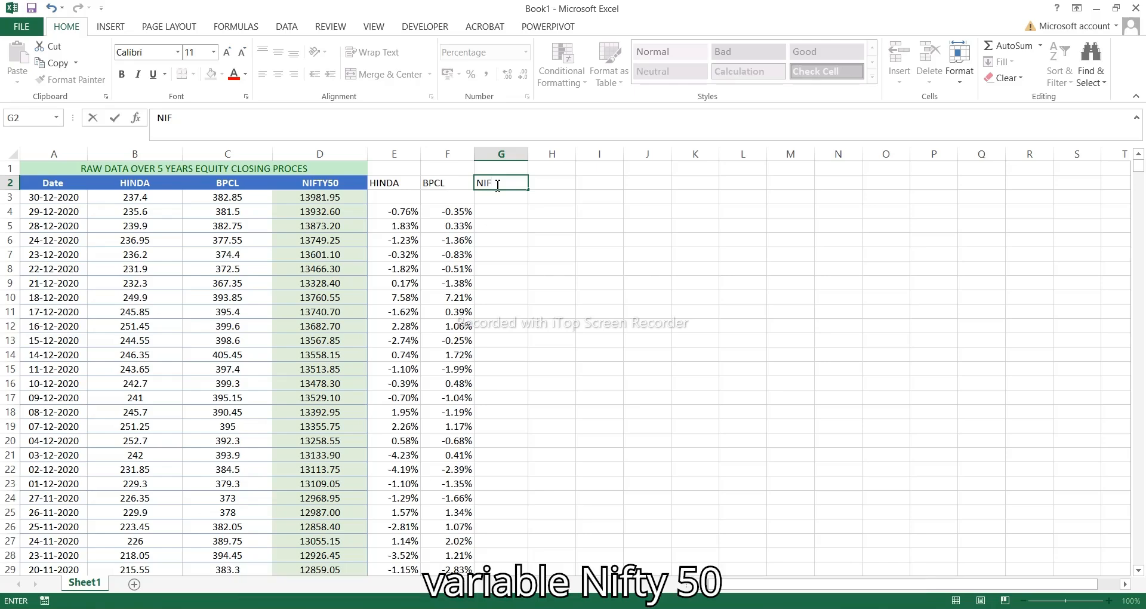
text(TY50)
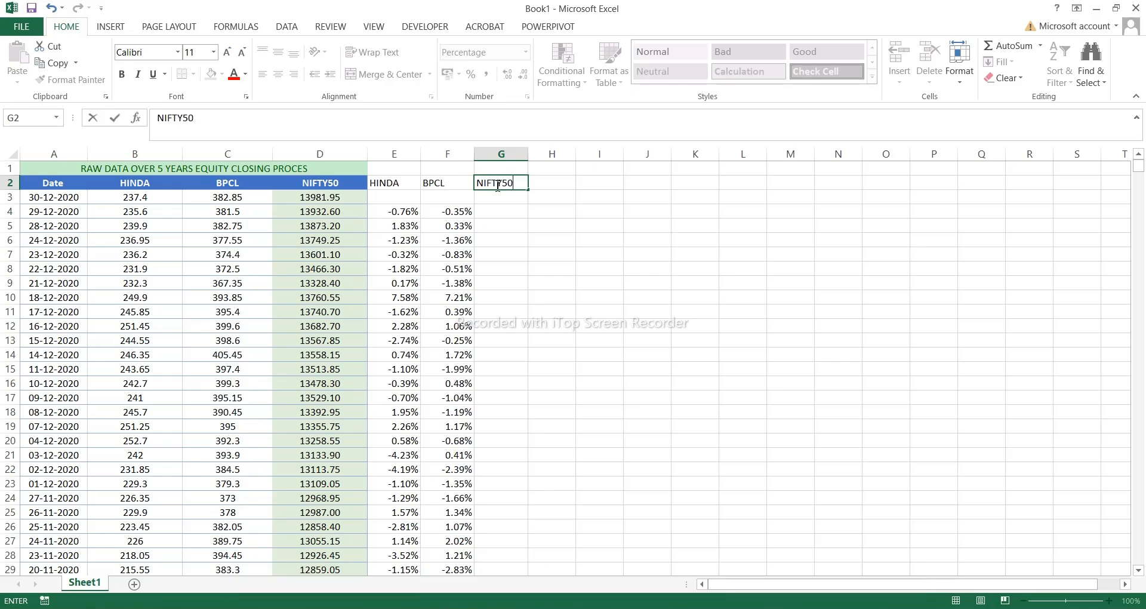
key(Return)
key(Return)
Calculate the first NIFTY50 daily return in cell G4 with the formula =D4/D3-1
double_click(503, 211)
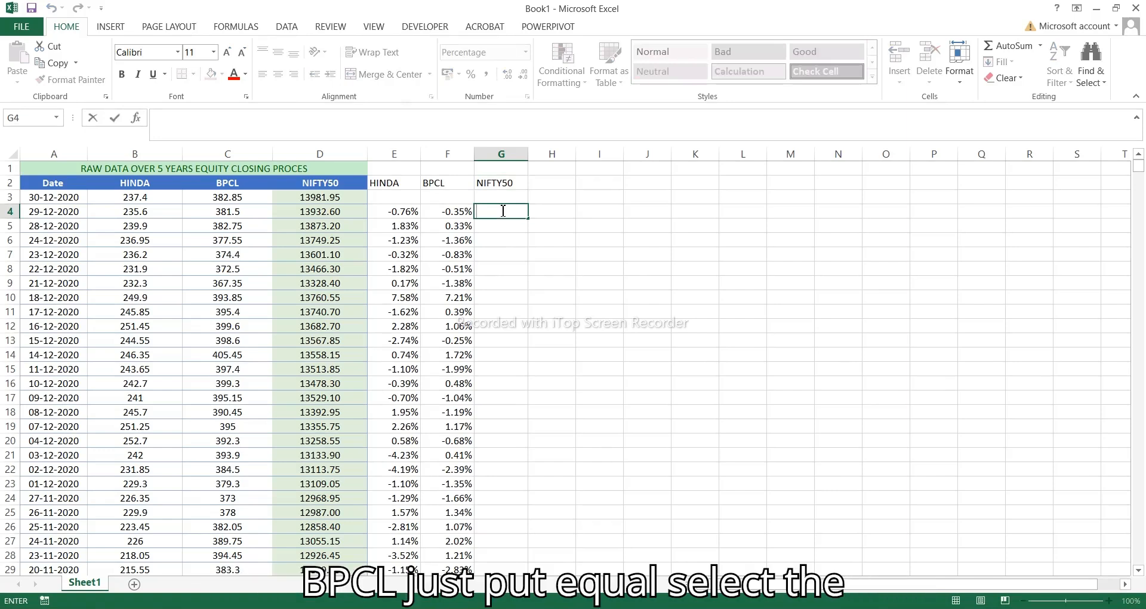
text(=)
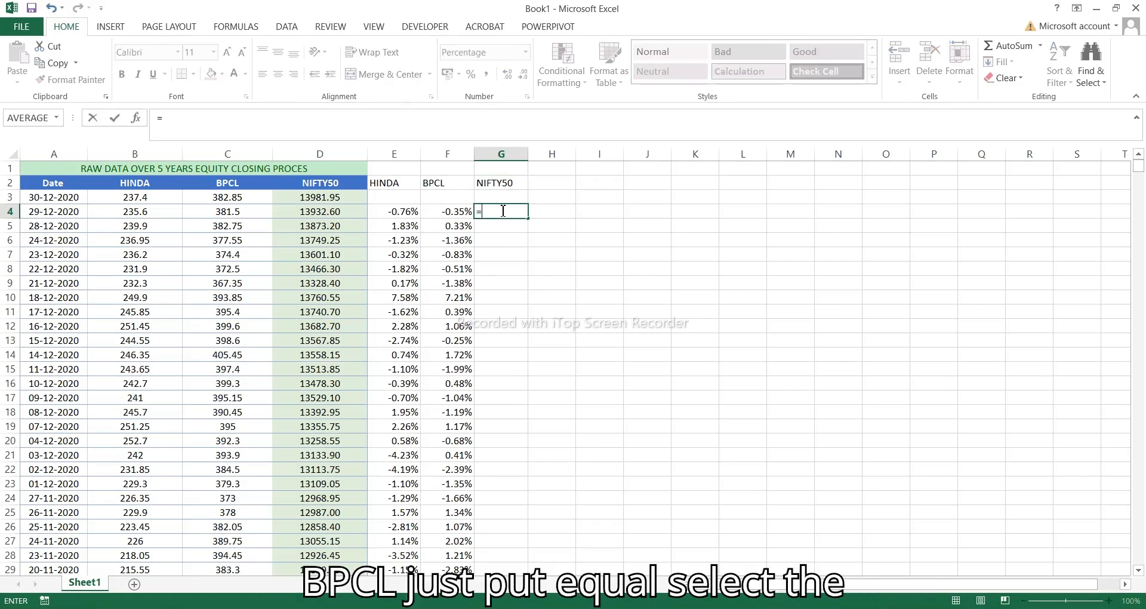
click(329, 214)
text(/)
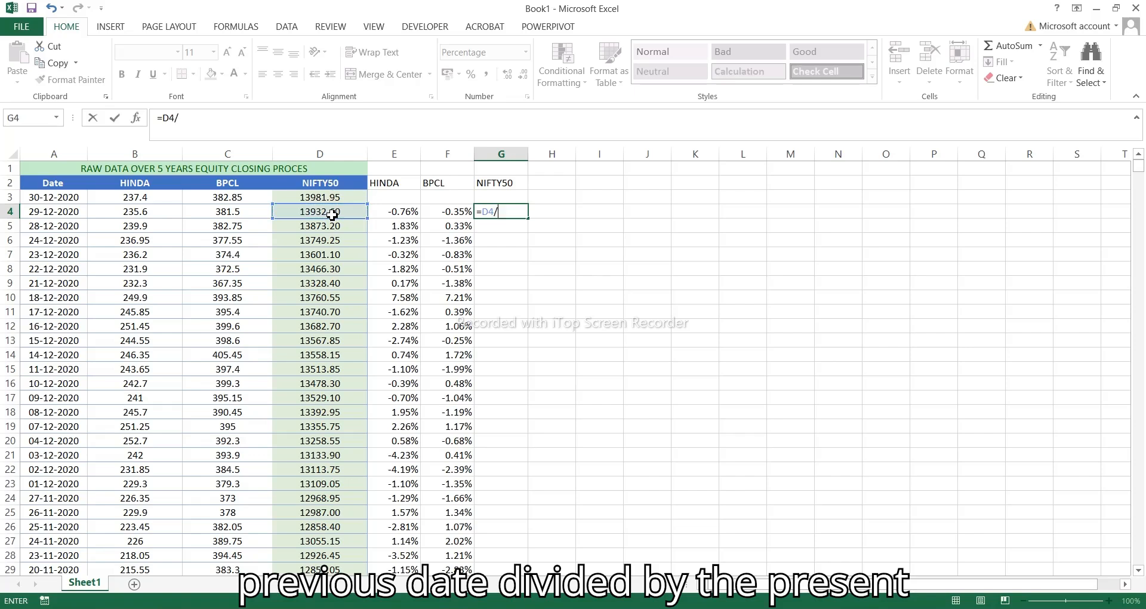
click(323, 198)
text(-)
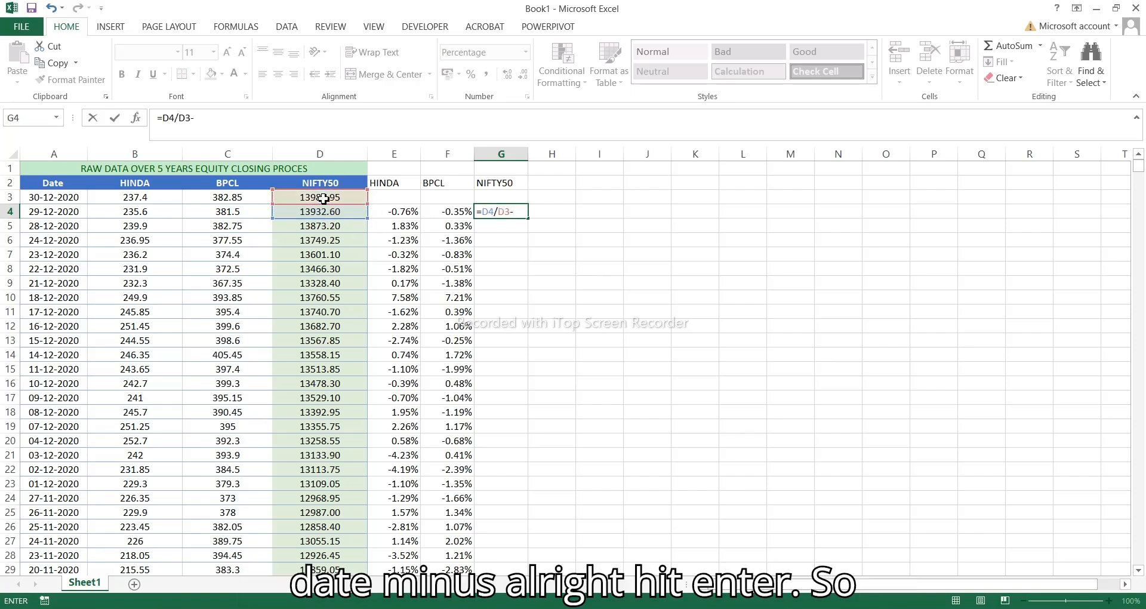
text(1)
key(Return)
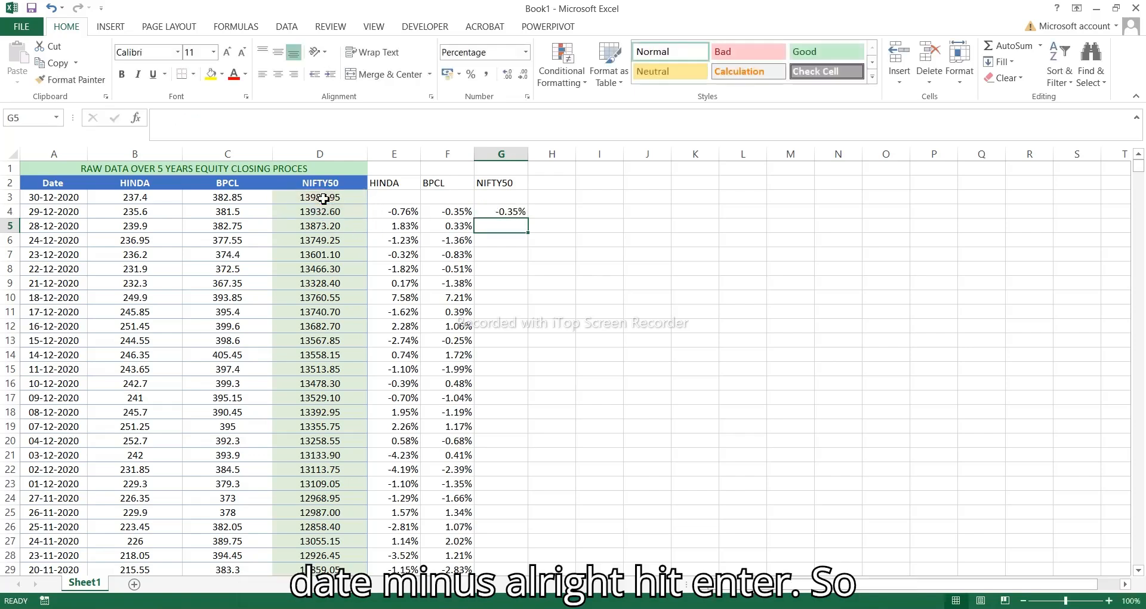
Fill the NIFTY50 return formula from G4 down to the end of the data and check the filled column
click(514, 212)
double_click(530, 219)
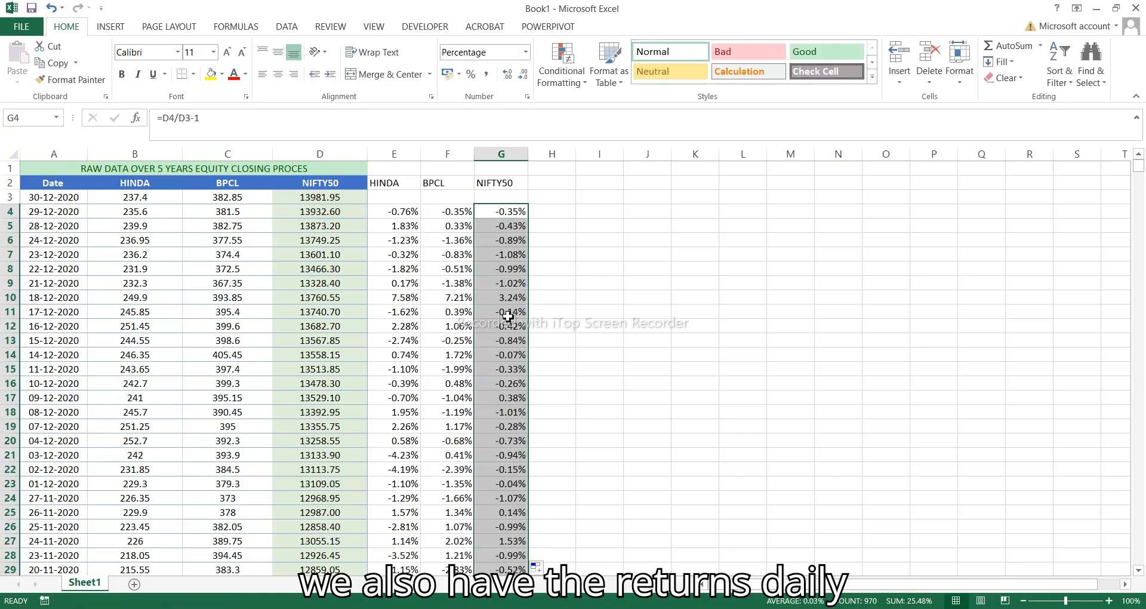
scroll(495, 343, down, 2)
scroll(495, 344, up, 2)
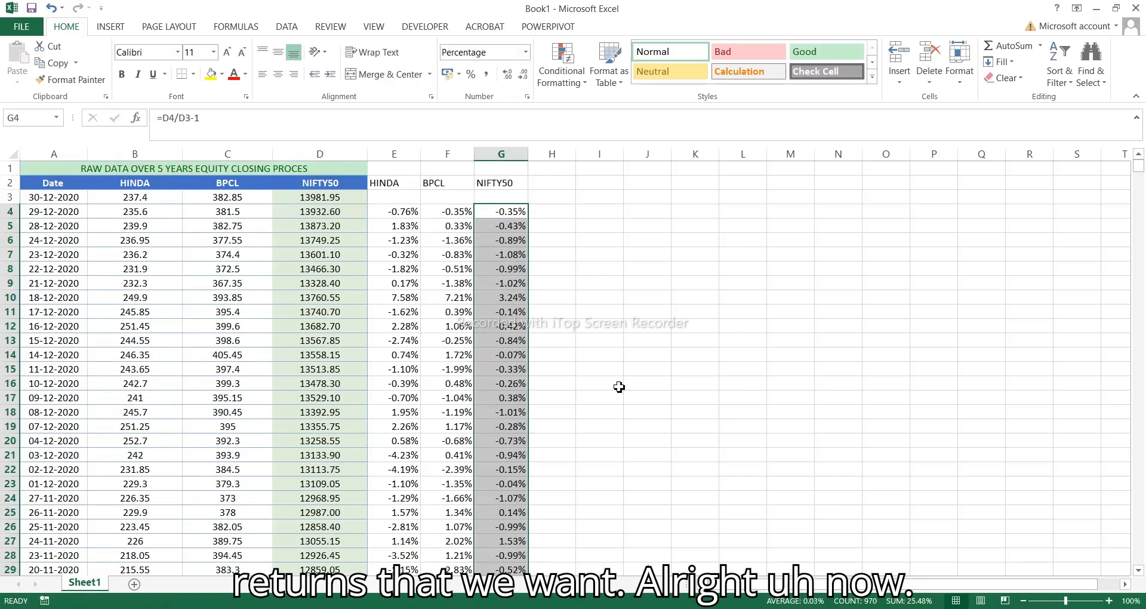
click(714, 443)
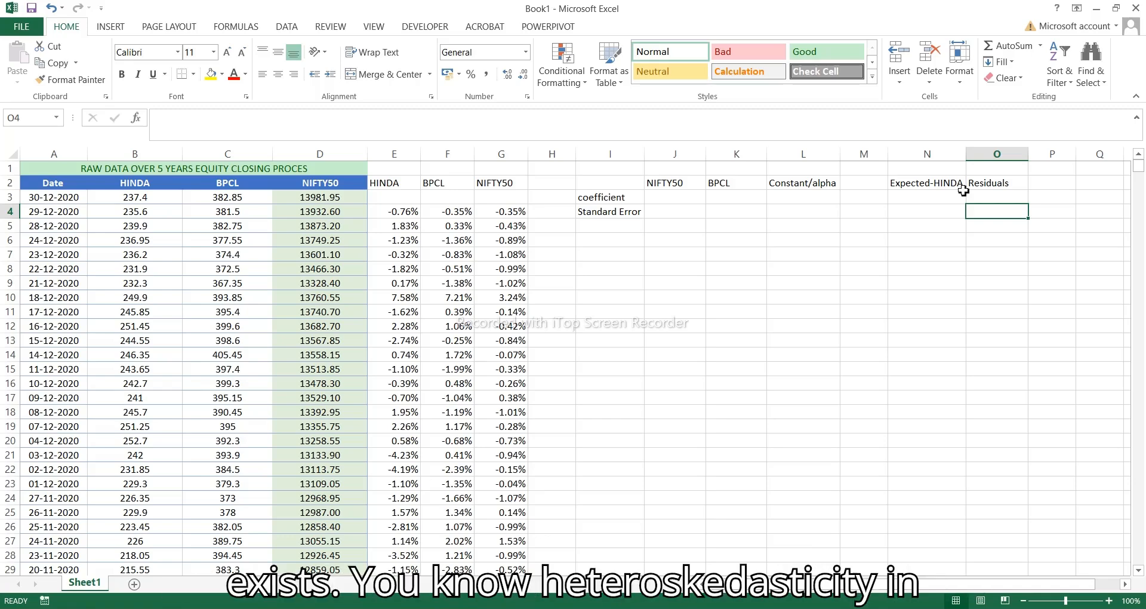
click(667, 200)
text(=)
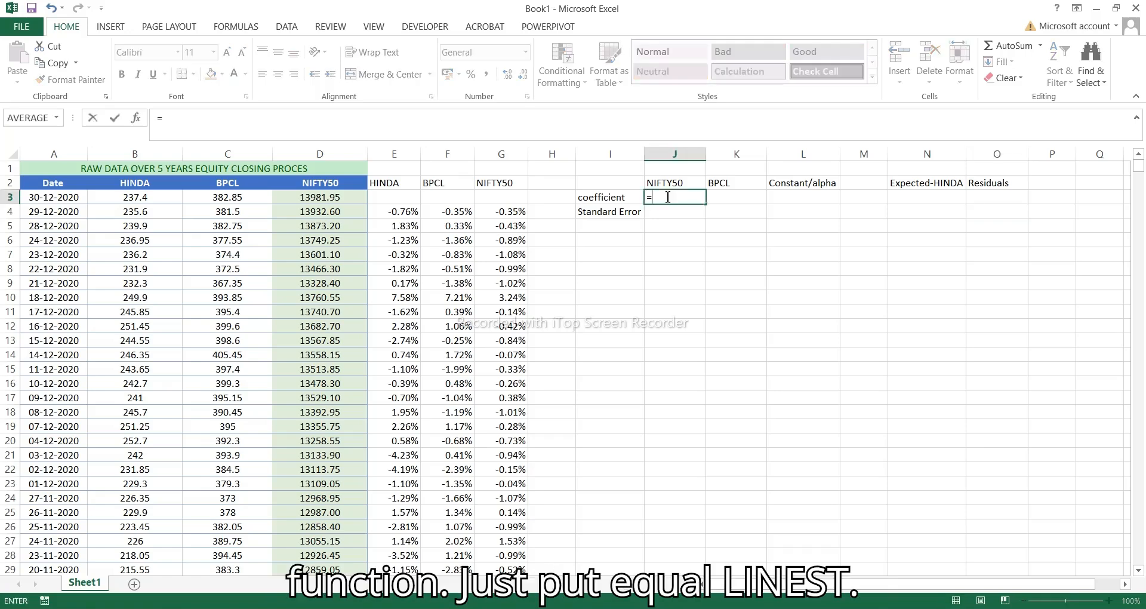
text(LINEST)
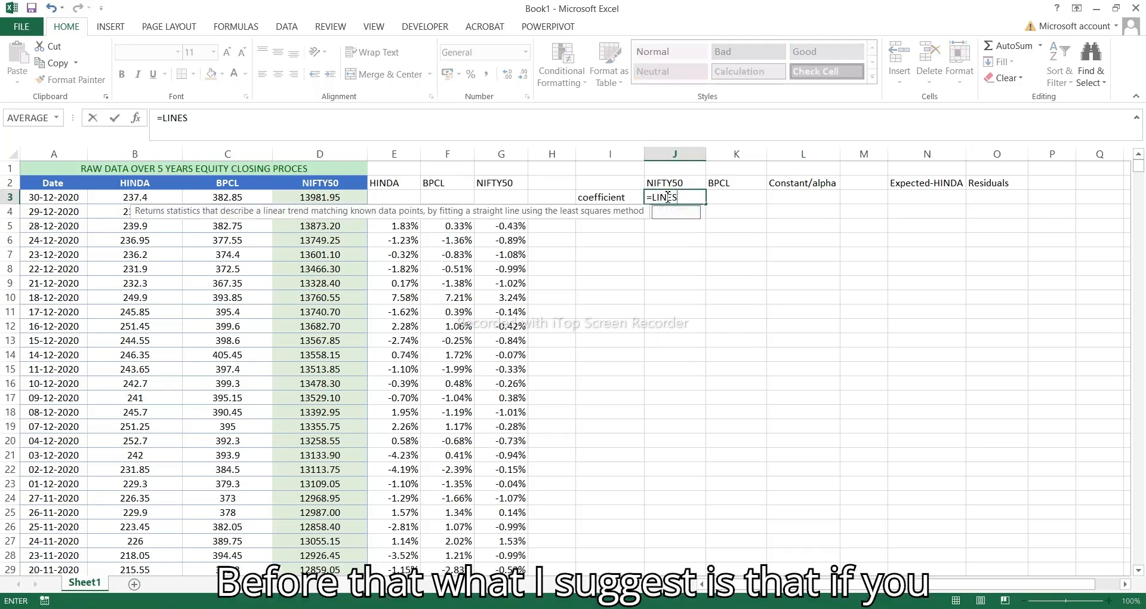
key(Escape)
click(751, 282)
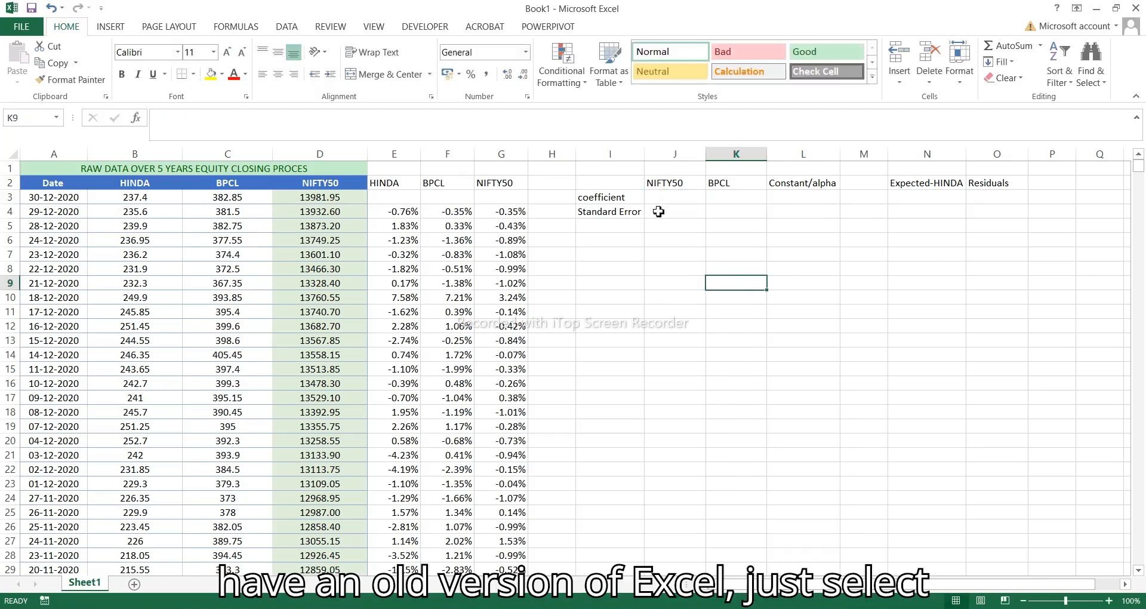
Start a LINEST formula across J3:L7 with the HINDA returns E4:E973 as the known y's
drag(653, 197, 809, 249)
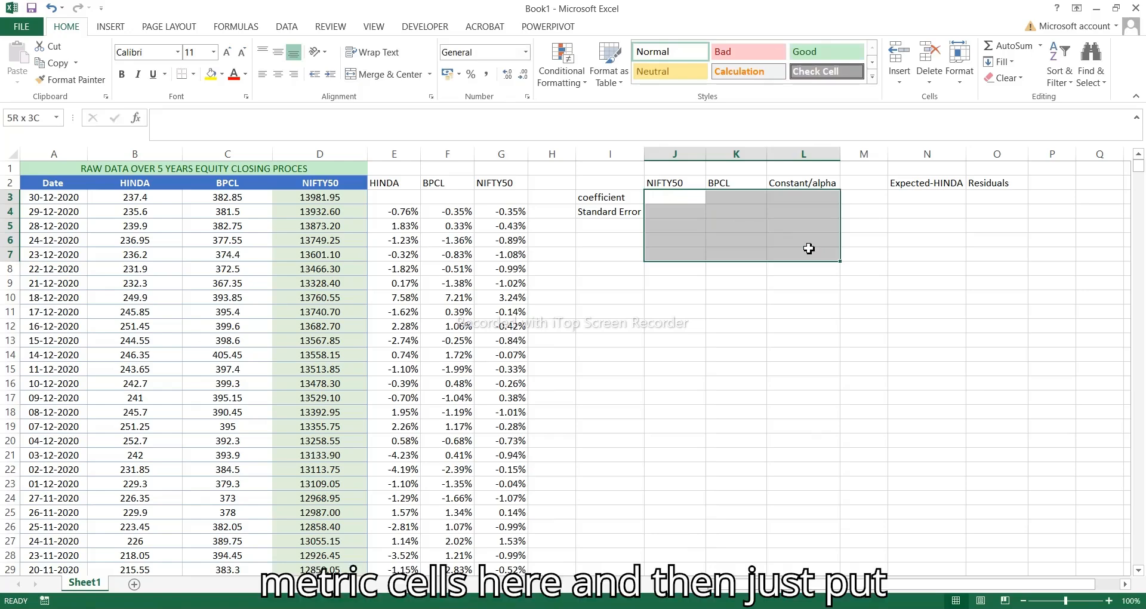
click(177, 119)
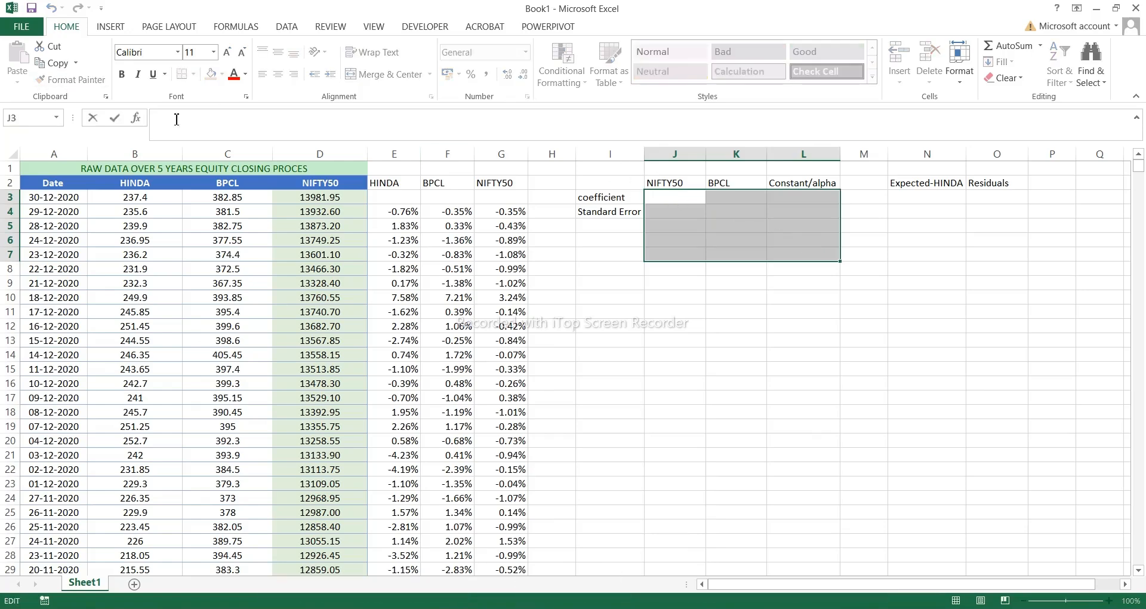
text(=LINES)
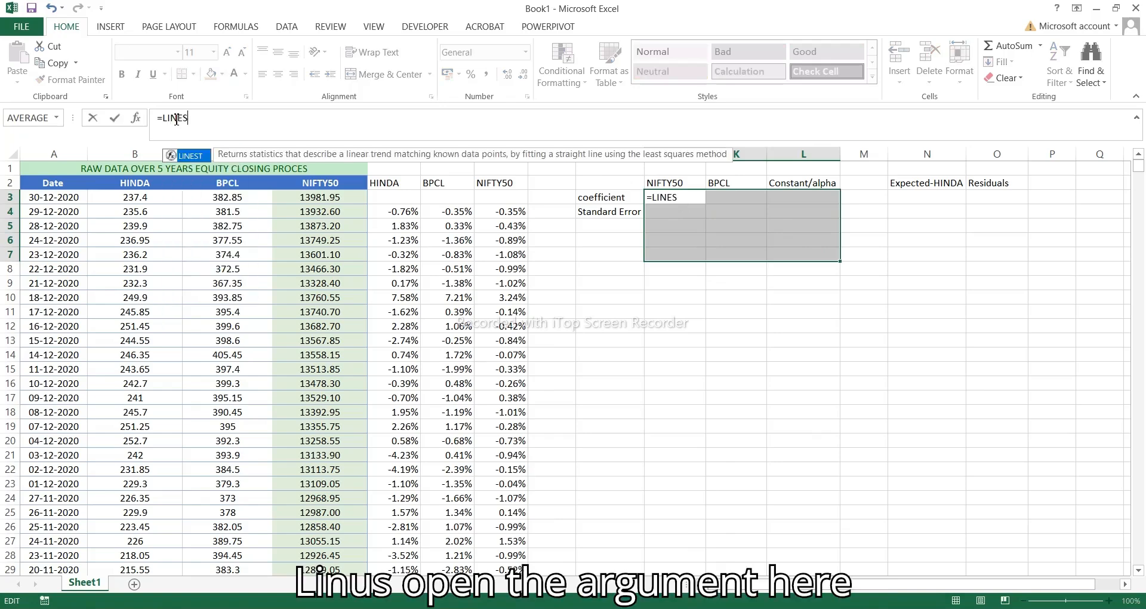
text(T()
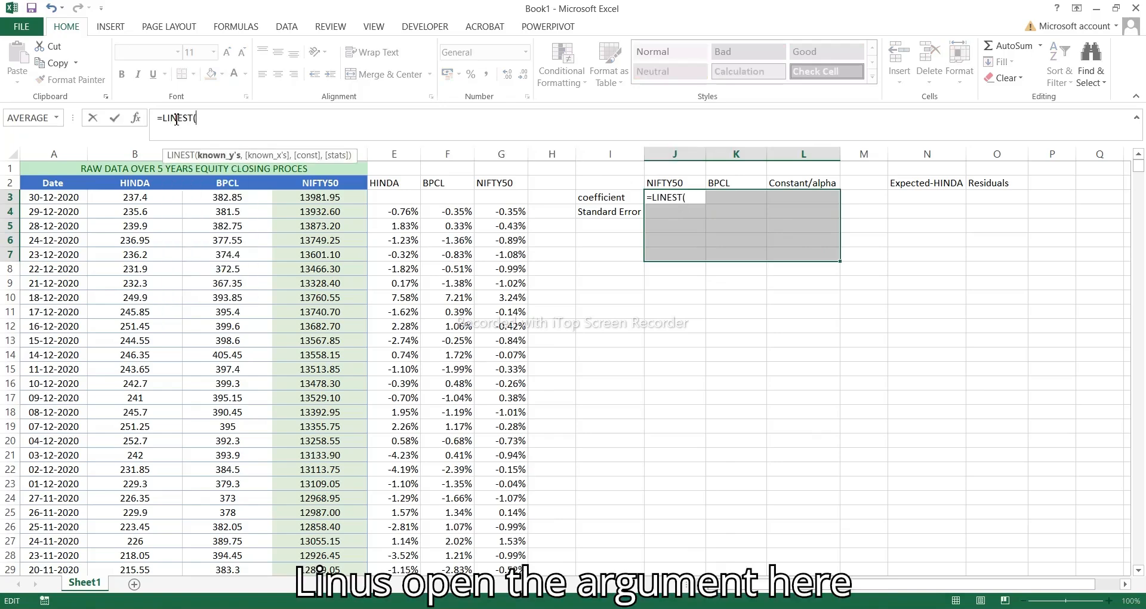
click(409, 212)
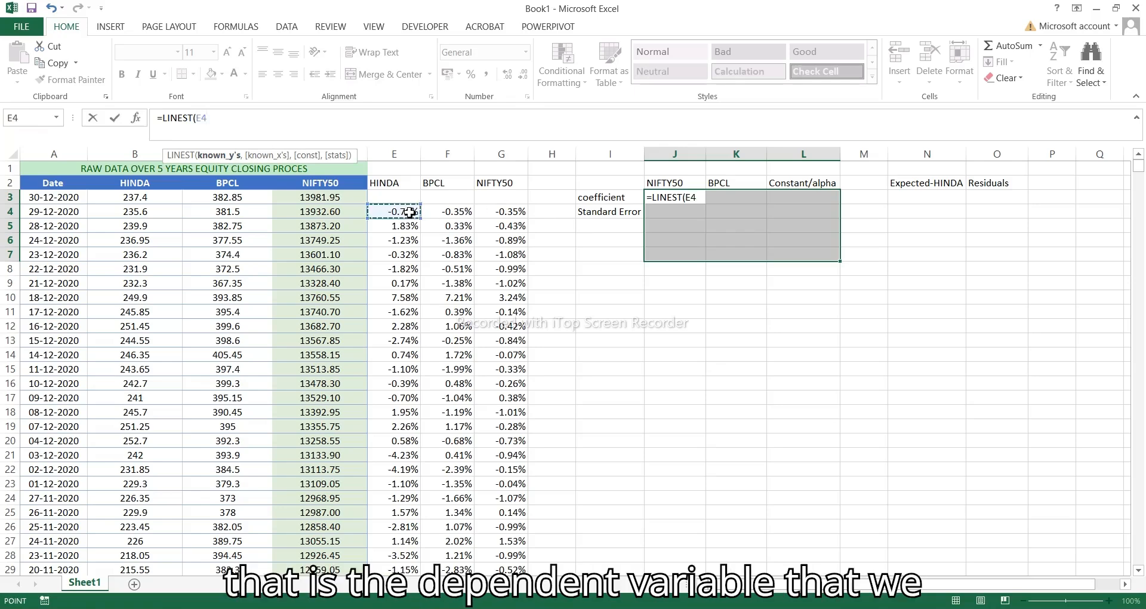
key(ctrl+shift+Down)
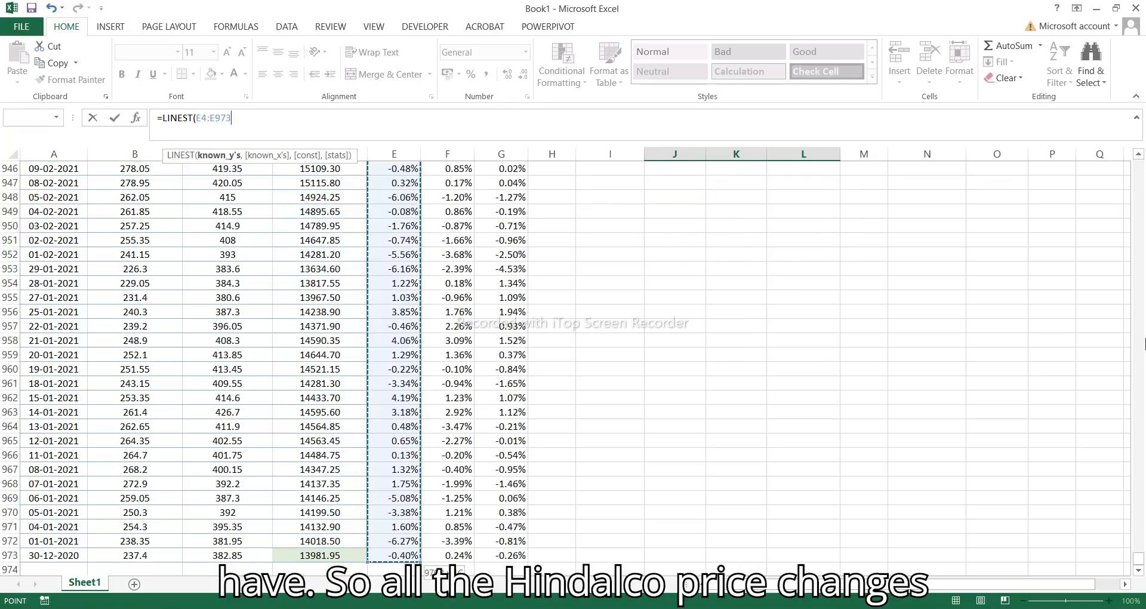
drag(1140, 546, 1139, 166)
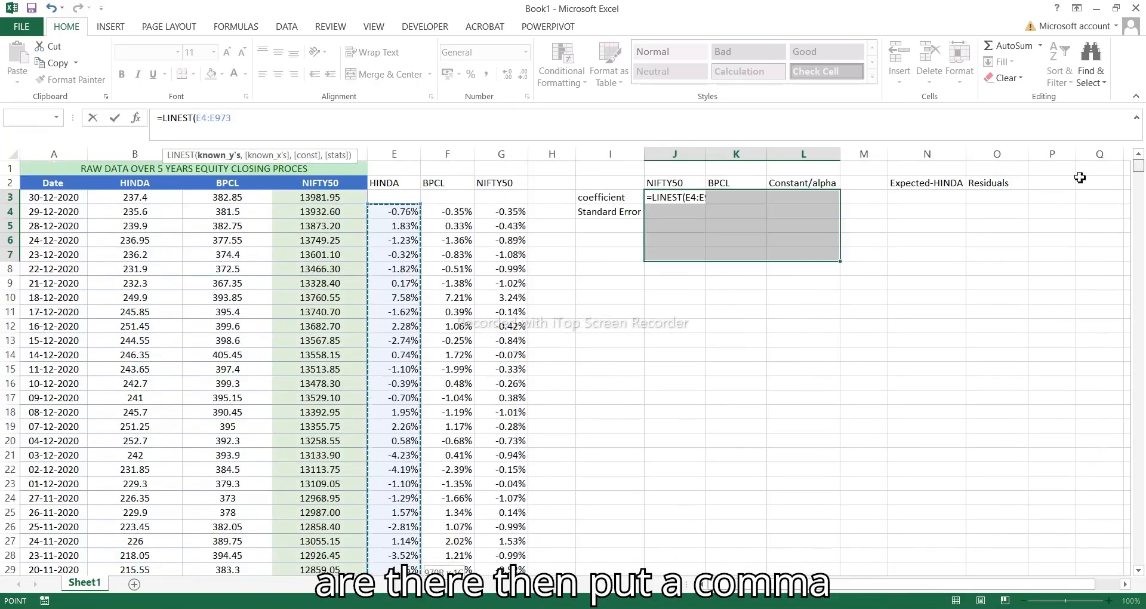
Add the BPCL and NIFTY50 returns F4:G973 as the known x's of the LINEST formula
text(,)
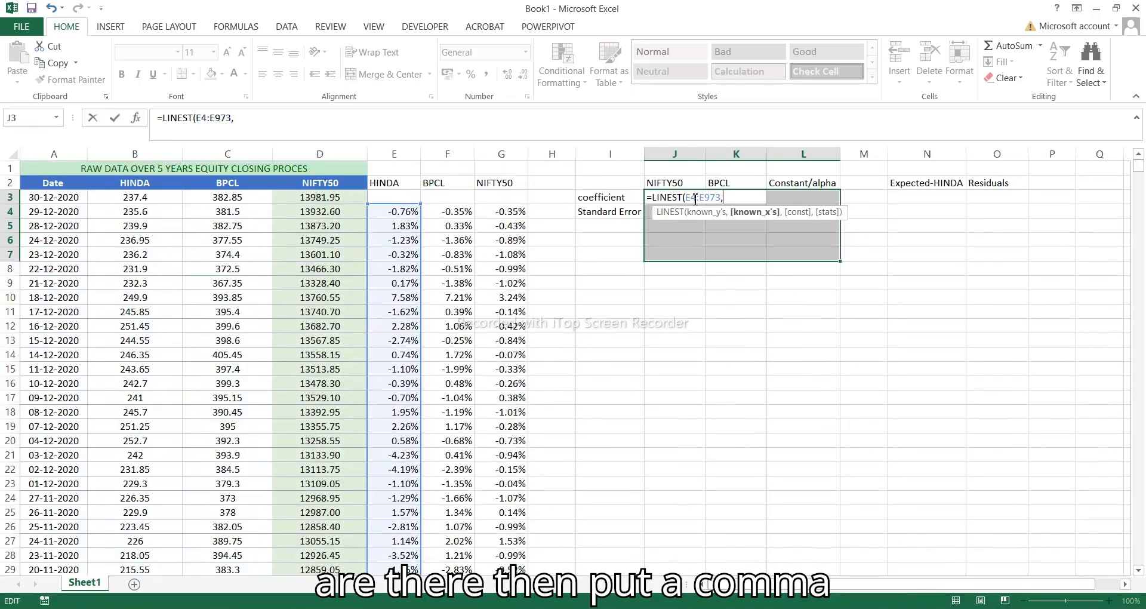
click(453, 213)
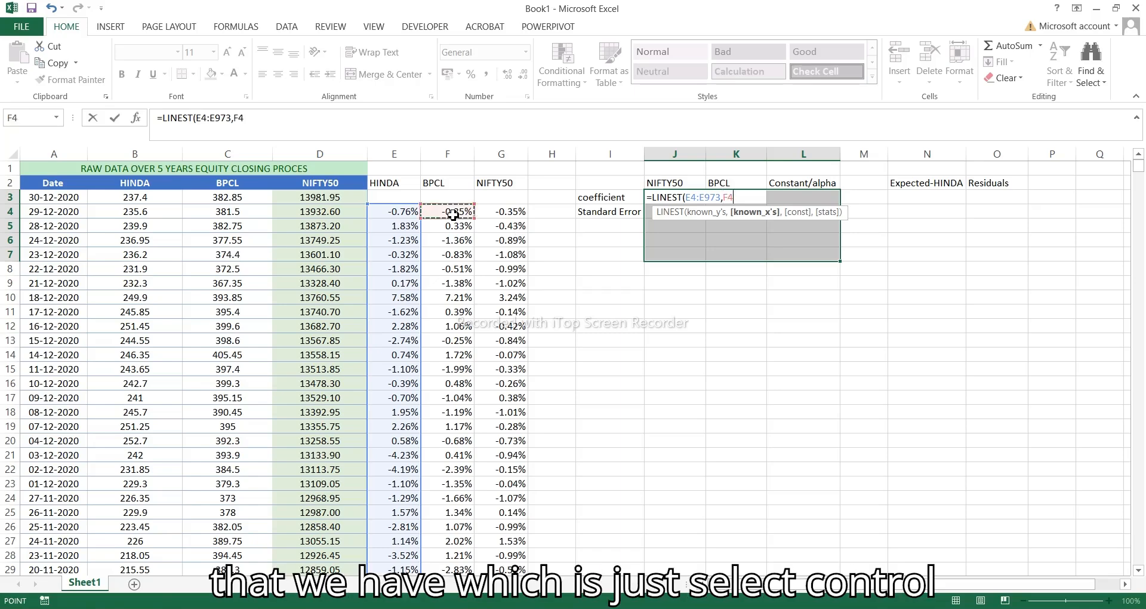
key(ctrl+shift+Right)
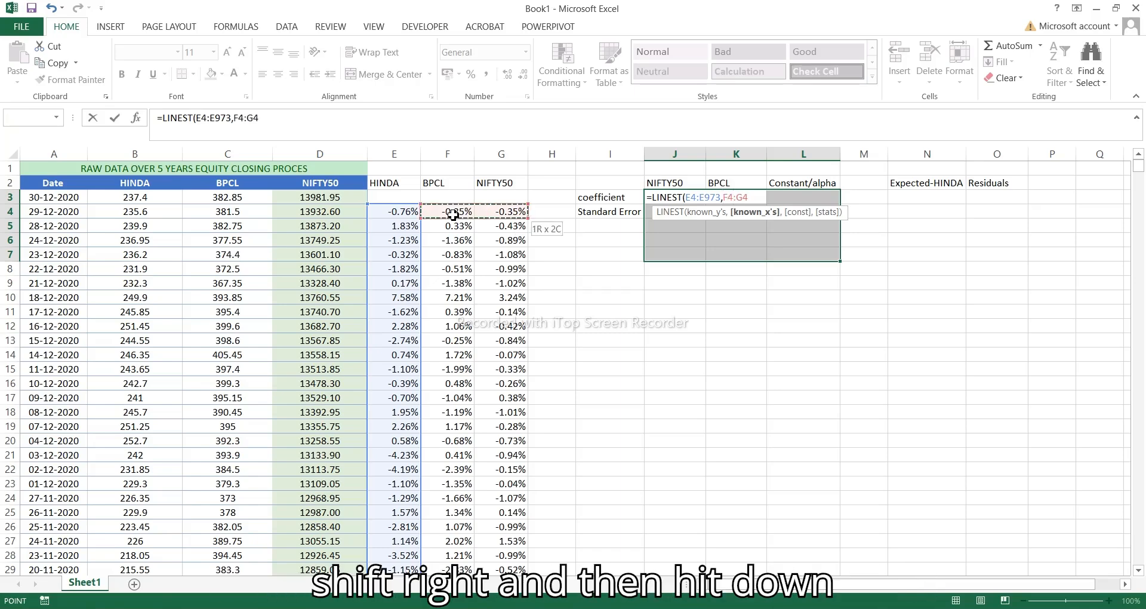
key(ctrl+shift+Down)
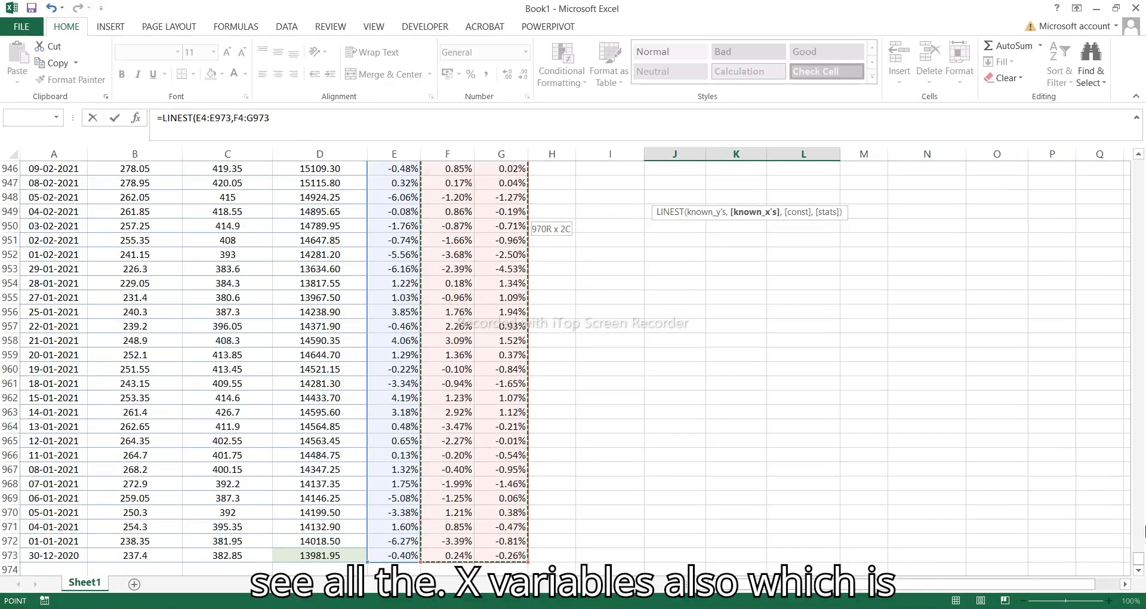
drag(1138, 558, 1136, 165)
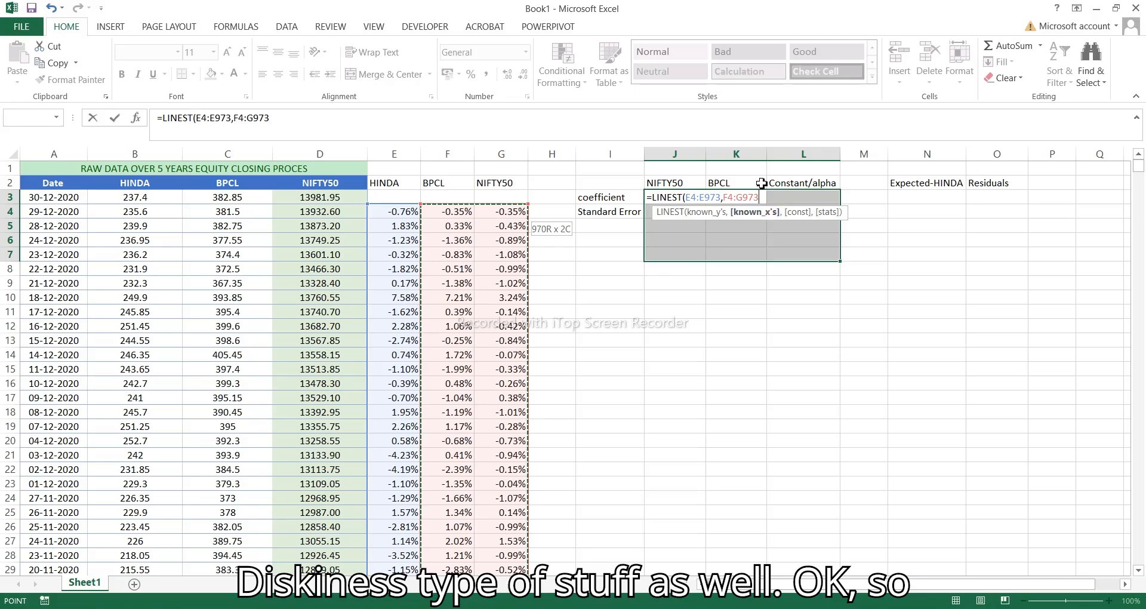
Set the LINEST const and stats arguments to 1 and enter =LINEST(E4:E973,F4:G973,1,1) as an array formula in J3:L7
text(,)
text(1)
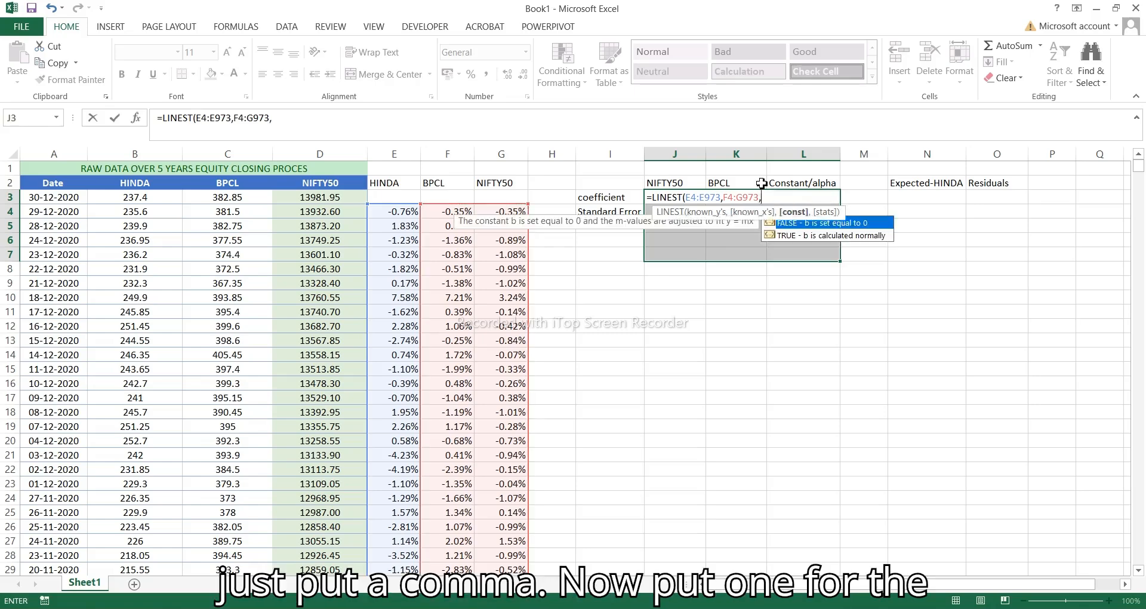
text(,)
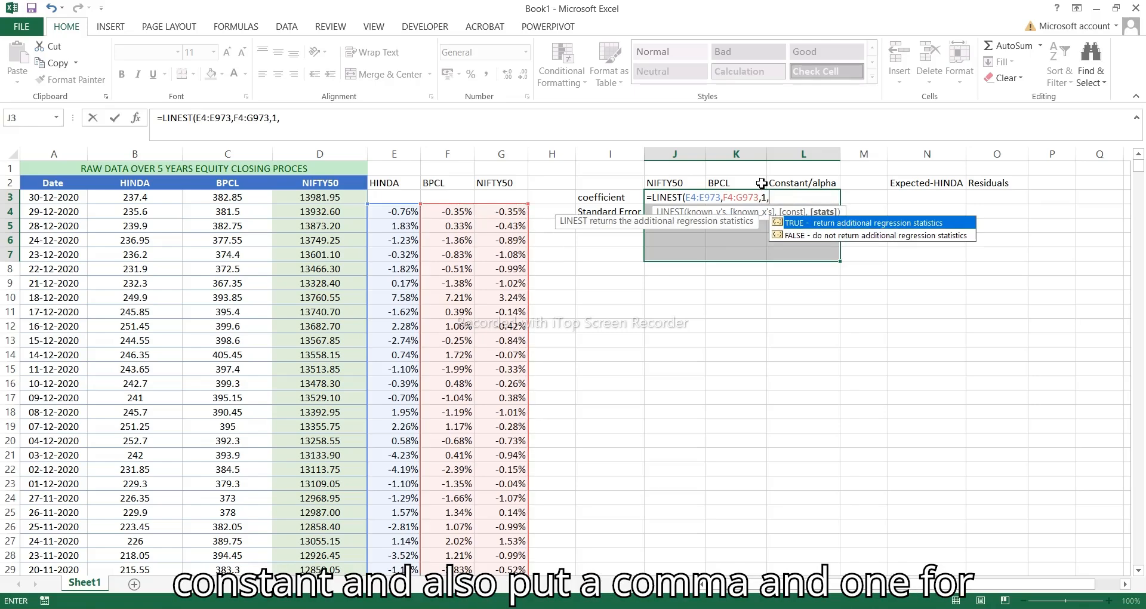
text(1)
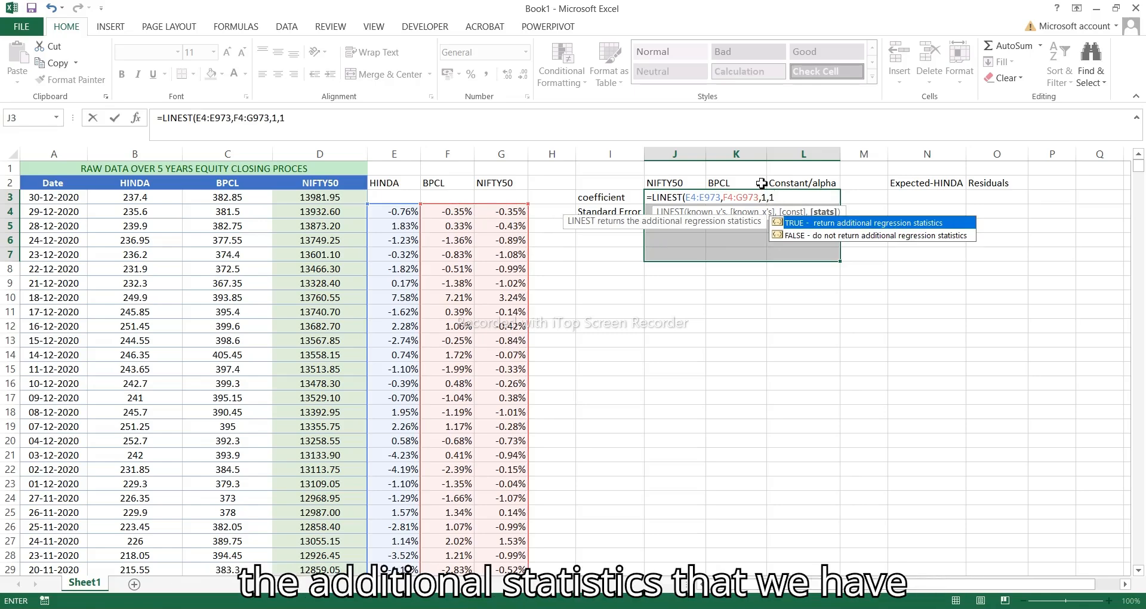
text())
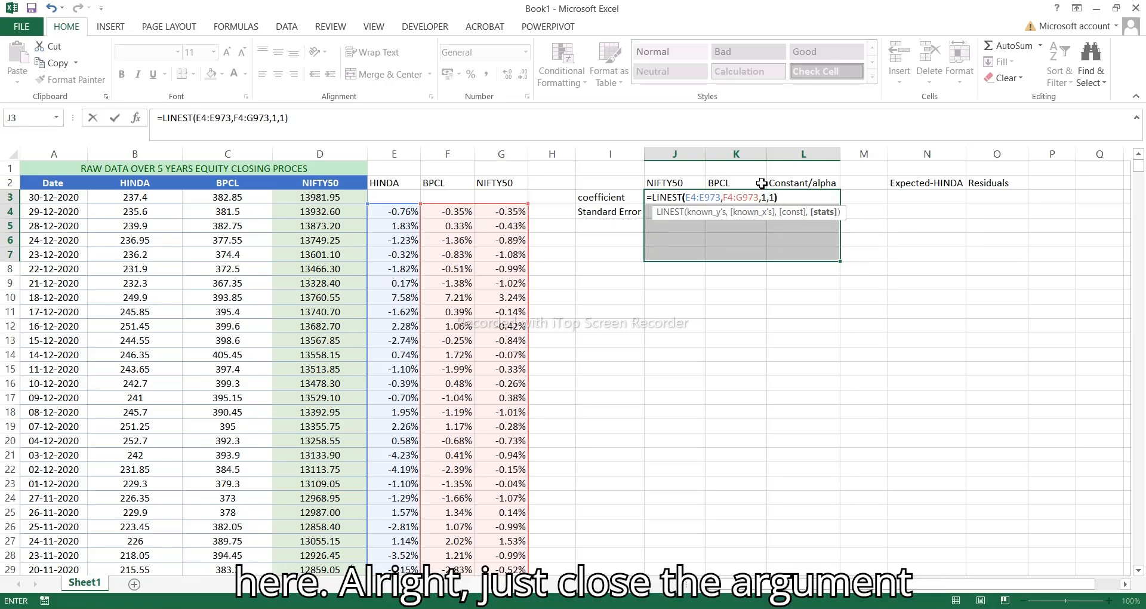
click(303, 121)
key(ctrl+shift+Return)
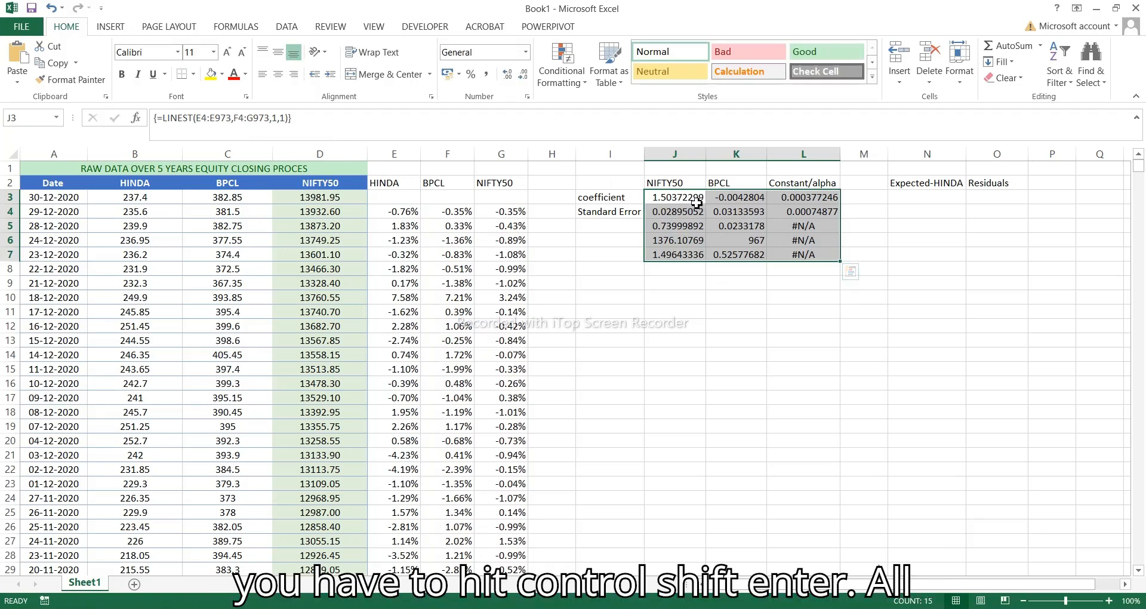
click(715, 282)
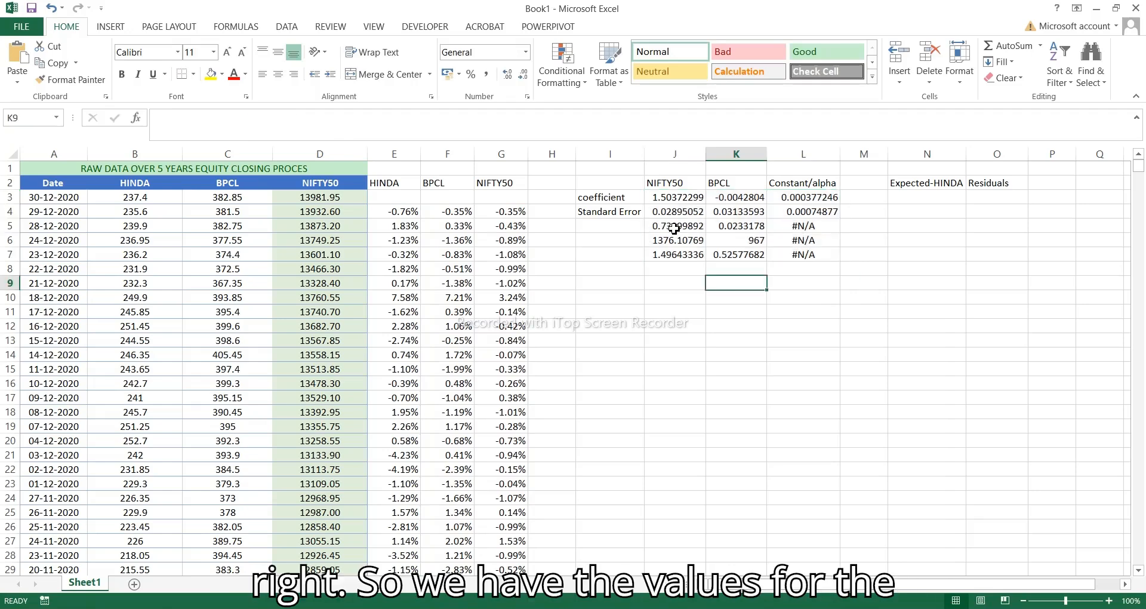
Make the coefficient and Standard Error labels and the NIFTY50 and BPCL headers of the regression table bold
click(610, 197)
key(ctrl+b)
click(621, 212)
key(ctrl+b)
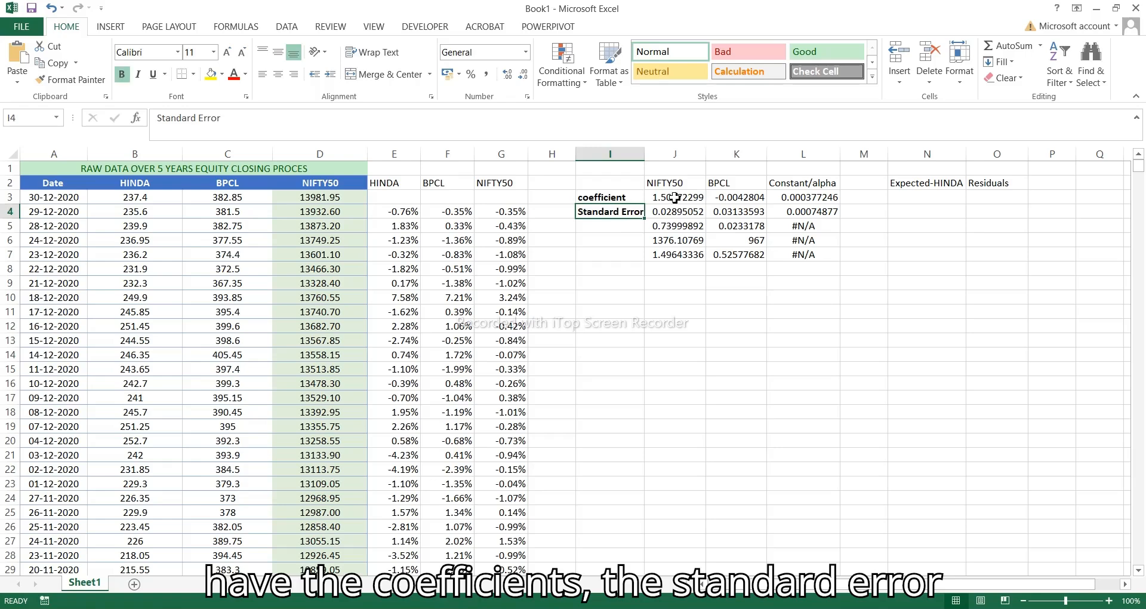
click(670, 185)
key(ctrl+b)
click(729, 186)
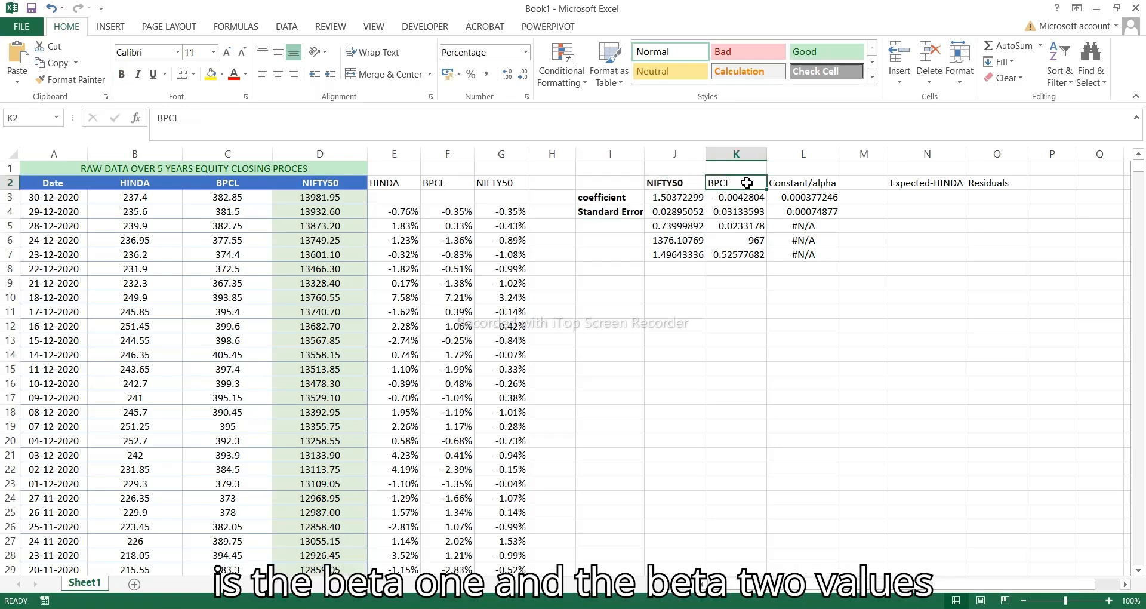
key(ctrl+b)
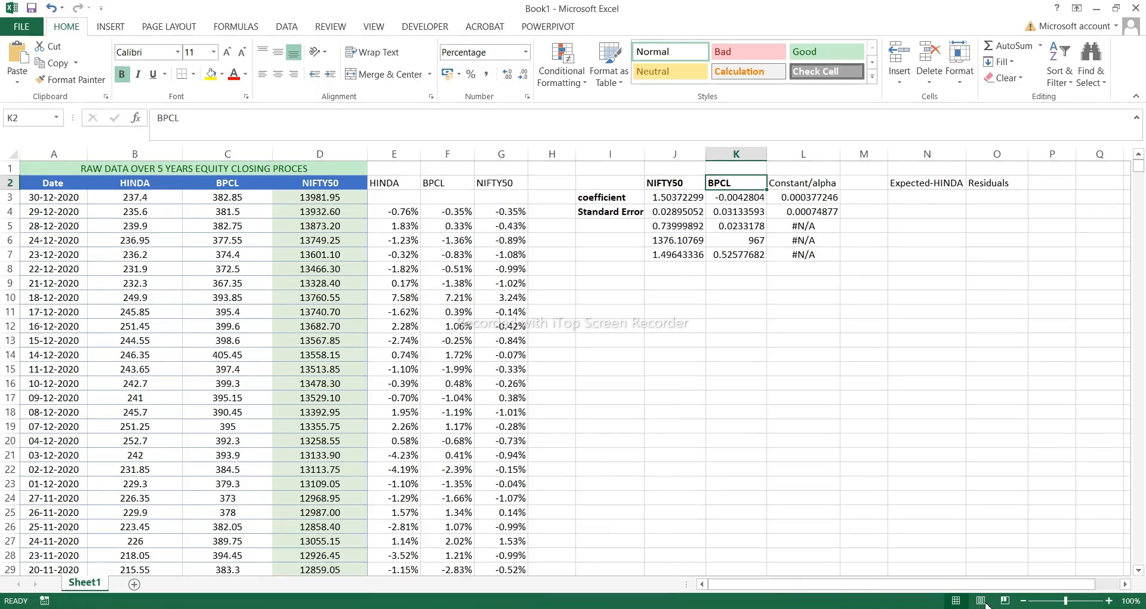
Start the Expected-HINDA formula in N3 with the row-locked alpha and BPCL coefficient, =L$3+K$3*
double_click(920, 197)
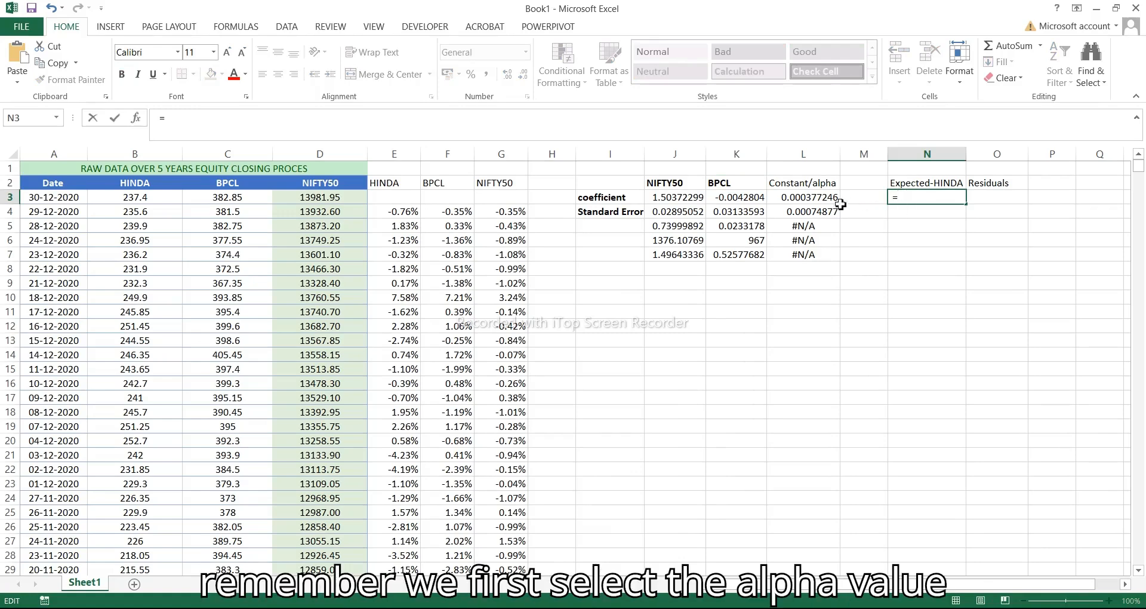
click(810, 200)
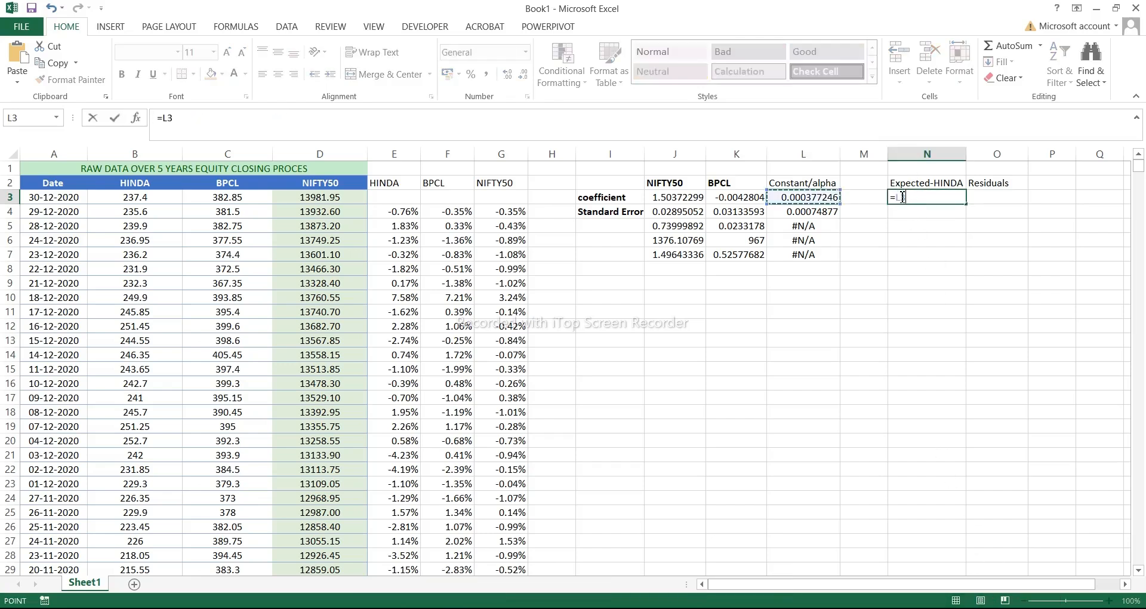
click(927, 195)
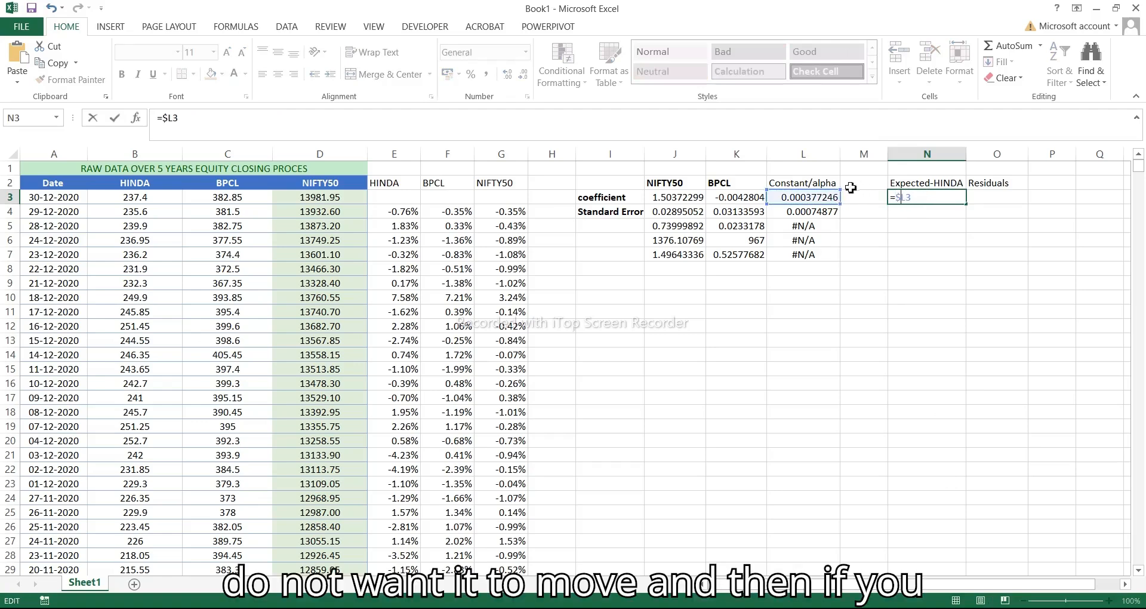
text(+)
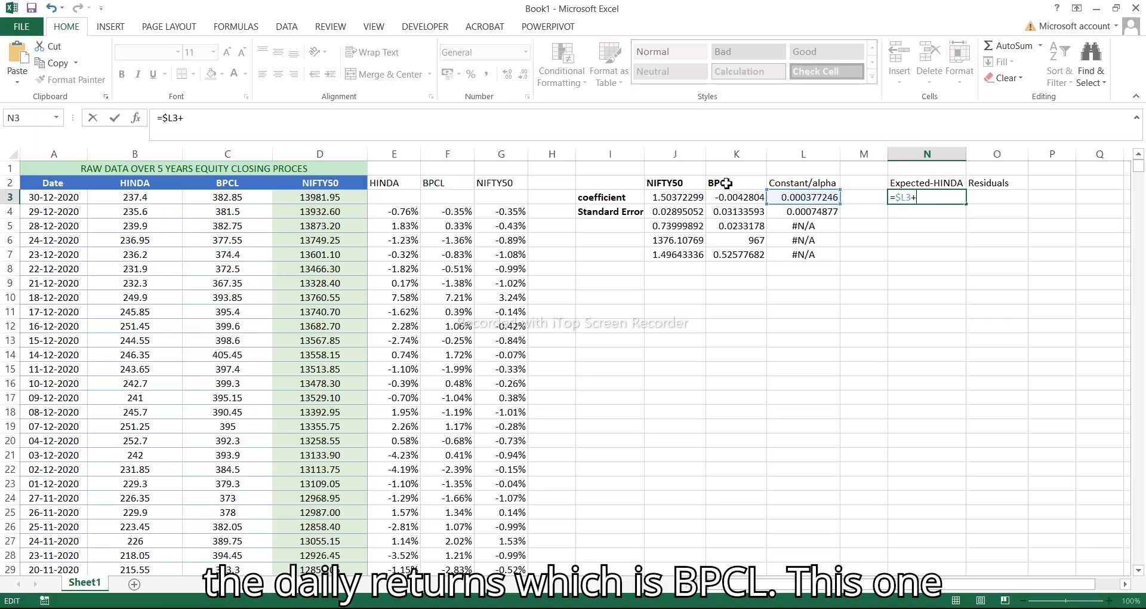
click(738, 200)
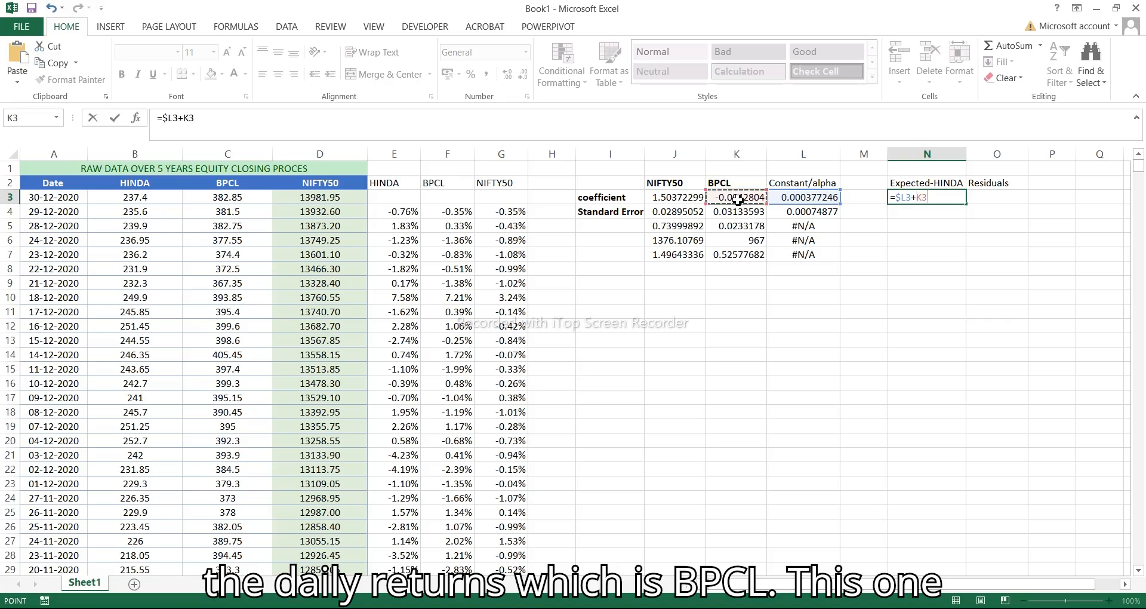
click(924, 198)
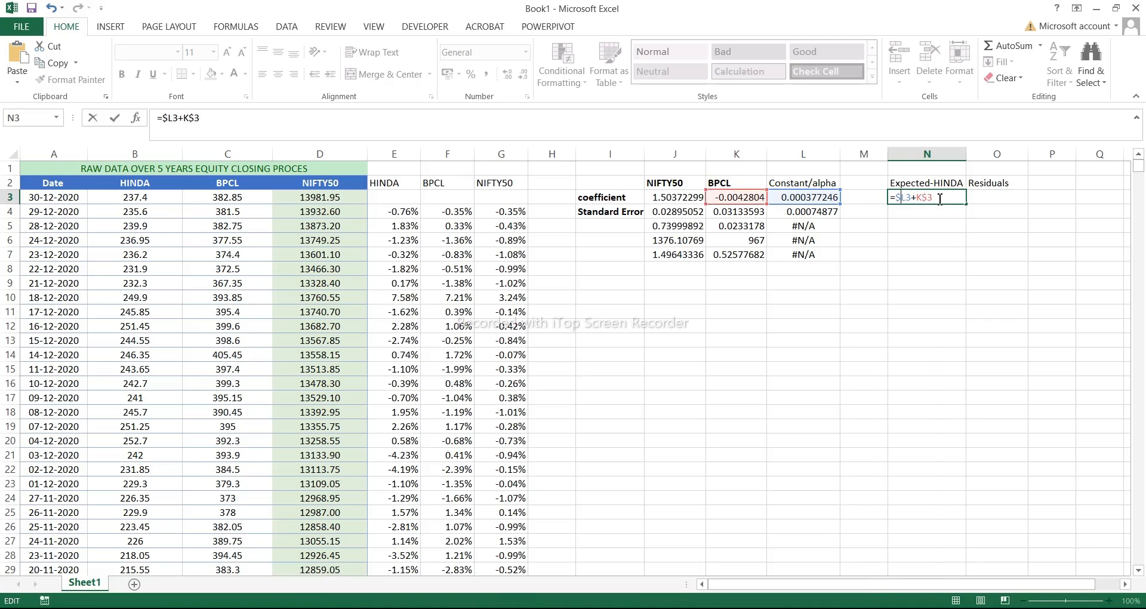
key(BackSpace)
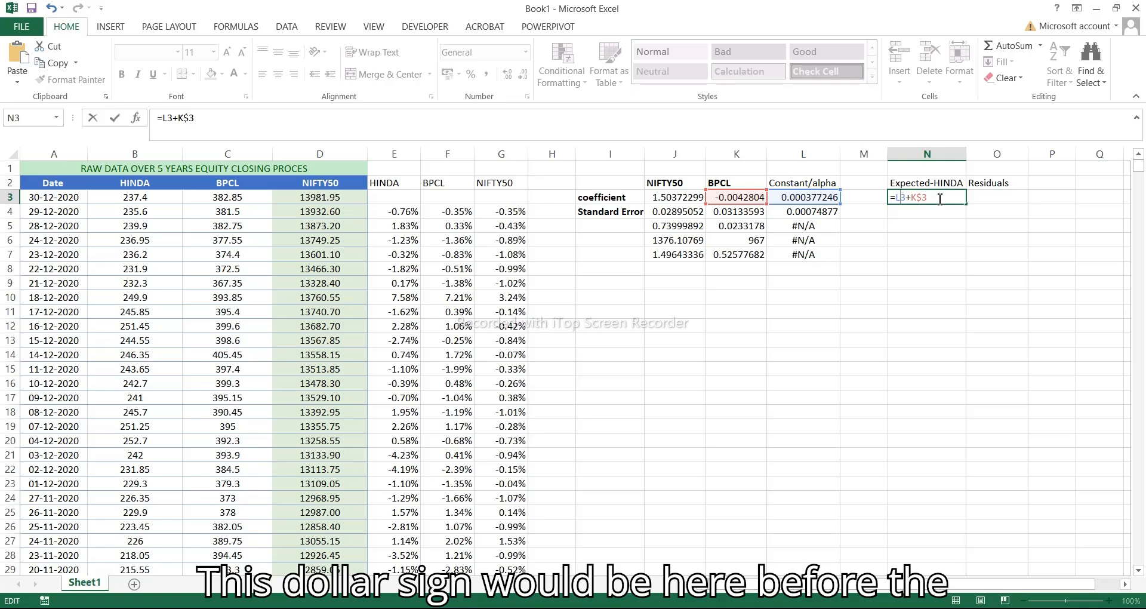
text($)
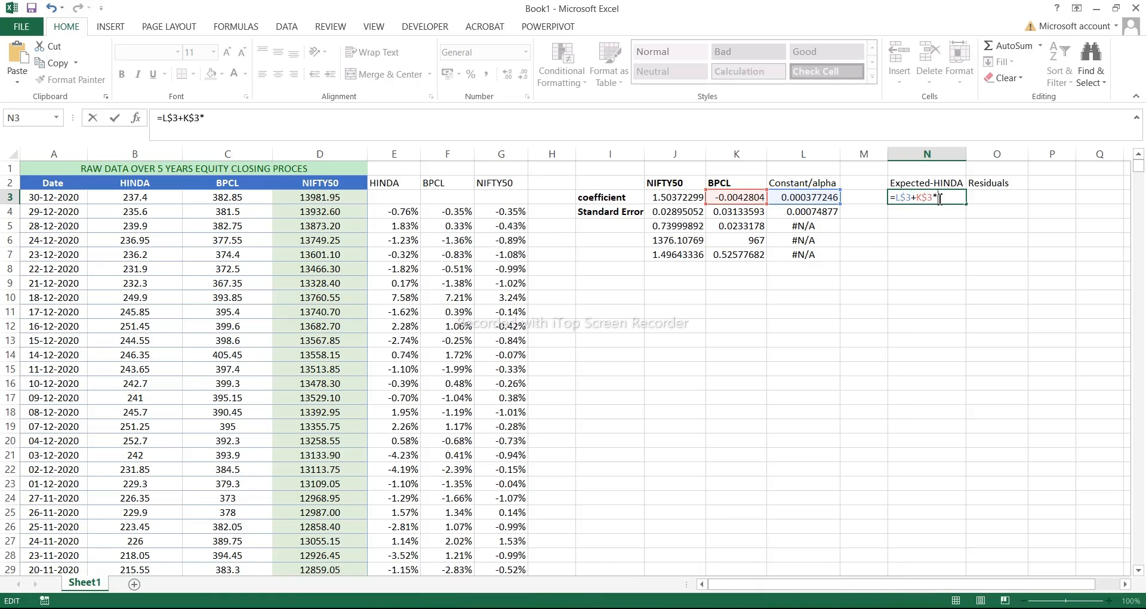
Complete the Expected-HINDA formula in N3 as =L$3+K$3*F4+J$3*G4 and fill it down the column
click(463, 215)
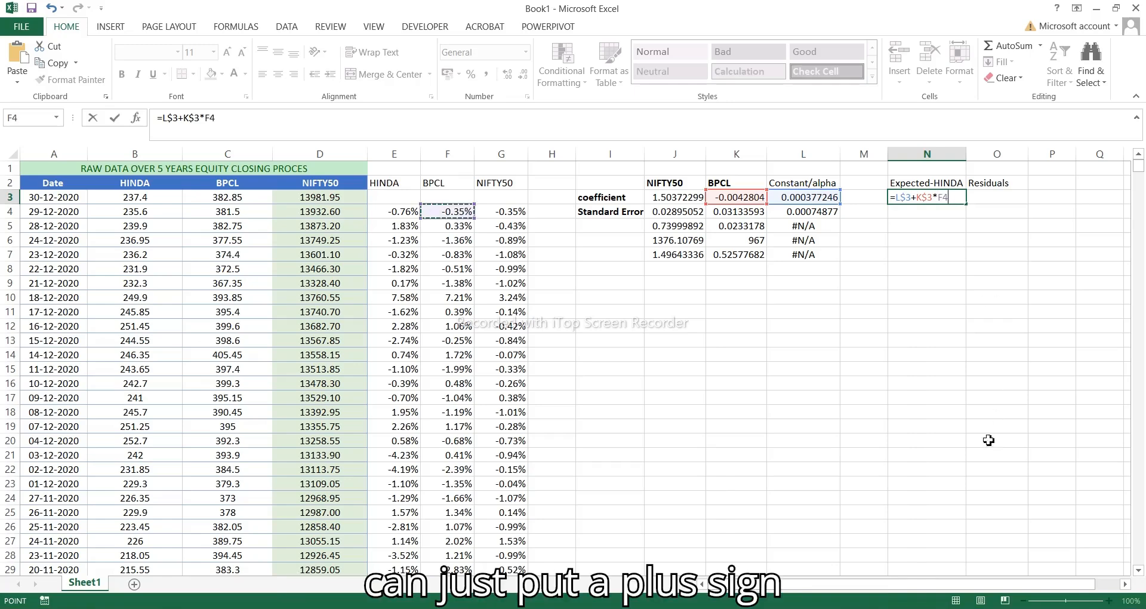
text(+)
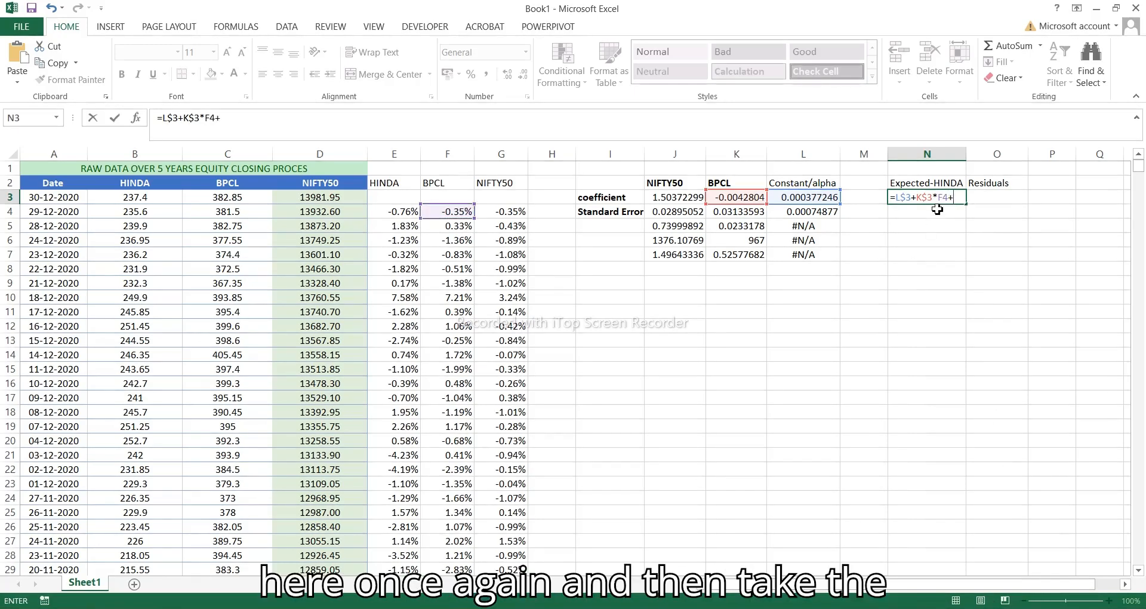
click(680, 199)
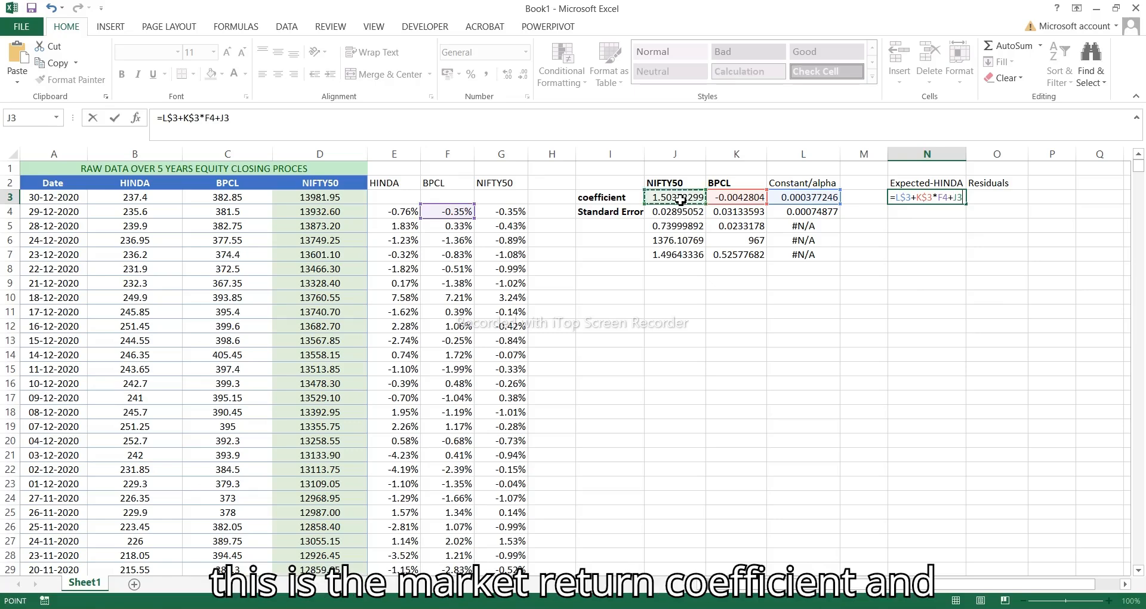
click(959, 198)
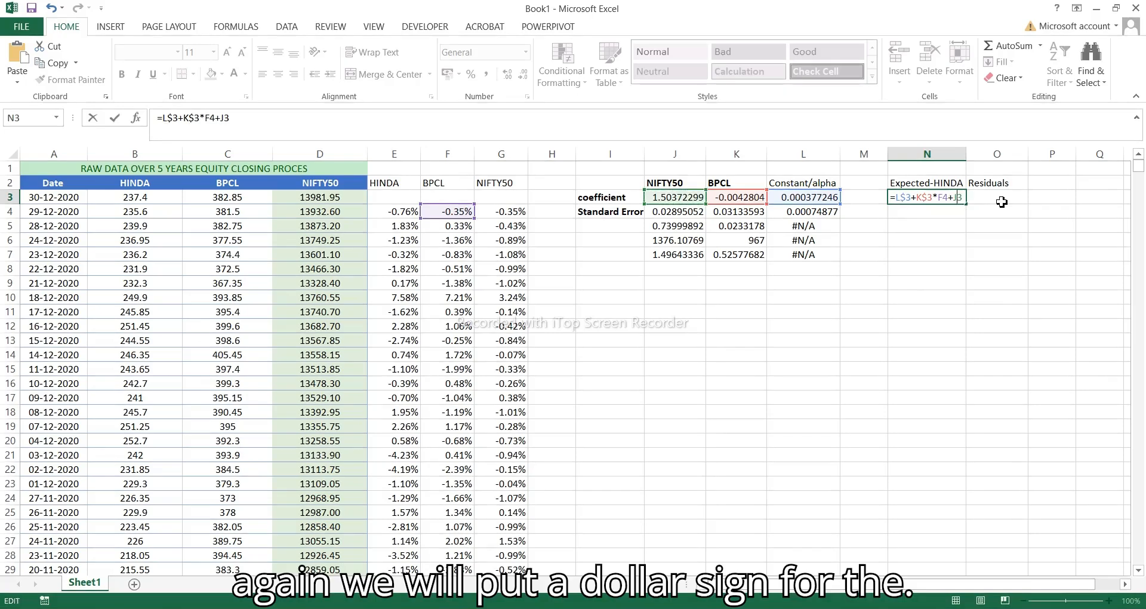
text($3*)
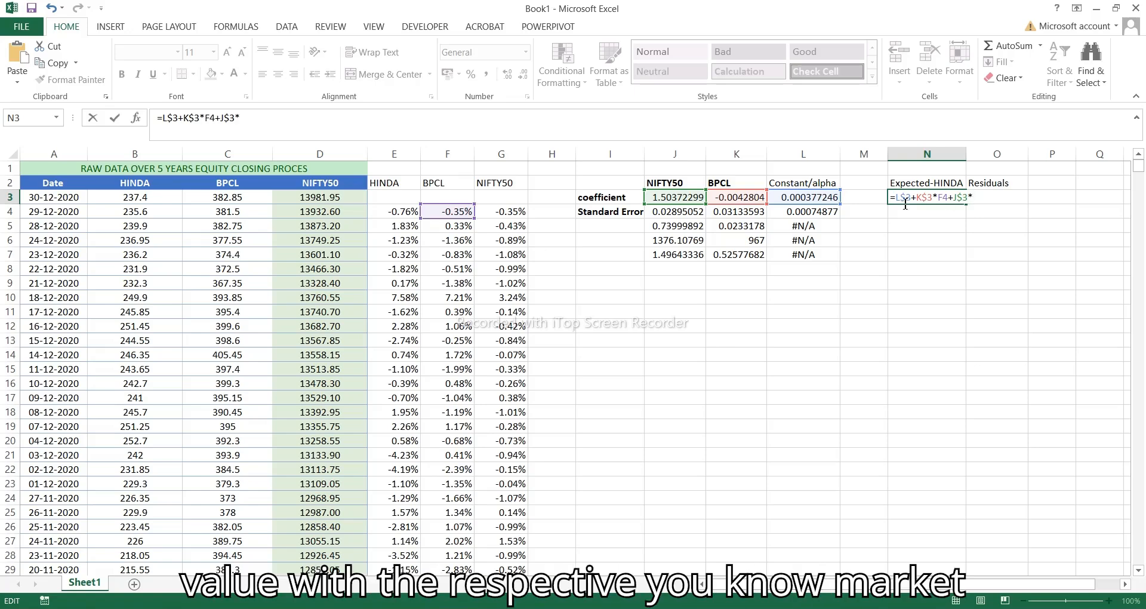
click(519, 215)
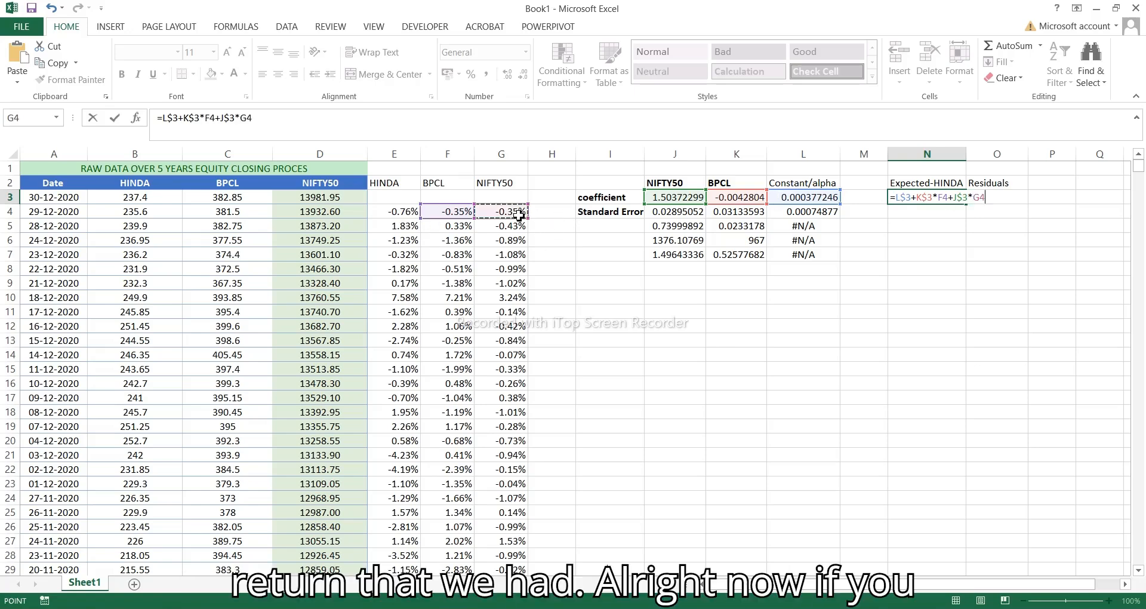
key(Return)
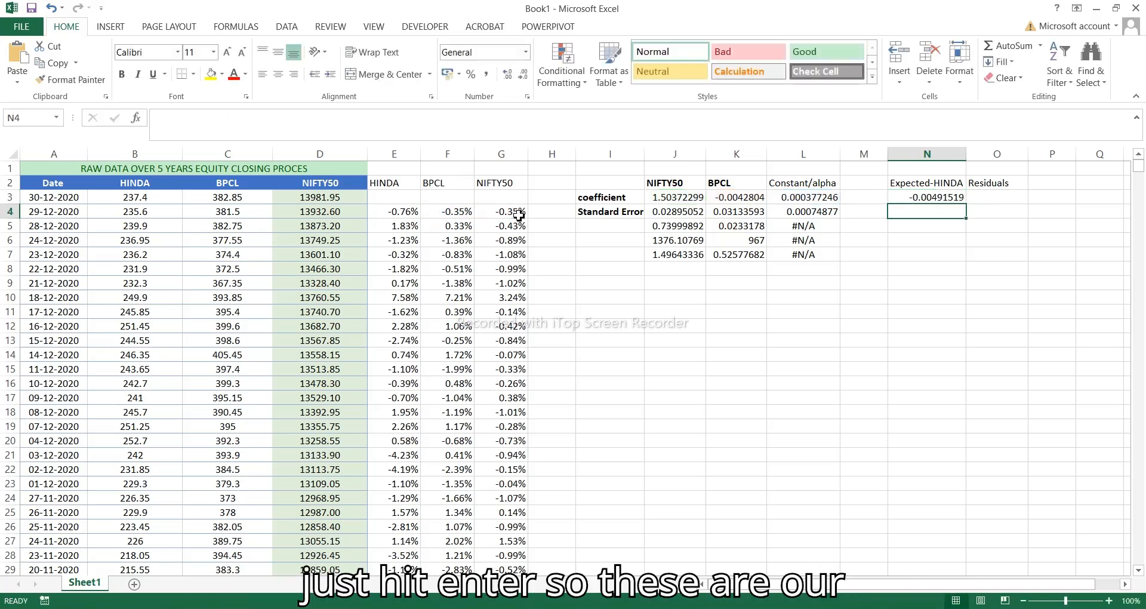
click(952, 199)
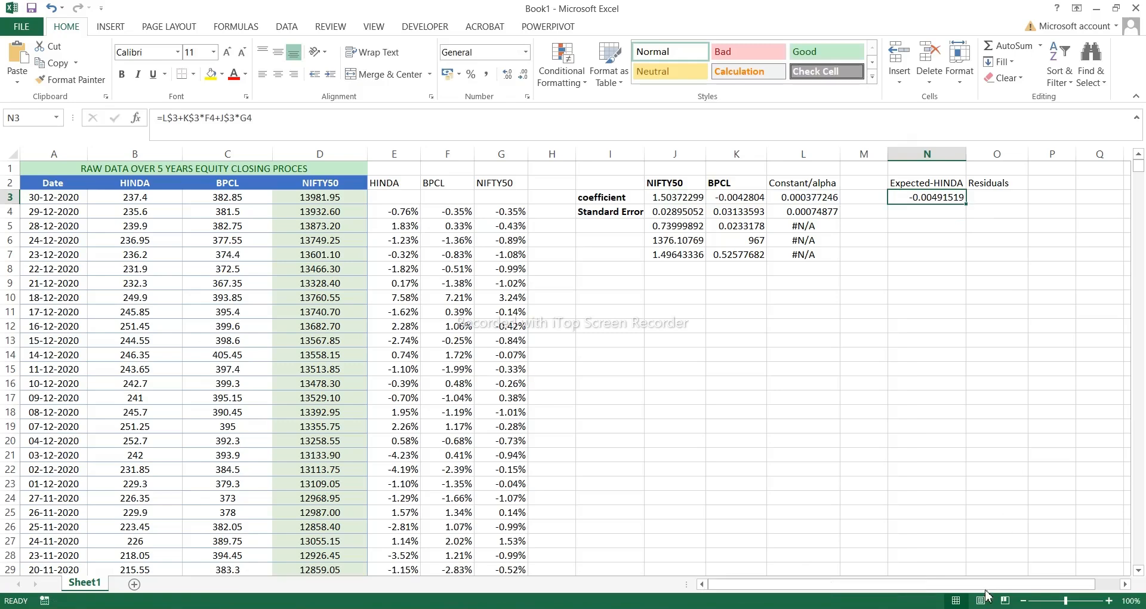
double_click(965, 204)
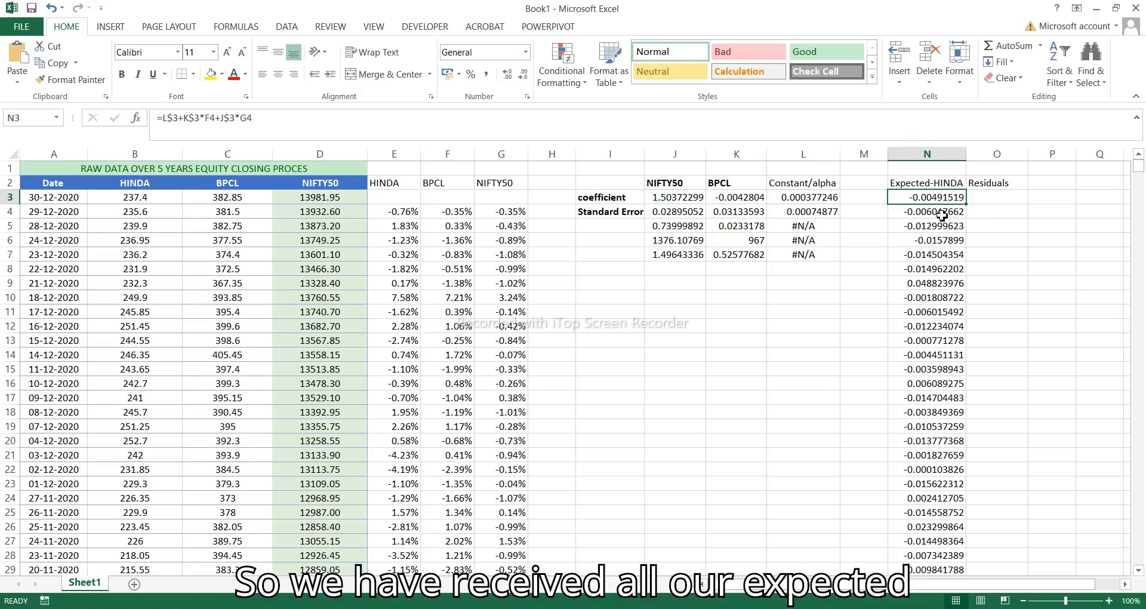
Format the Expected-HINDA column as percentages with two decimal places
click(931, 155)
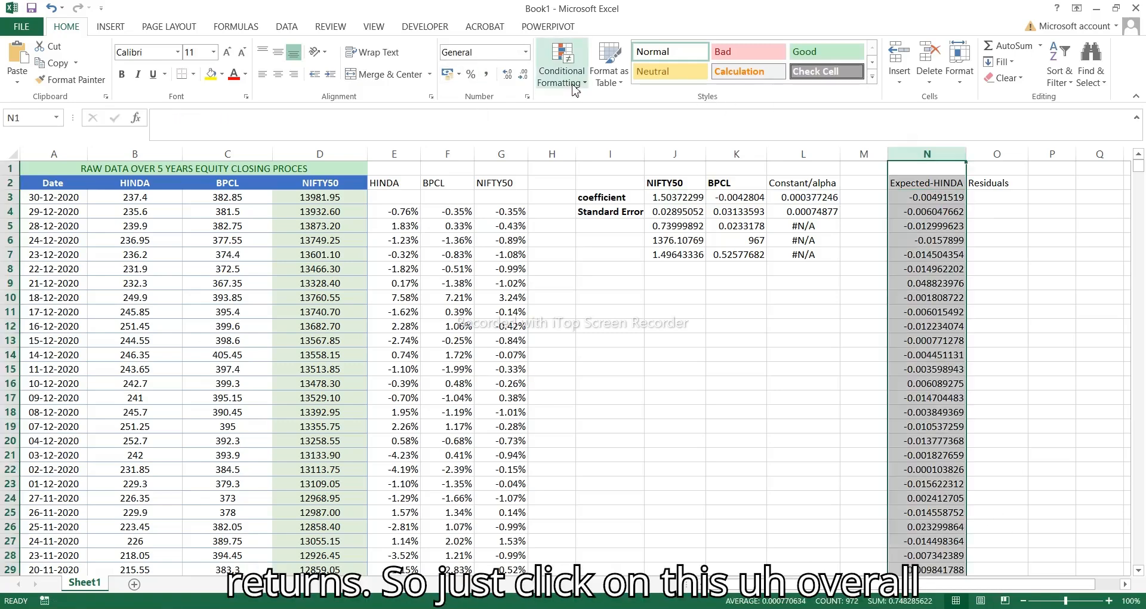
click(469, 75)
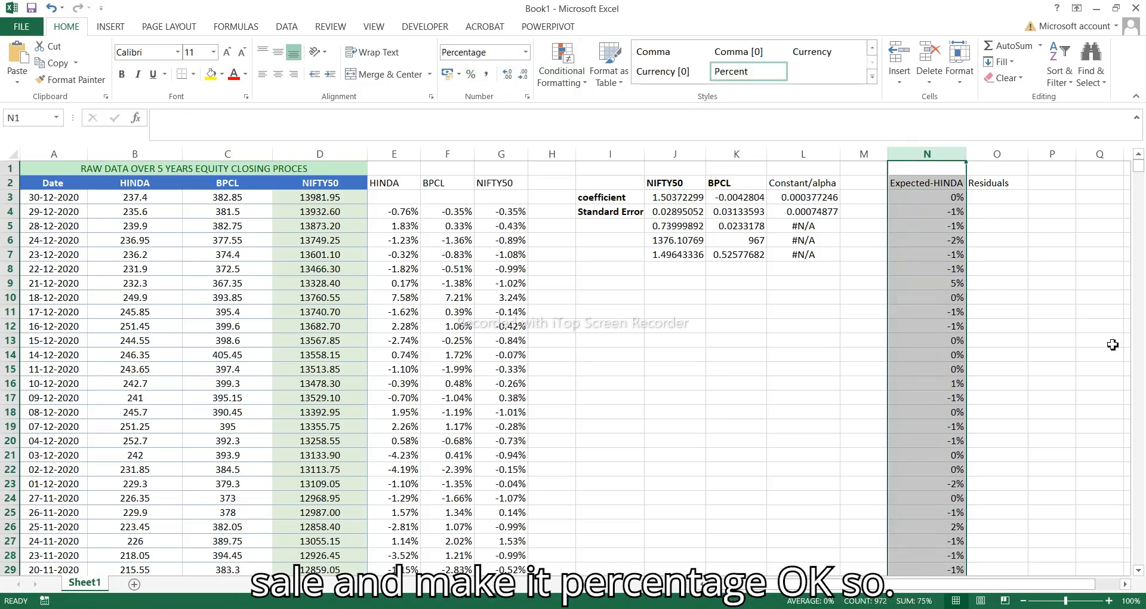
click(943, 267)
scroll(941, 355, down, 2)
scroll(939, 358, up, 2)
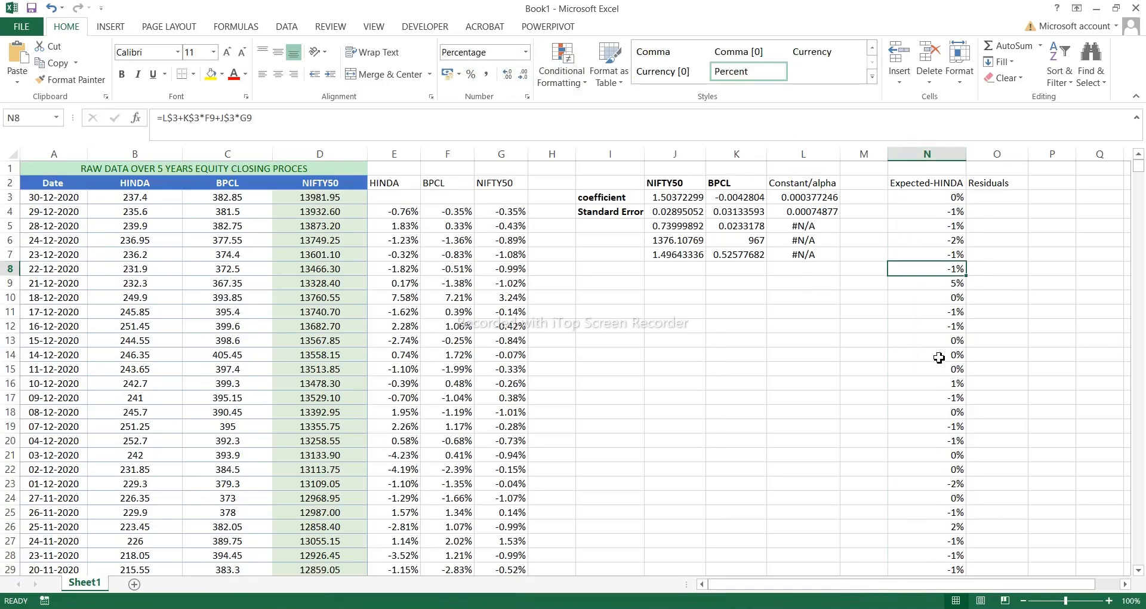
click(932, 154)
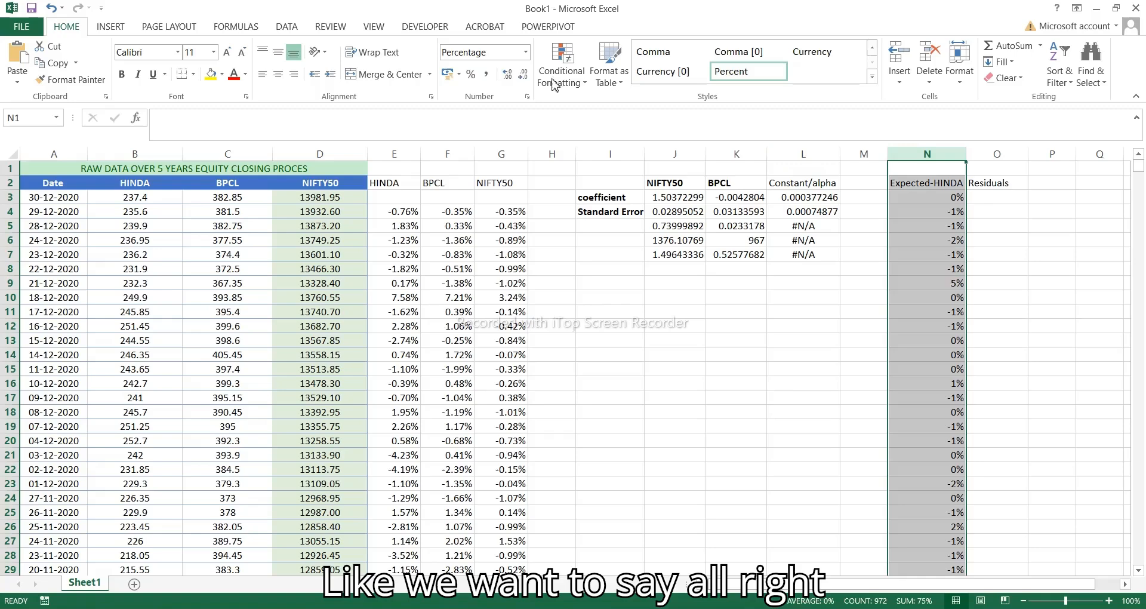
click(525, 52)
click(514, 314)
click(996, 254)
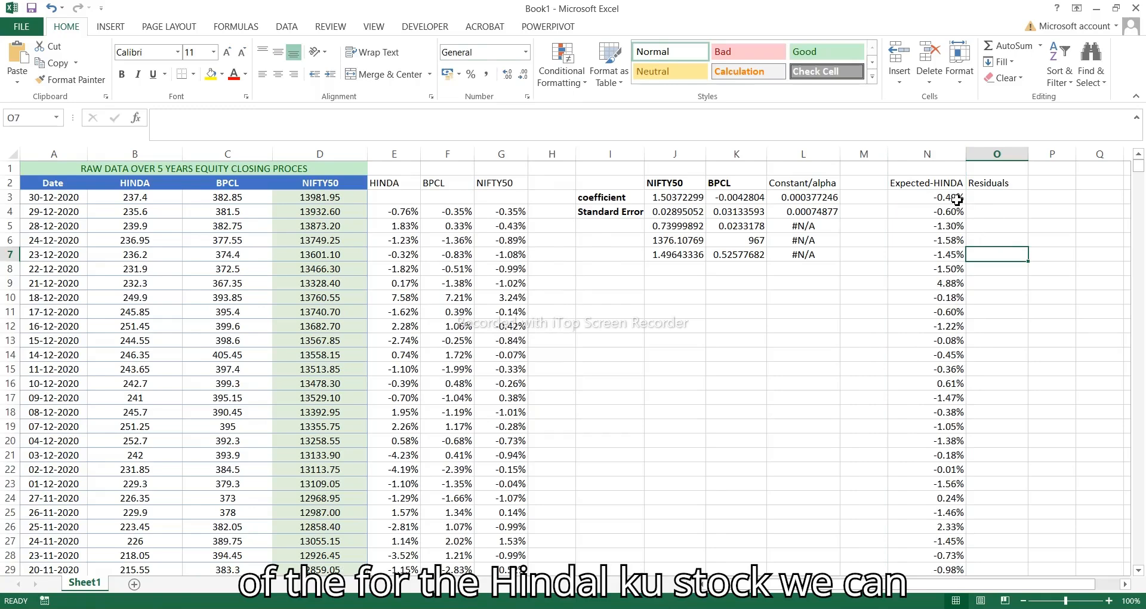
Enter the residual formula =E4-N3 in O3 and fill it down the Residuals column
double_click(991, 199)
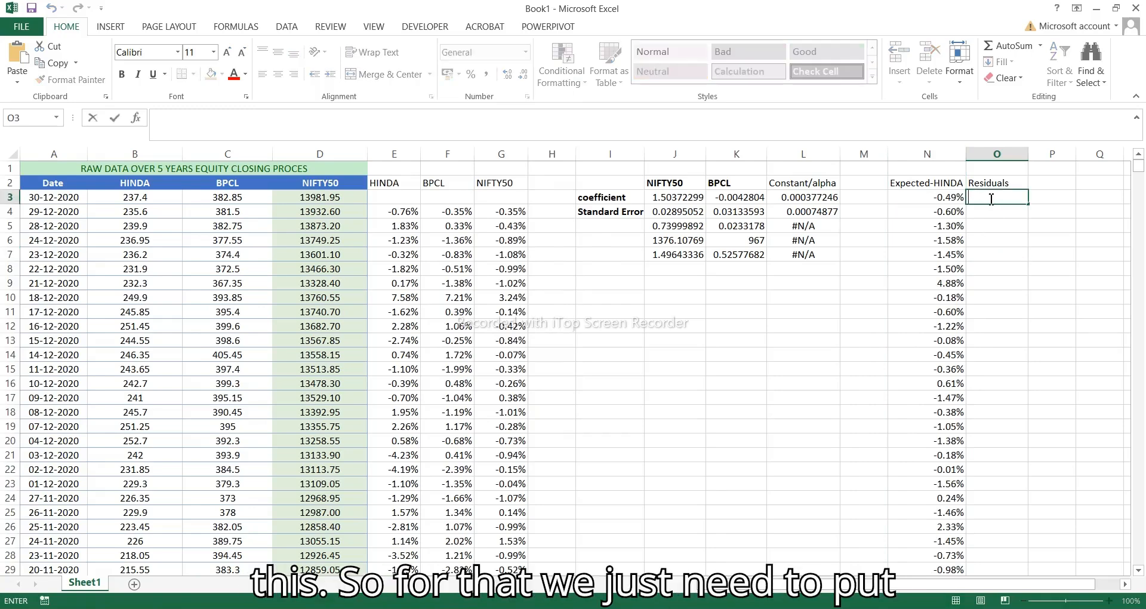
text(=)
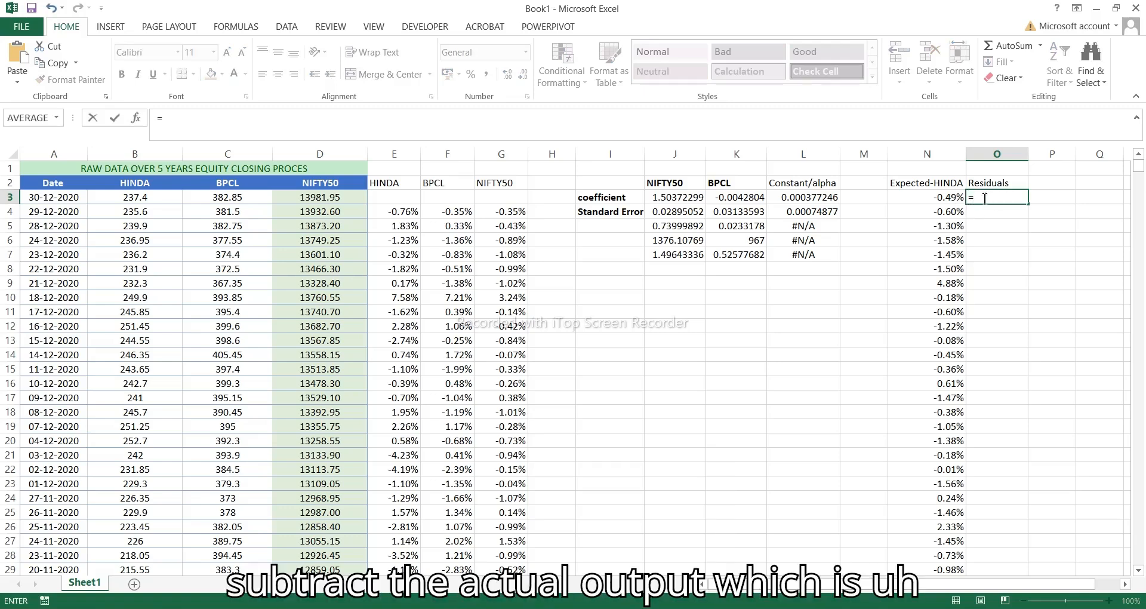
click(400, 214)
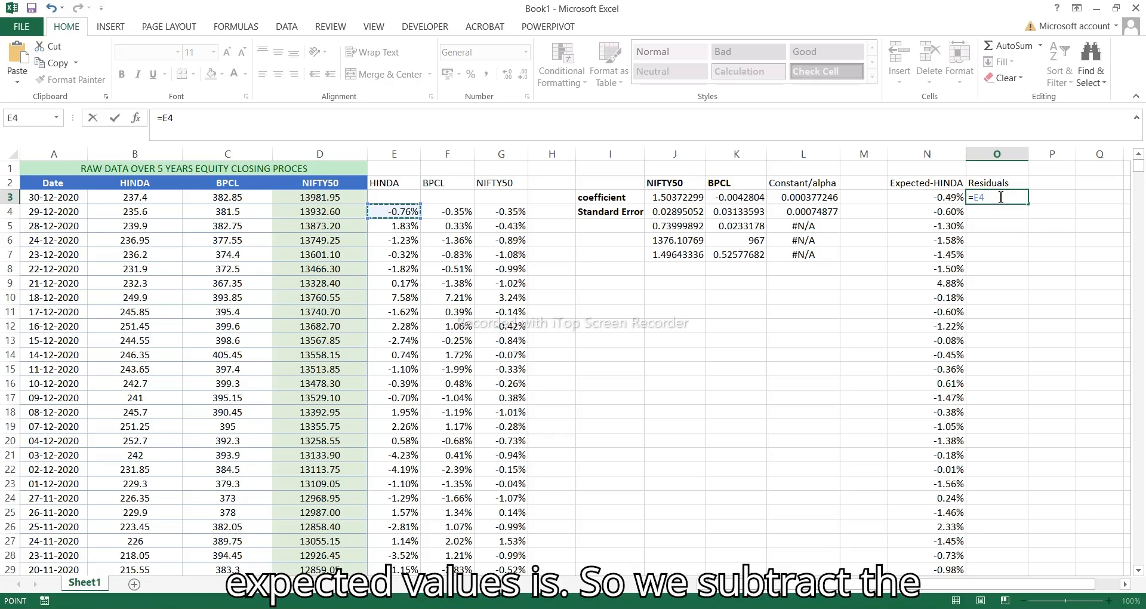
text(-)
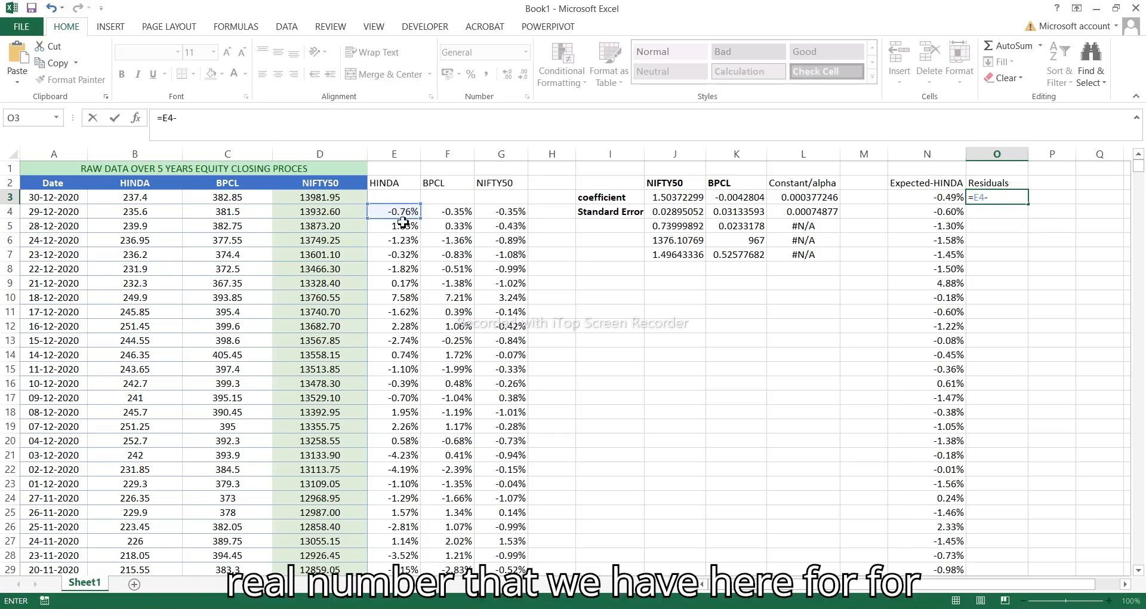
click(951, 199)
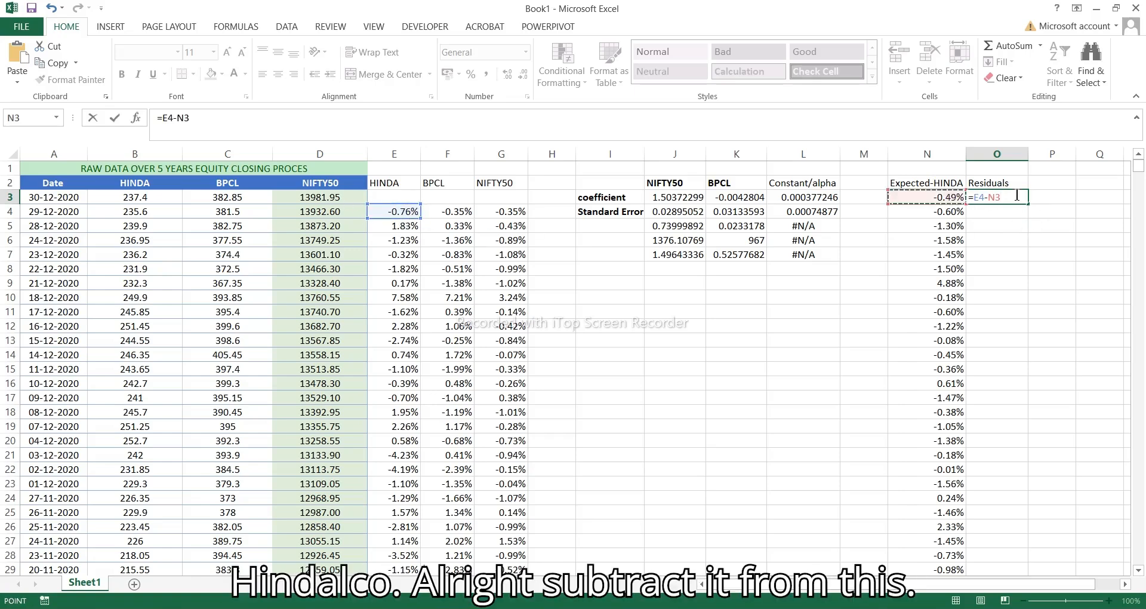
key(ctrl+Return)
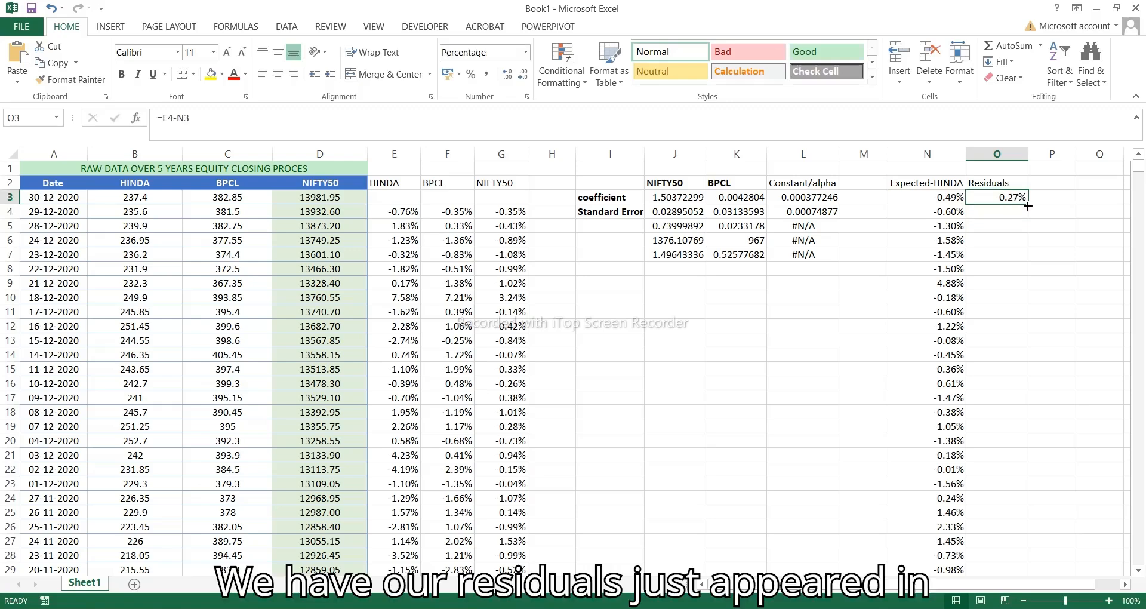
double_click(1028, 204)
scroll(991, 335, down, 3)
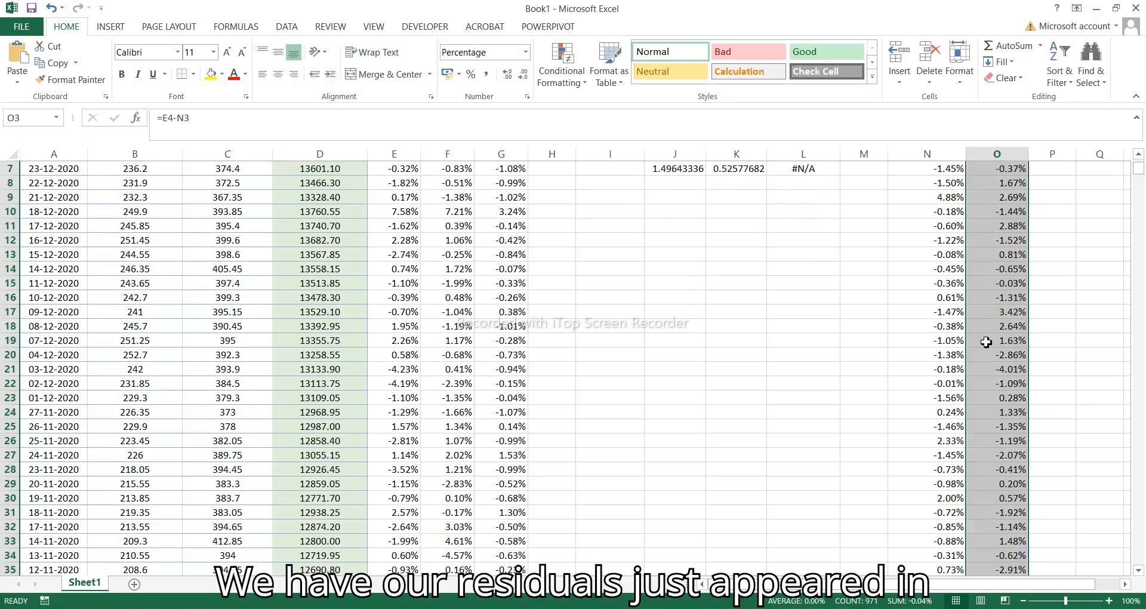
scroll(985, 340, up, 3)
click(996, 313)
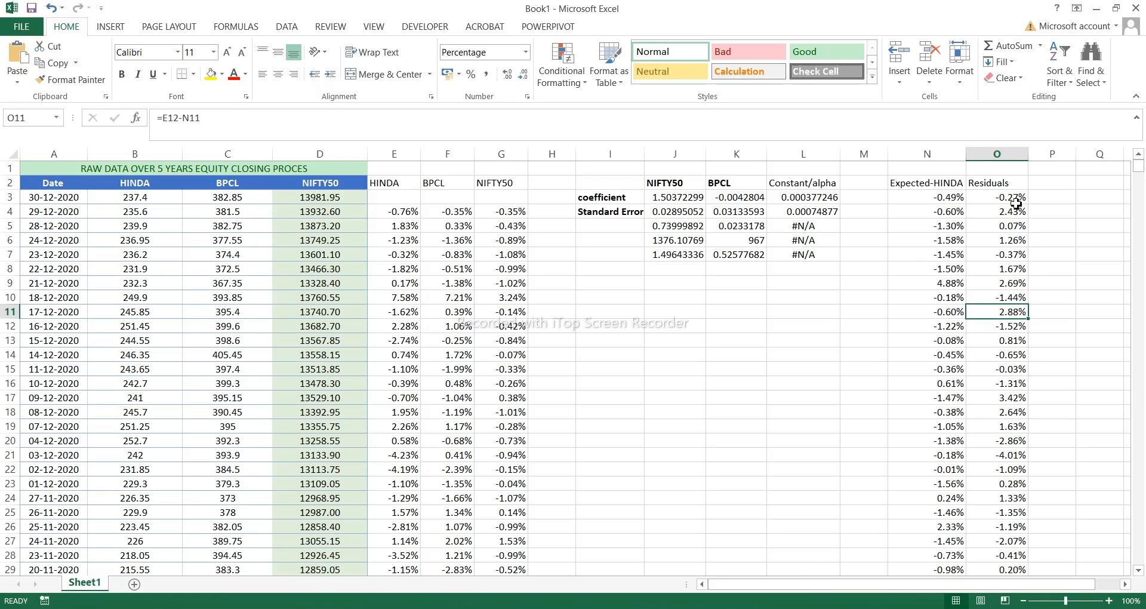
Add the header Squared Residuals in P2 and widen column P to fit it
click(1045, 183)
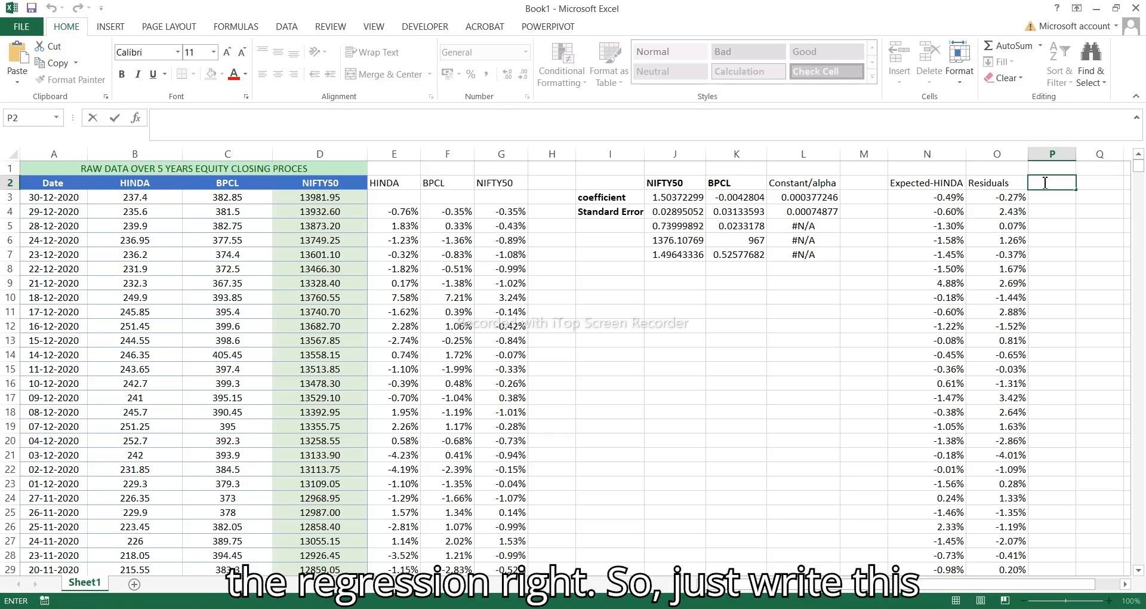
text(quared )
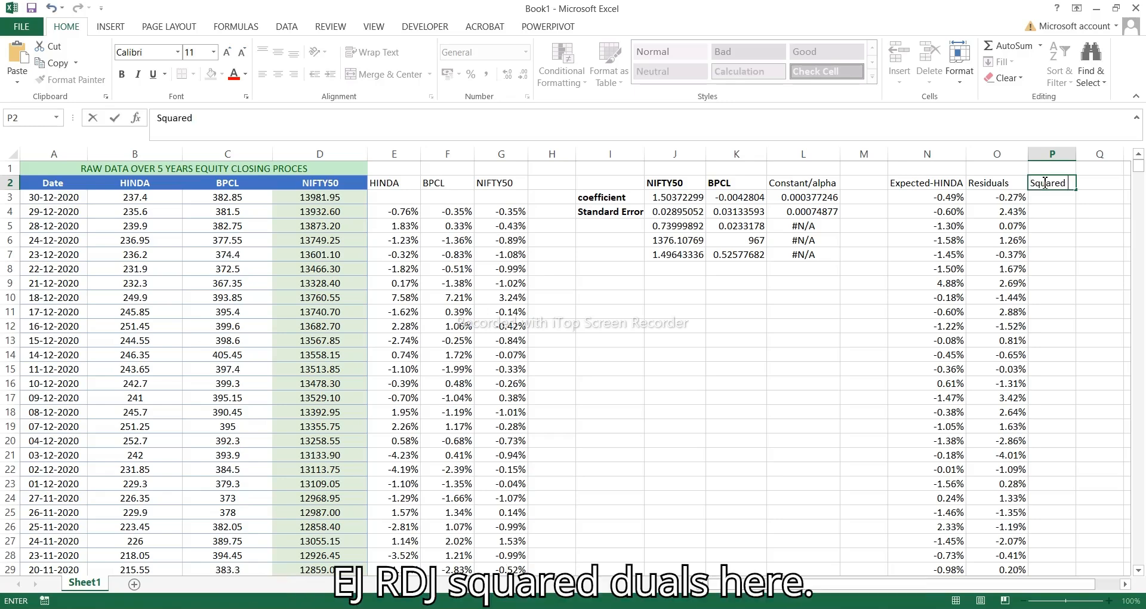
text(RE)
key(BackSpace)
key(BackSpace)
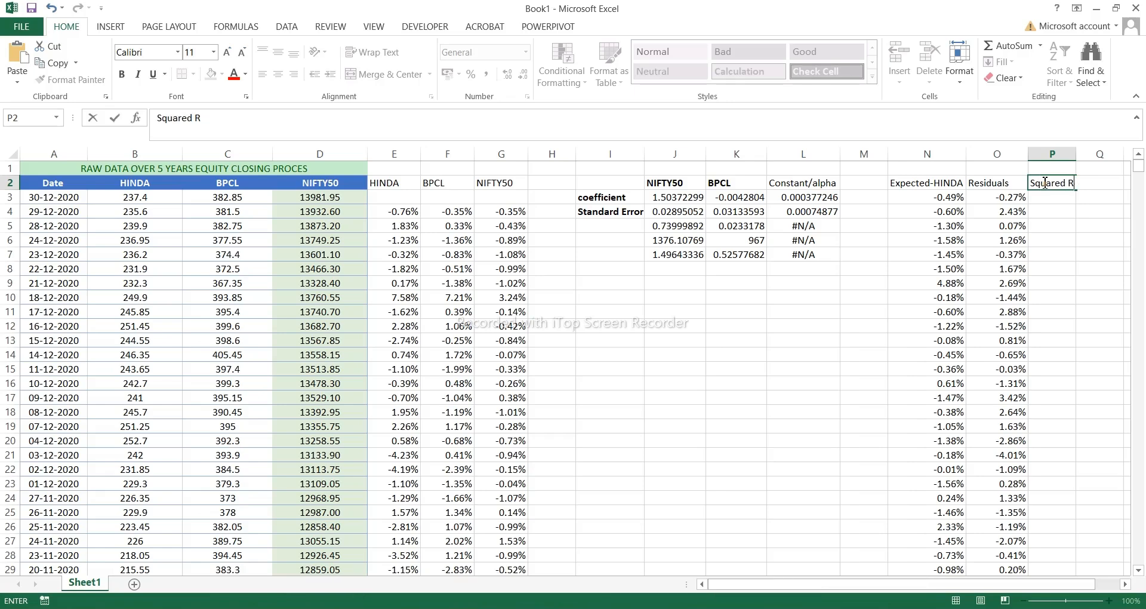
text(esiduals)
key(Return)
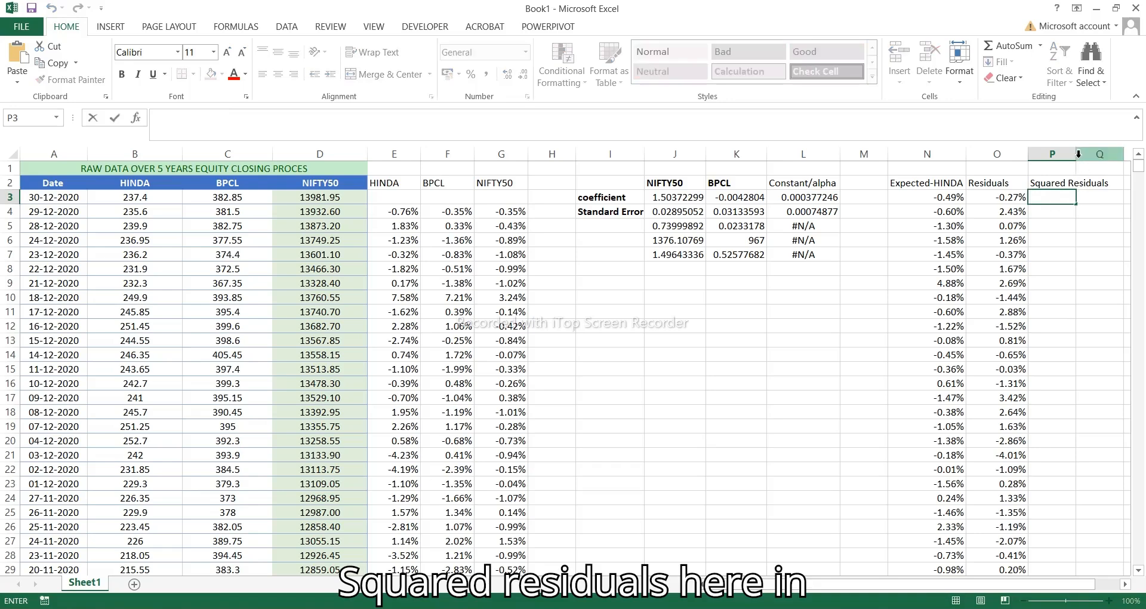
click(1072, 213)
drag(1075, 154, 1108, 154)
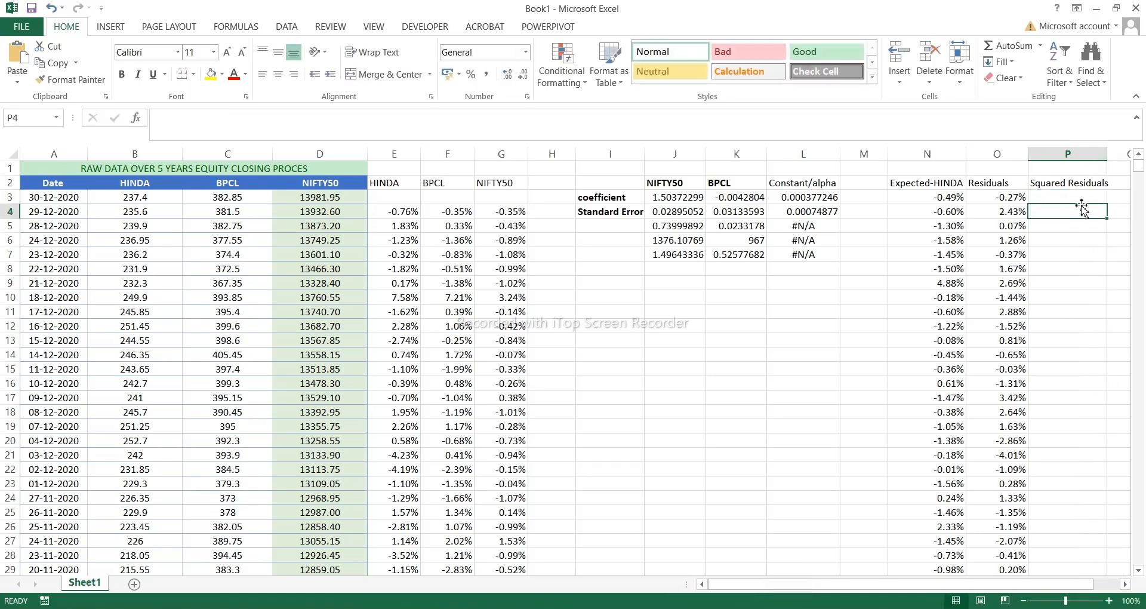
Square the first residual in P3 with the formula =O3^2
double_click(1065, 197)
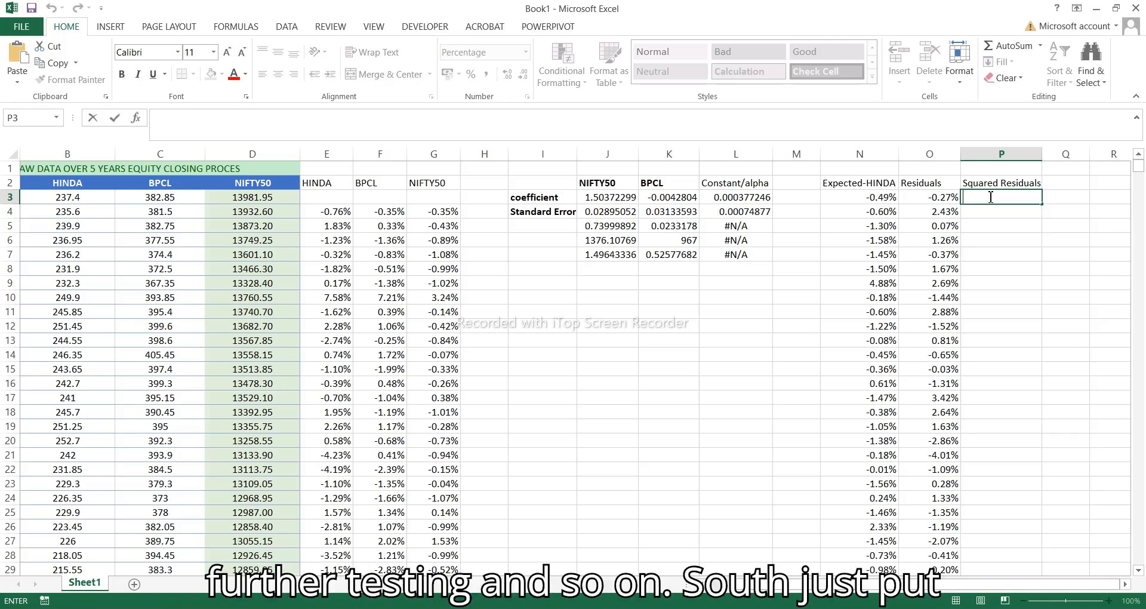
text(=)
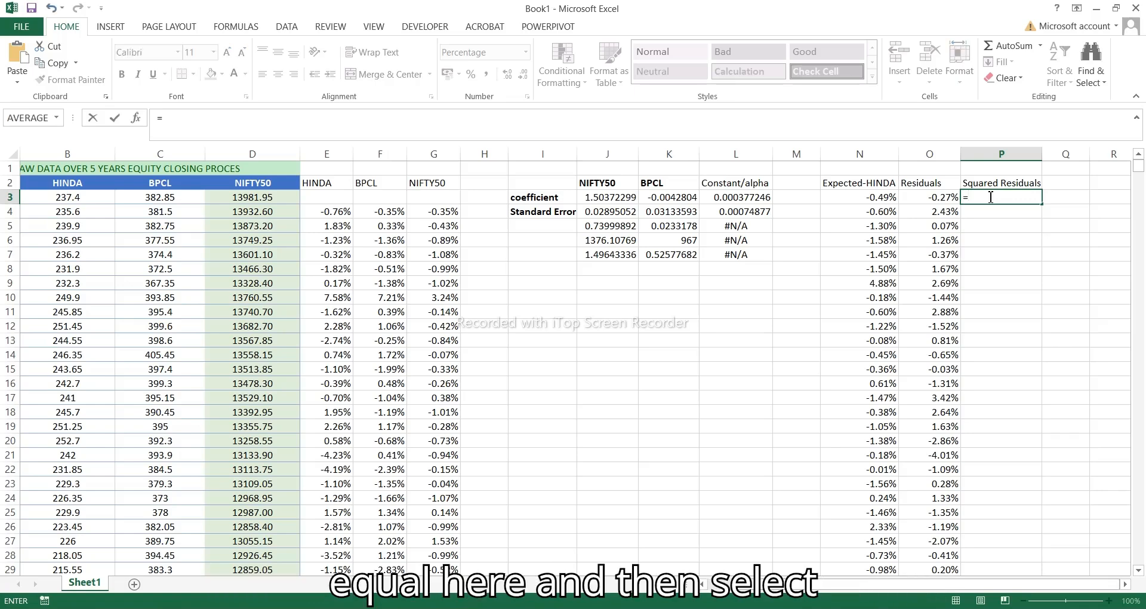
click(955, 197)
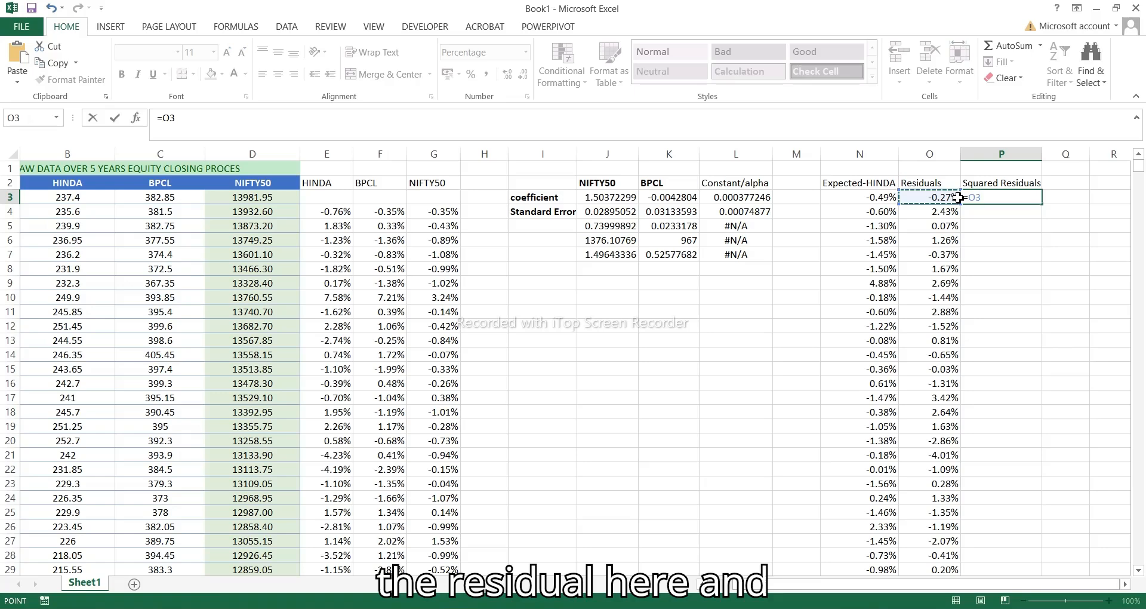
text(^2)
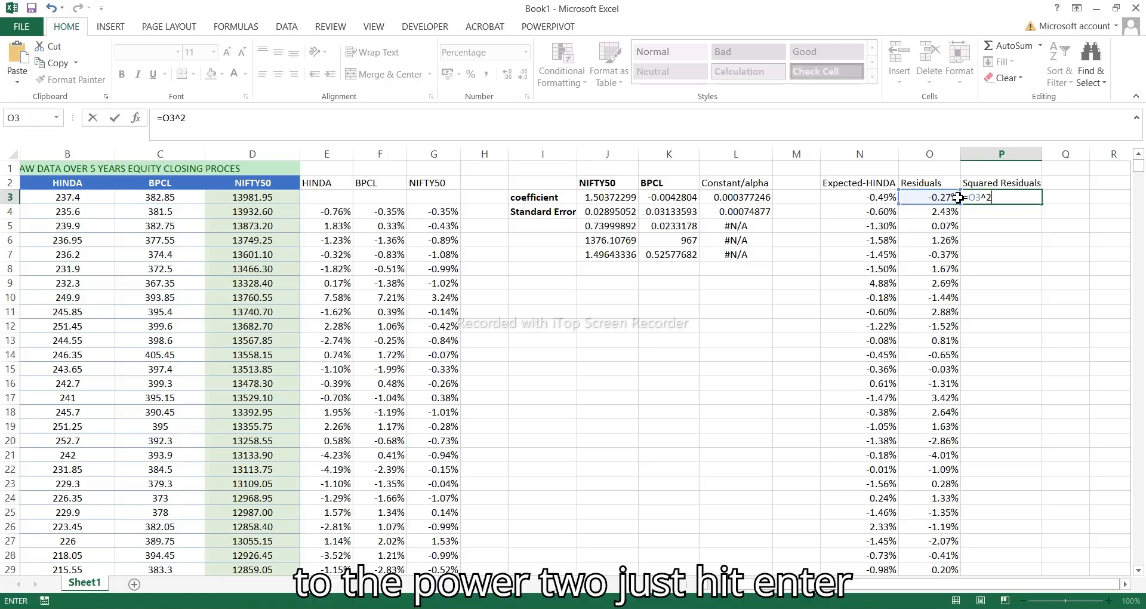
key(Return)
Fill the squared-residual formula down column P and show the percentages with three decimal places
click(1021, 197)
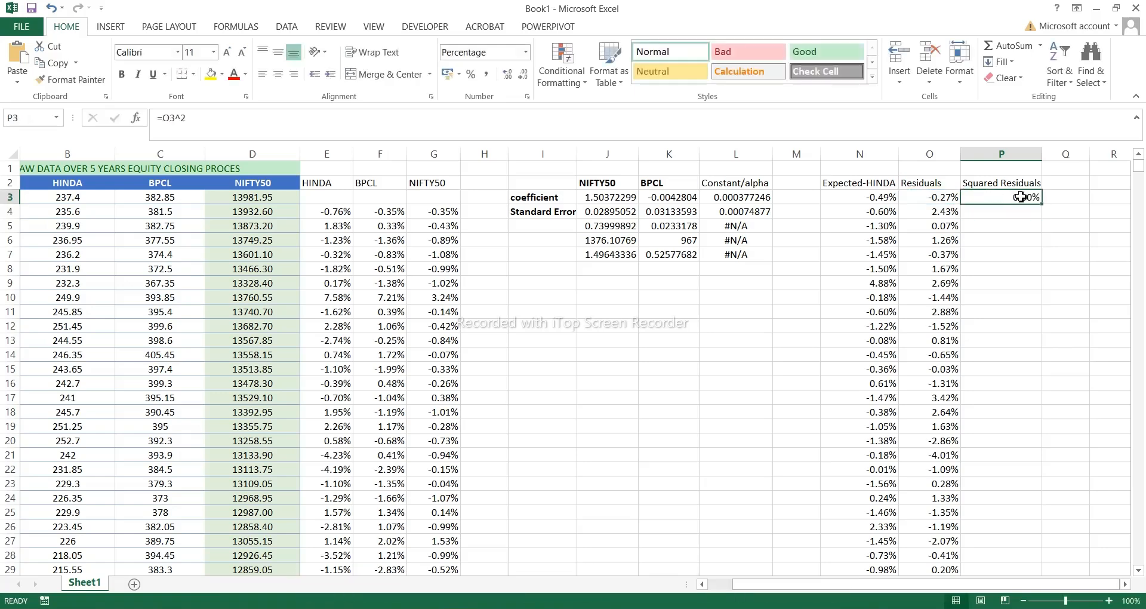
double_click(1043, 205)
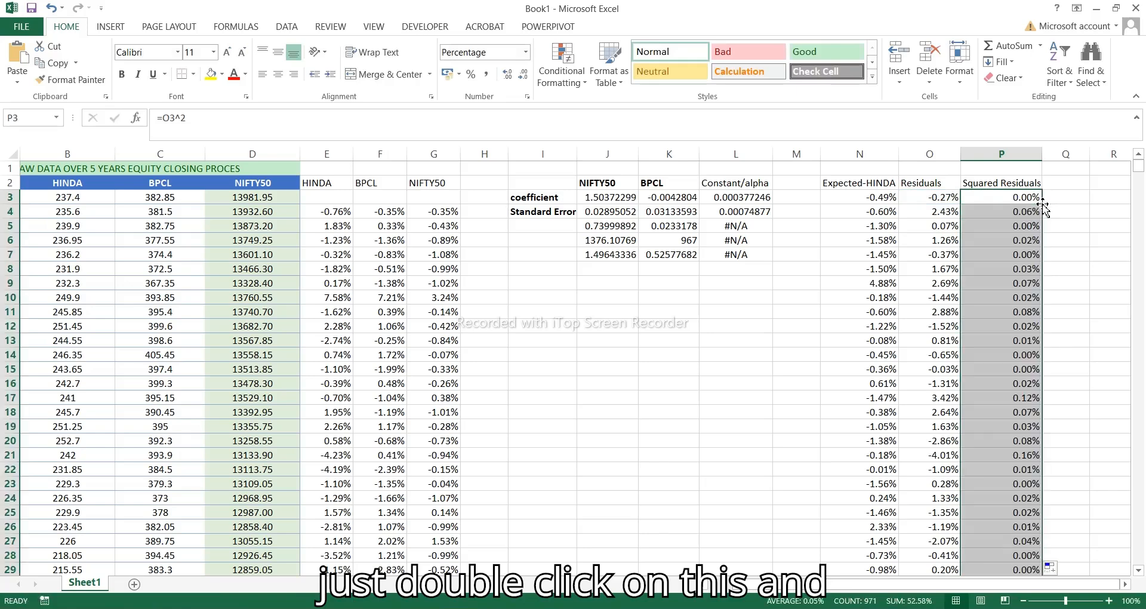
click(505, 75)
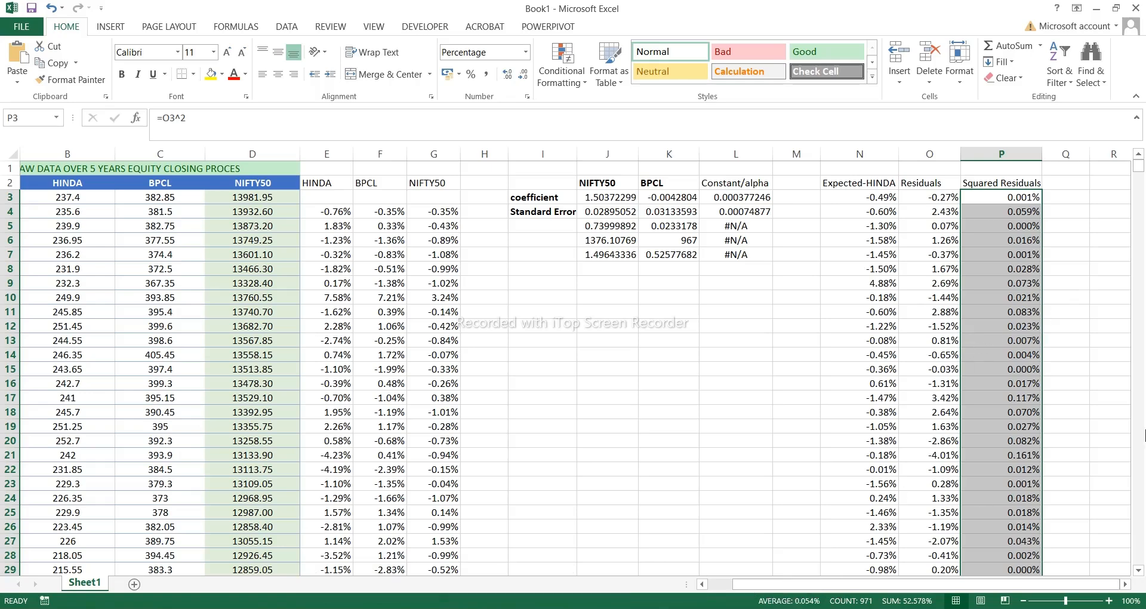
click(1009, 298)
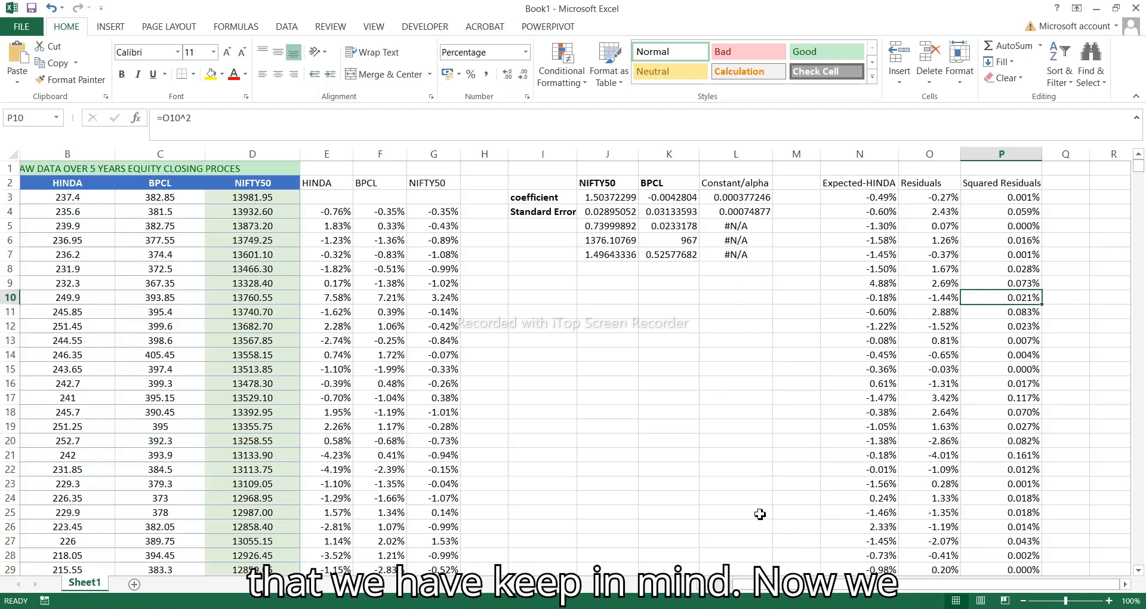
Label the regression output table OLS in cell I2
double_click(540, 186)
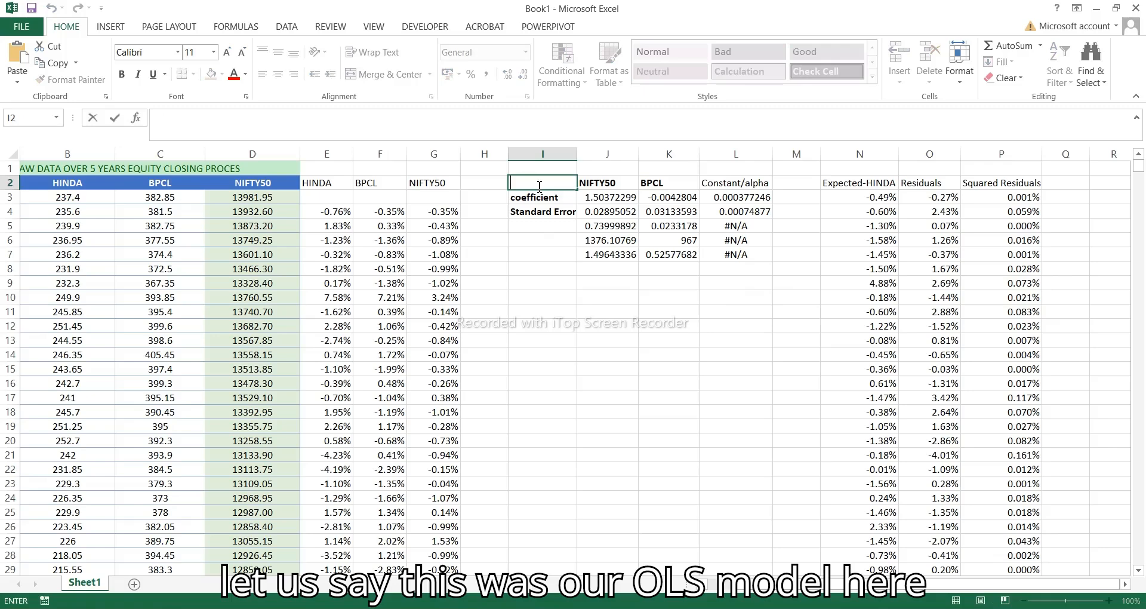
text(OLS)
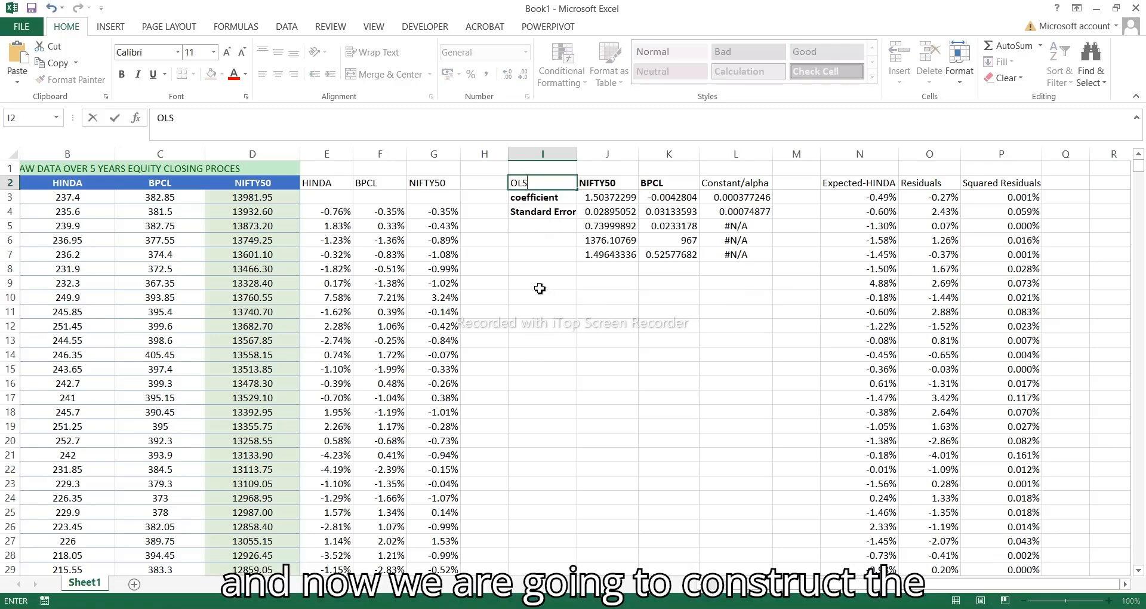
click(539, 312)
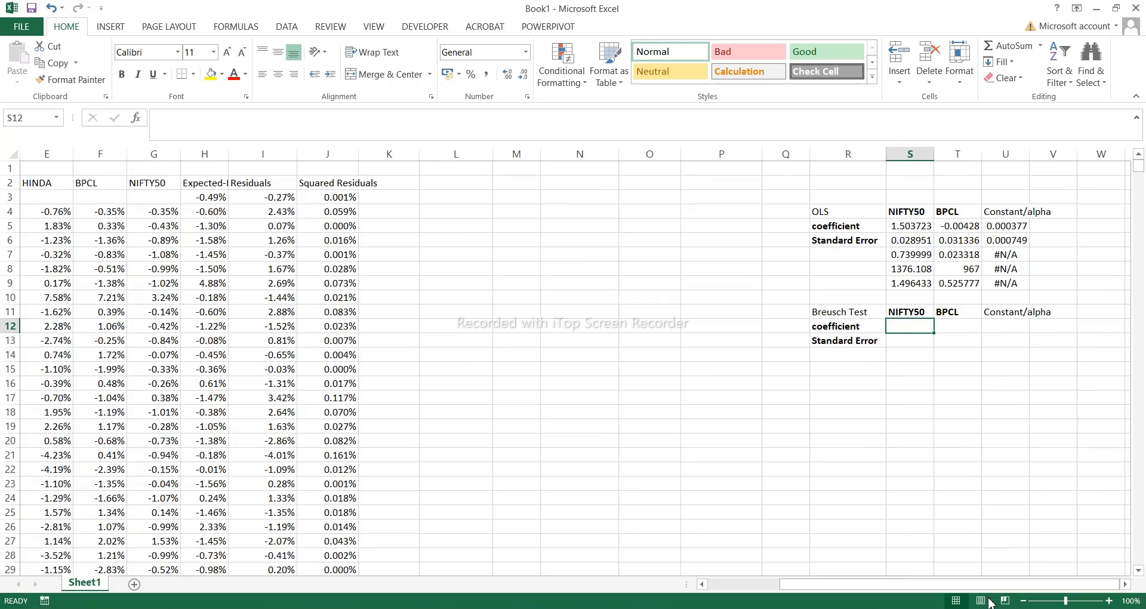
Widen column H so that the Expected-HINDA header fits
scroll(854, 591, left, 1)
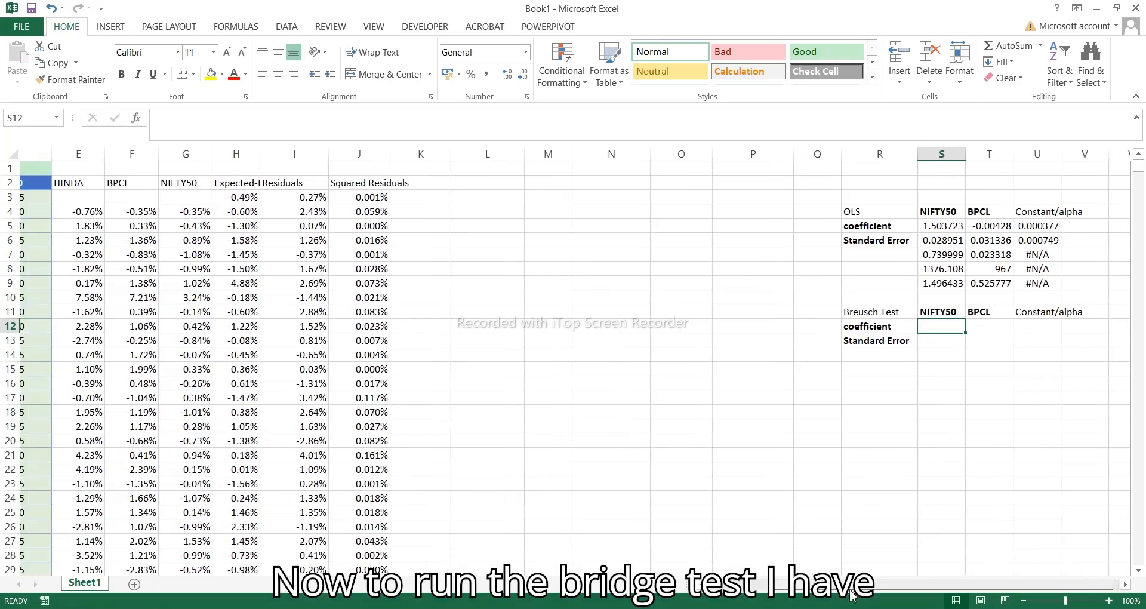
mouse_move(853, 596)
mouse_down()
mouse_move(827, 593)
mouse_move(836, 591)
mouse_up()
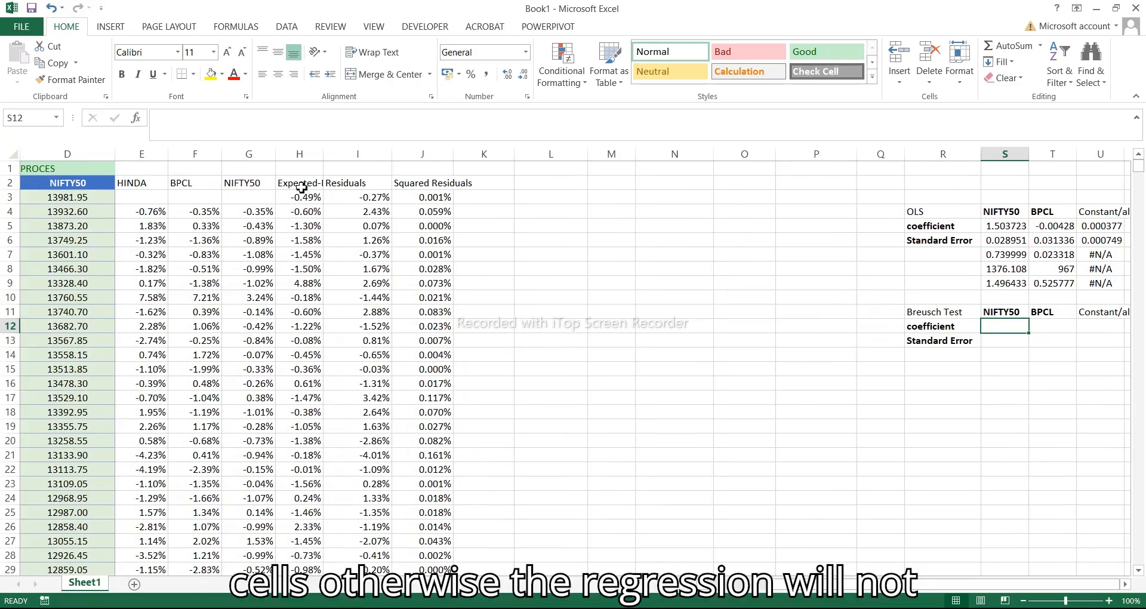
drag(324, 154, 354, 156)
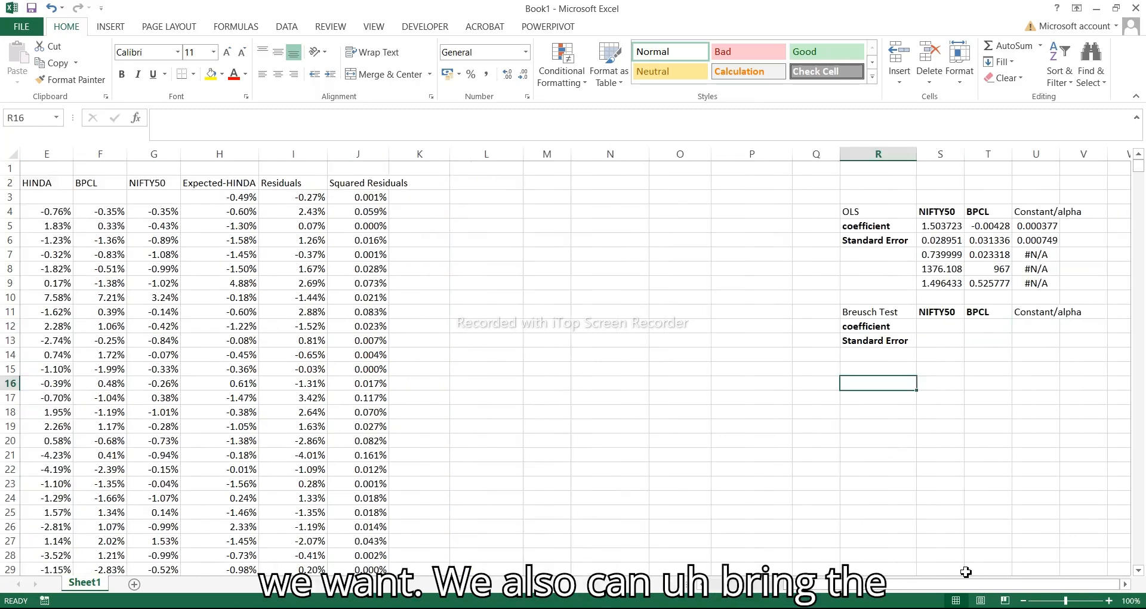
Move the Squared Residuals column with its header from column J to column H, directly after the NIFTY50 returns
click(364, 186)
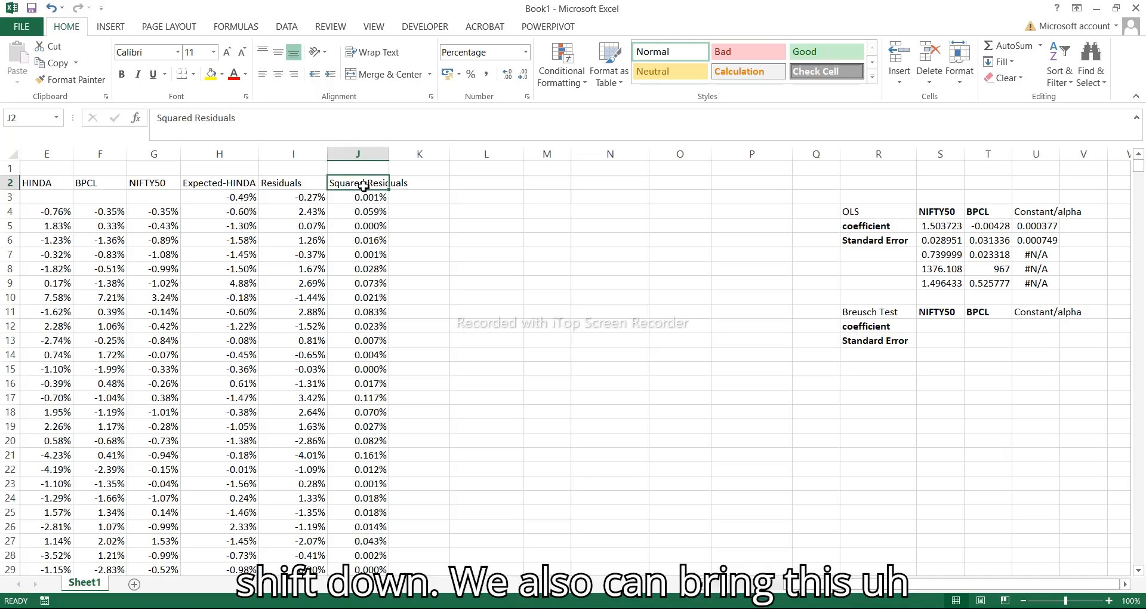
key(ctrl+shift+Down)
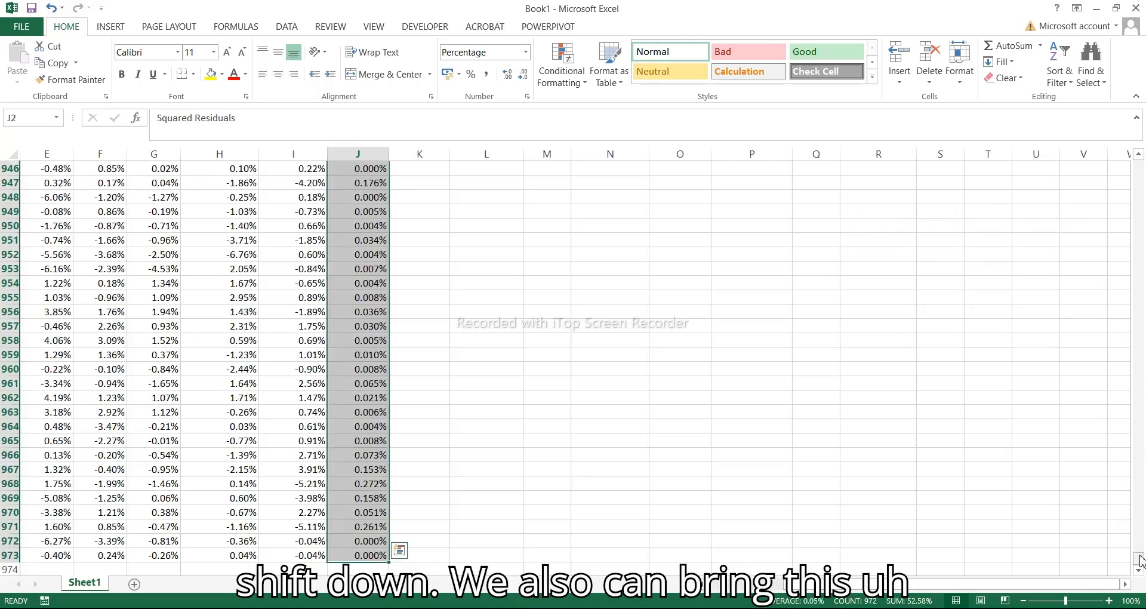
drag(1139, 550, 1139, 166)
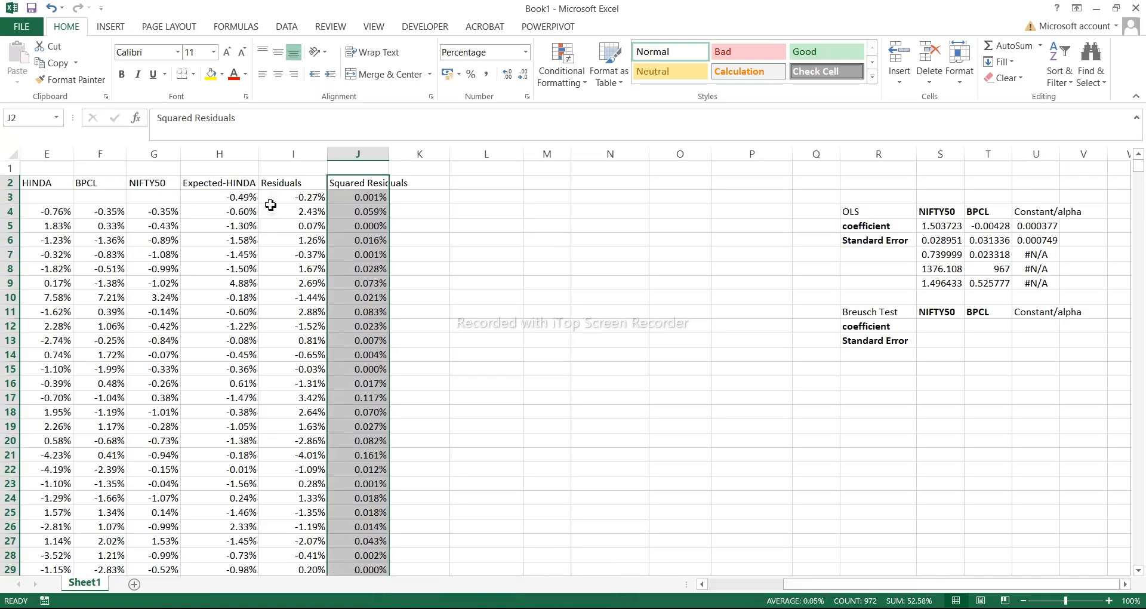
Make the BPCL, NIFTY50 and Squared Residuals headers in row 2 bold and widen column H to fit its header
click(102, 186)
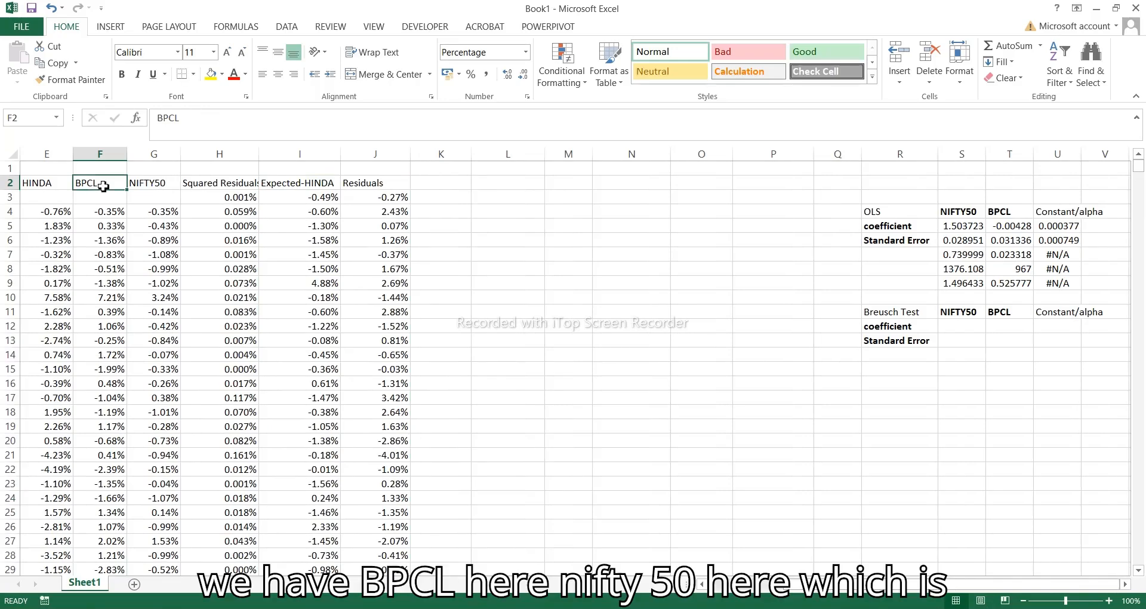
key(ctrl+b)
click(153, 186)
key(ctrl+b)
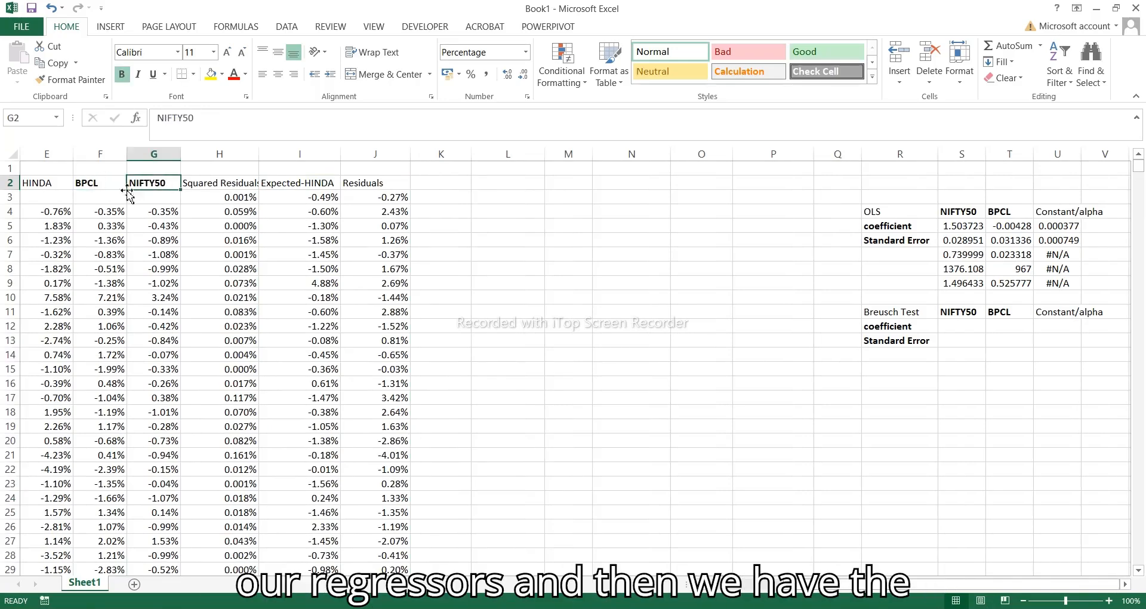
click(220, 182)
key(ctrl+b)
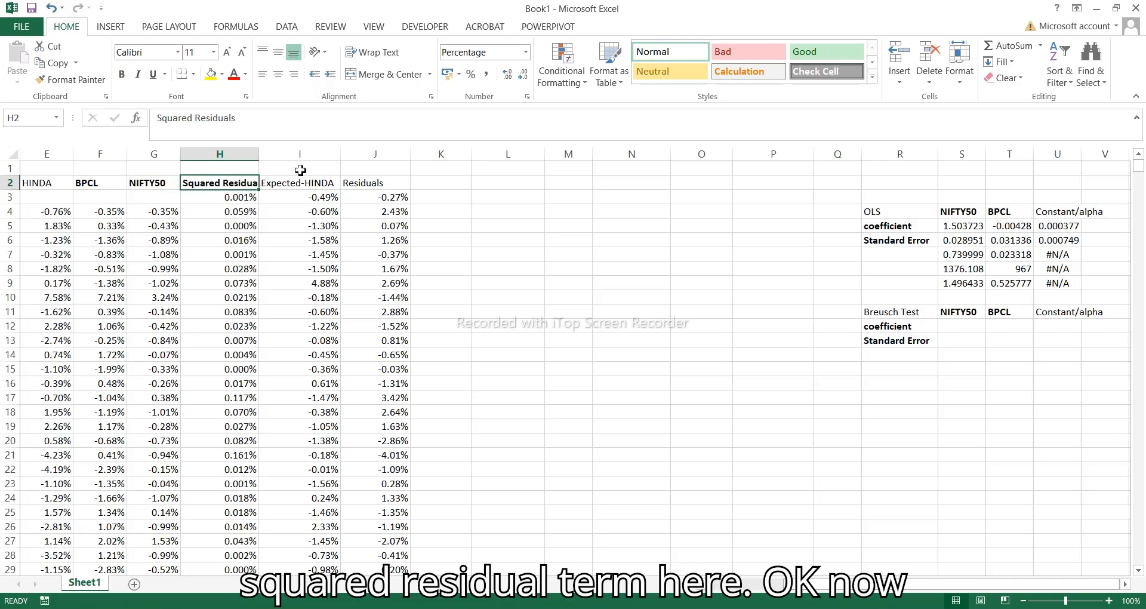
drag(259, 154, 273, 154)
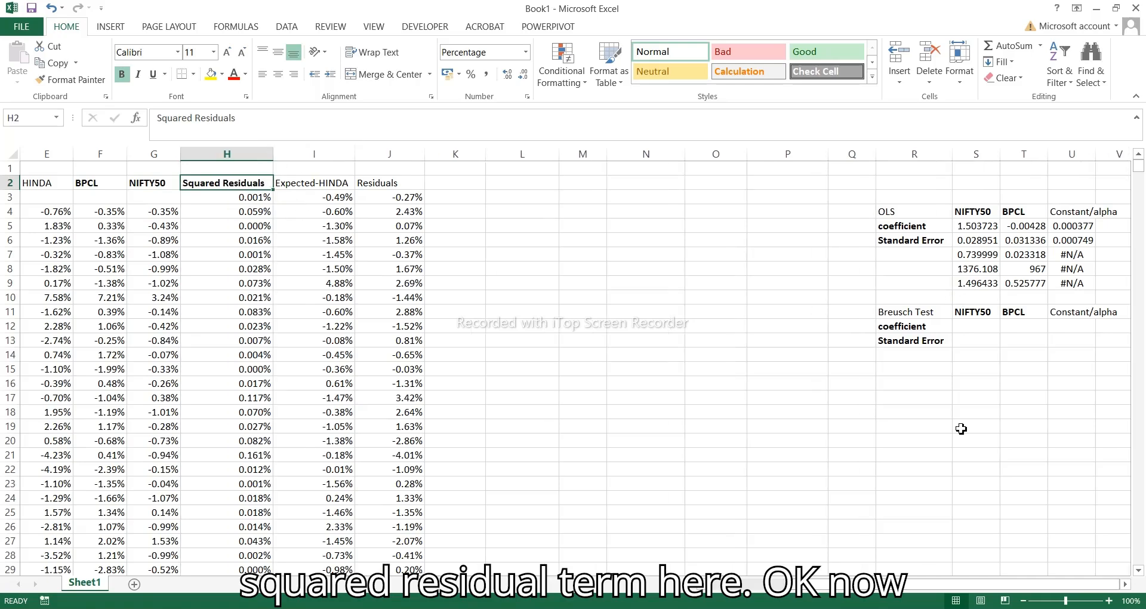
Begin a LINEST array formula in S12:U16 of the Breusch Test table with the squared residuals H3:H973 as known y's
click(1112, 298)
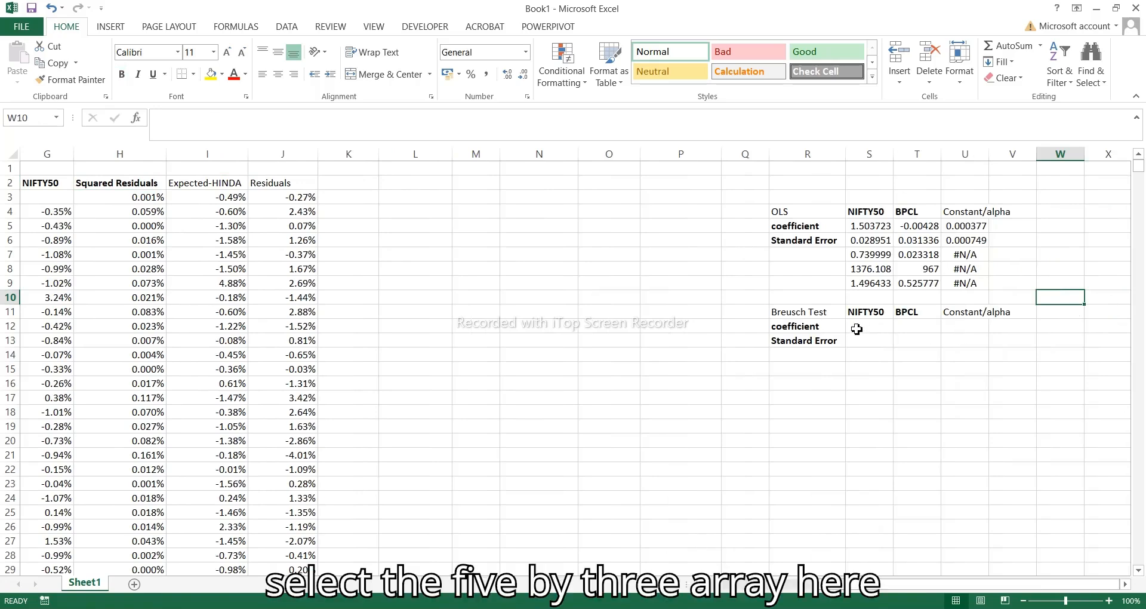
drag(860, 326, 989, 388)
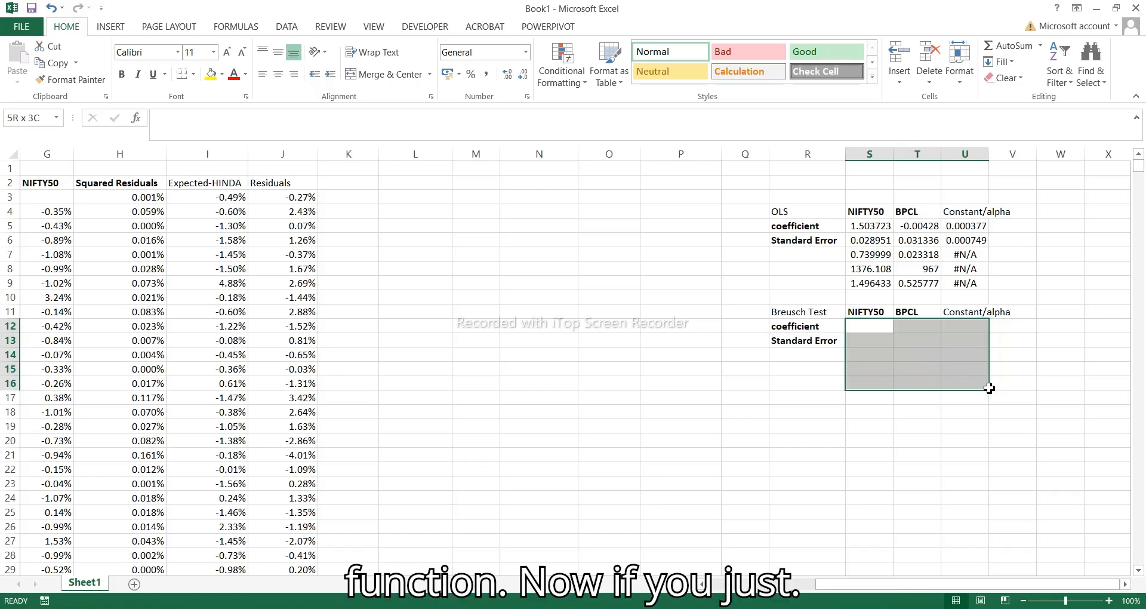
drag(989, 388, 989, 388)
click(217, 119)
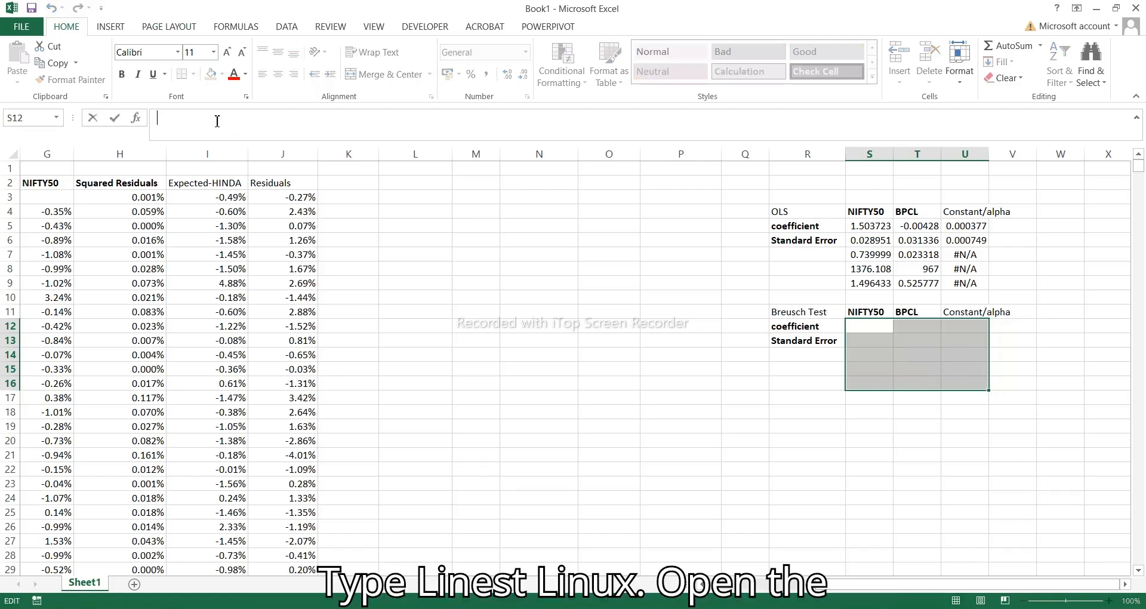
text(=LINEST)
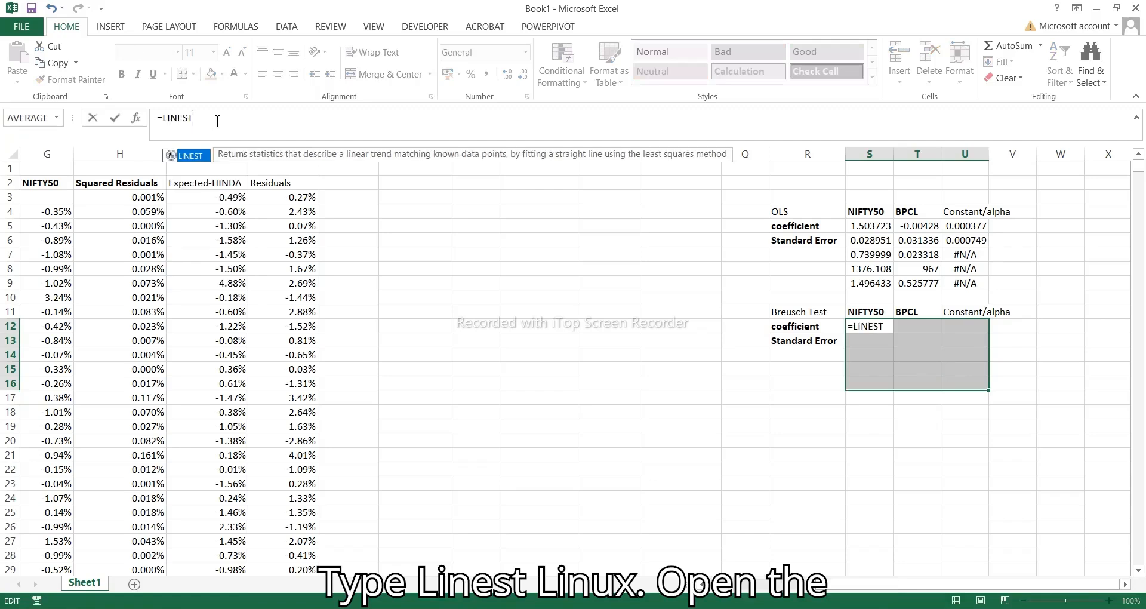
text(()
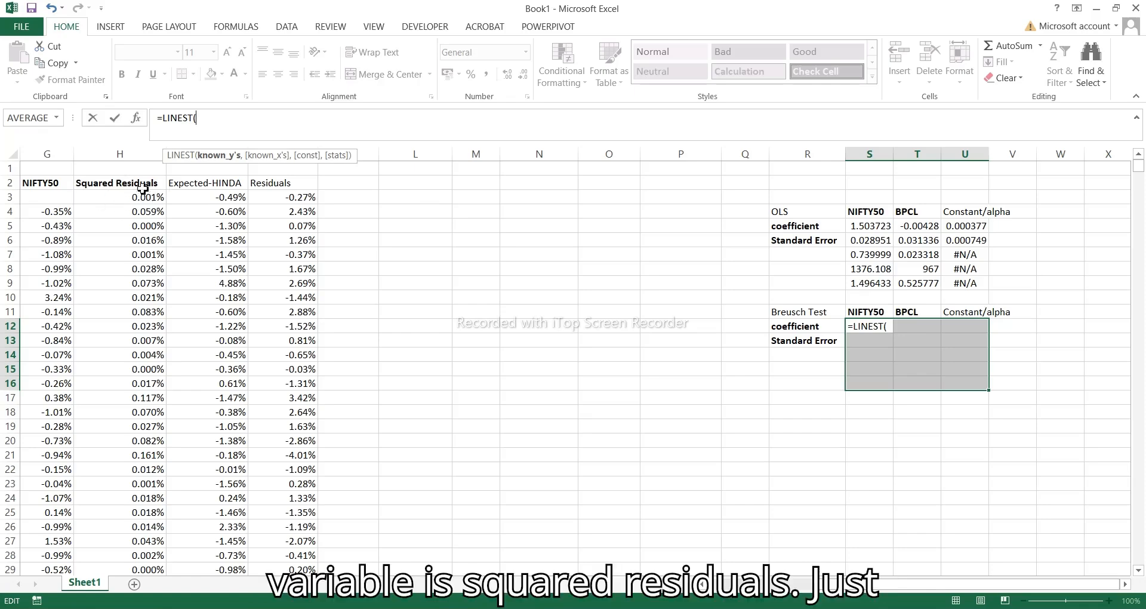
click(133, 200)
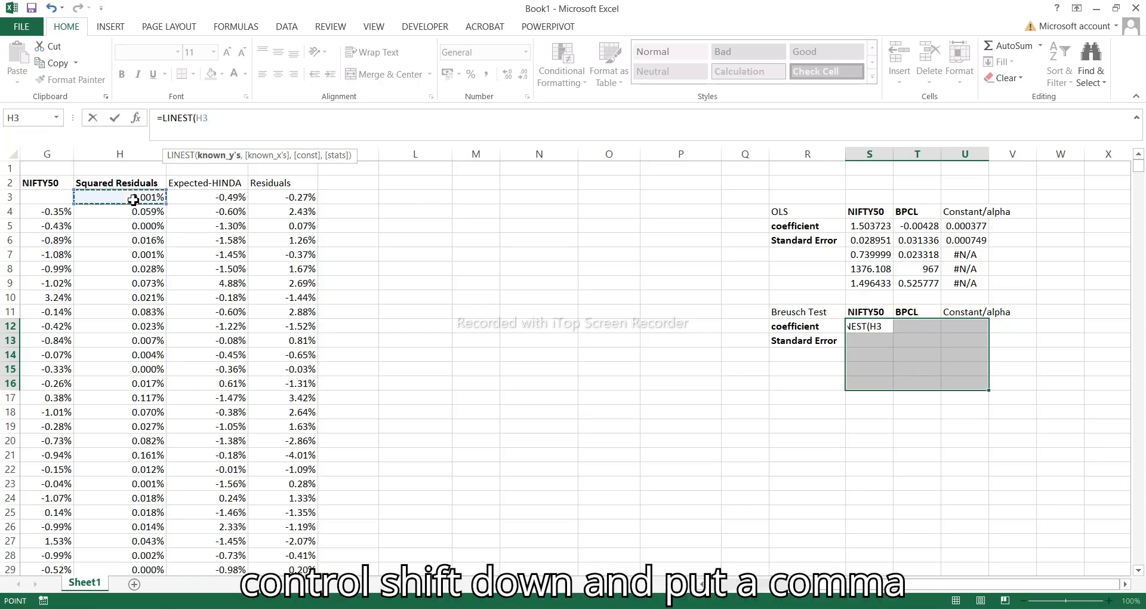
key(ctrl+shift+Down)
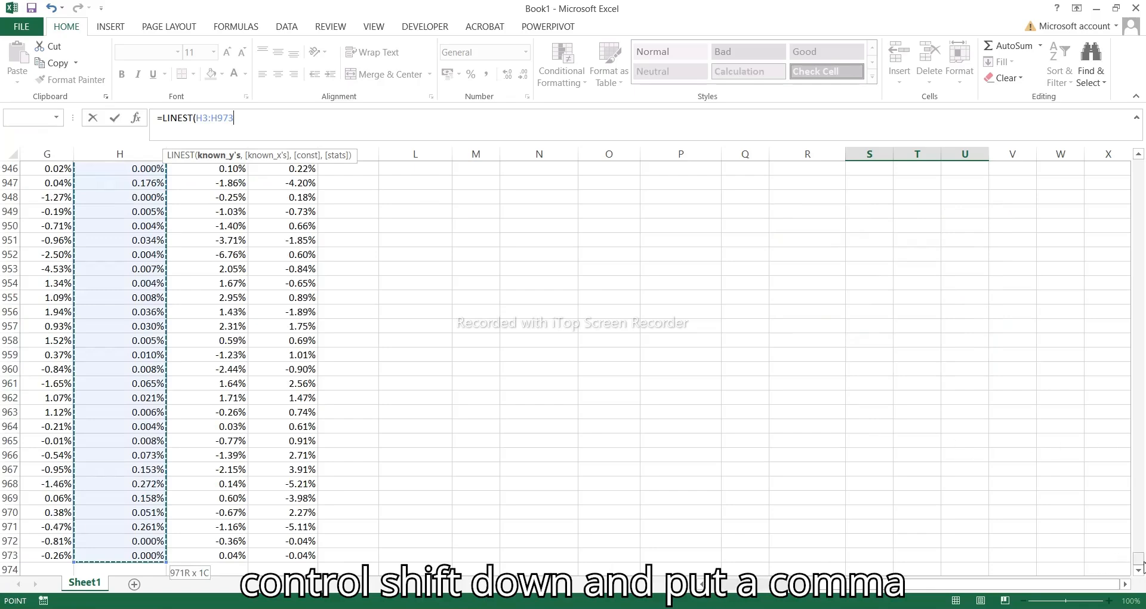
text(,)
drag(1140, 562, 1138, 168)
drag(836, 587, 807, 587)
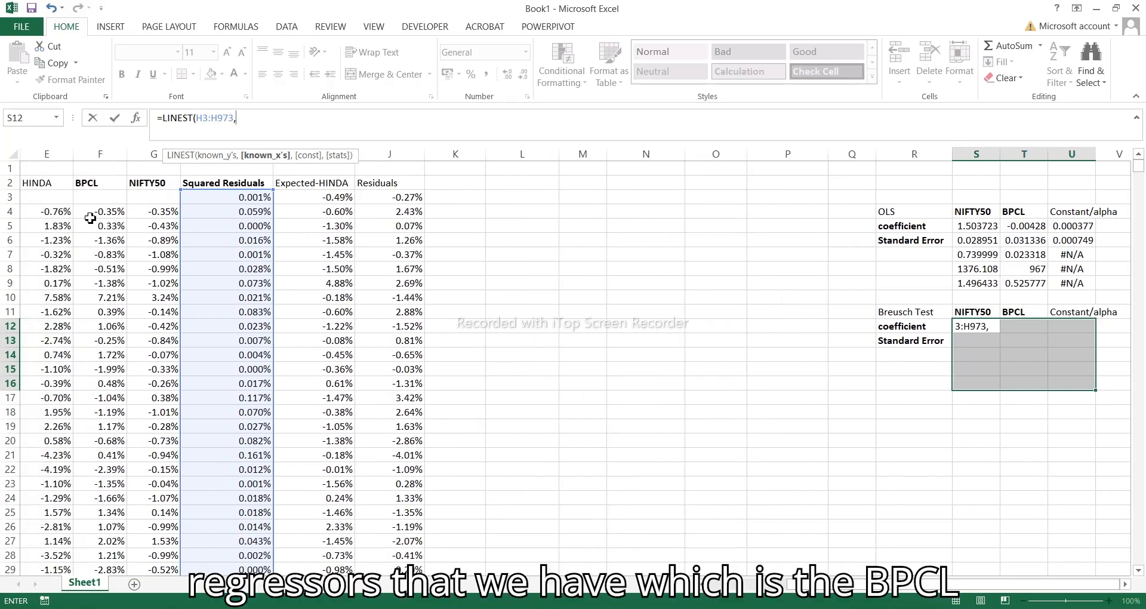
Complete the LINEST array formula with the BPCL and NIFTY50 returns F4:G973 as known x's, const 1 and stats 1
click(100, 212)
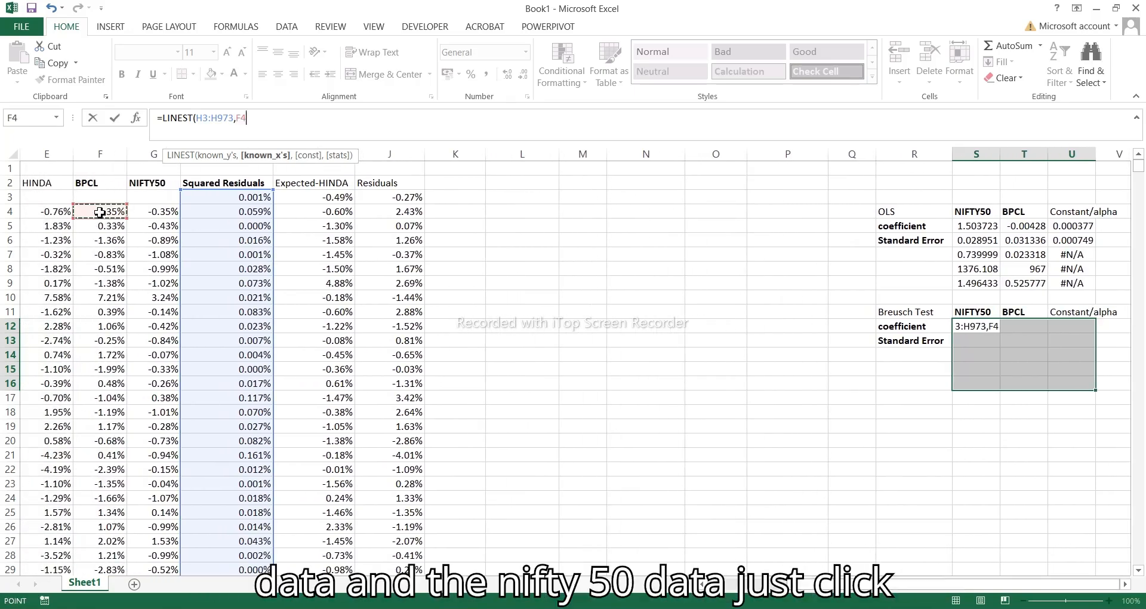
key(shift+Right)
key(ctrl+shift+Down)
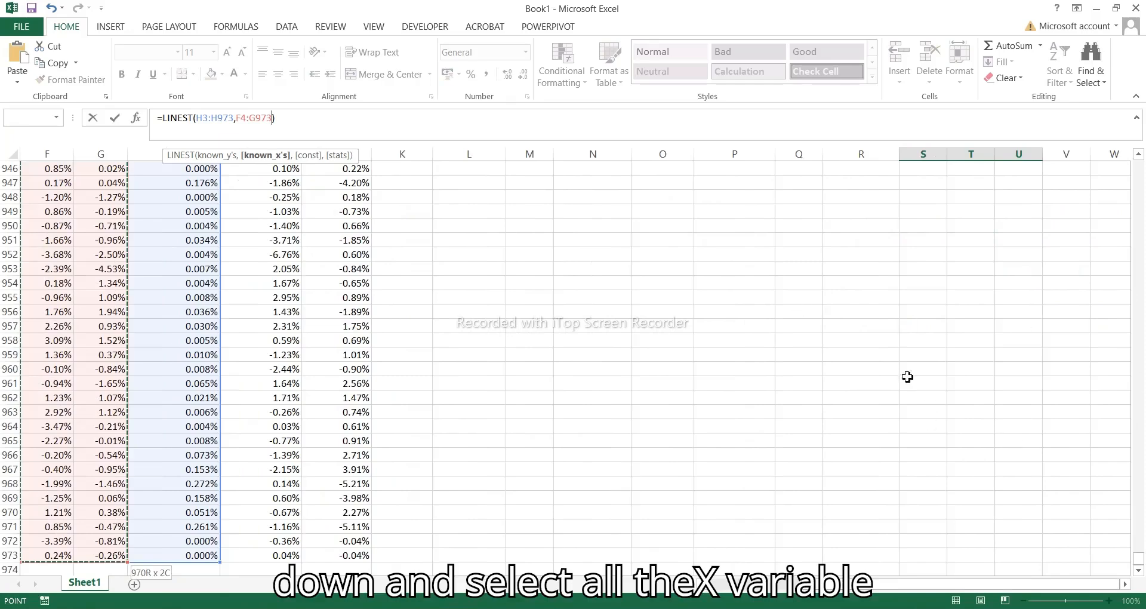
drag(1141, 559, 1141, 167)
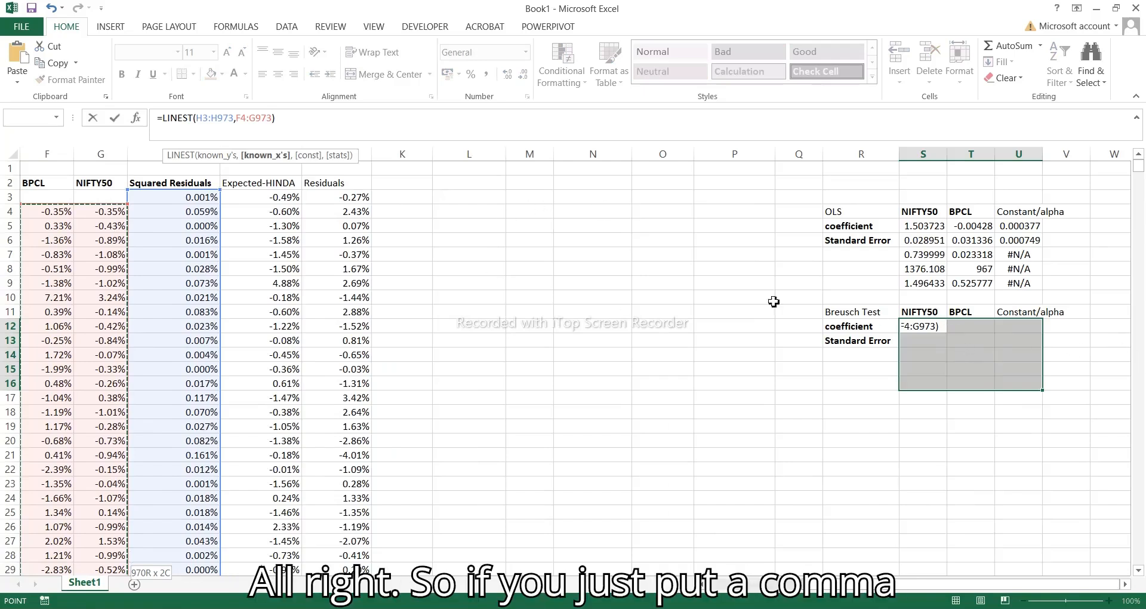
text(,)
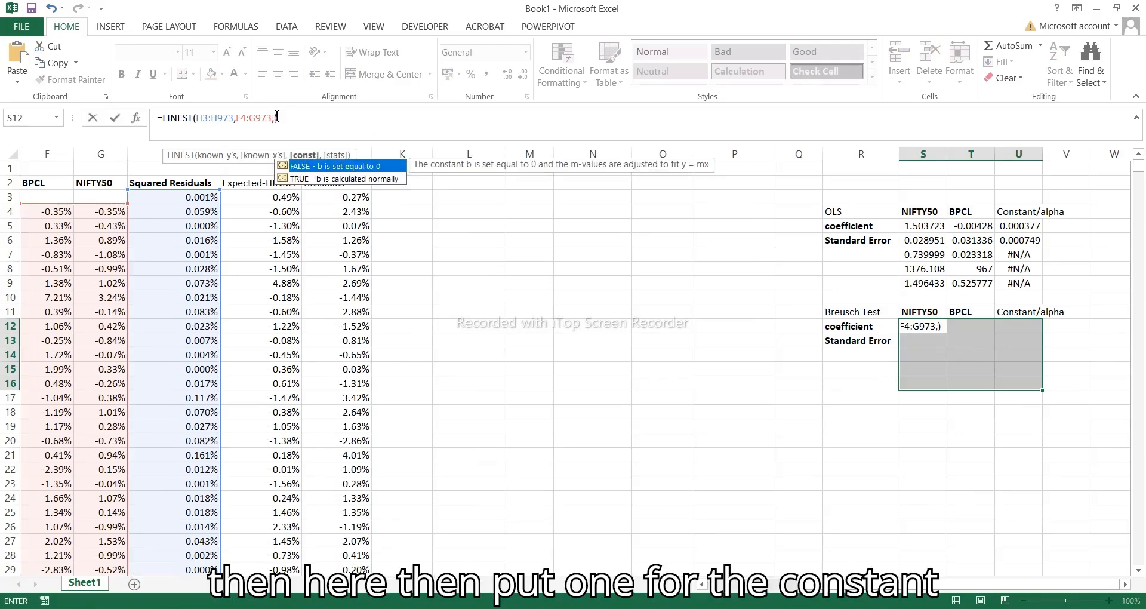
text(1)
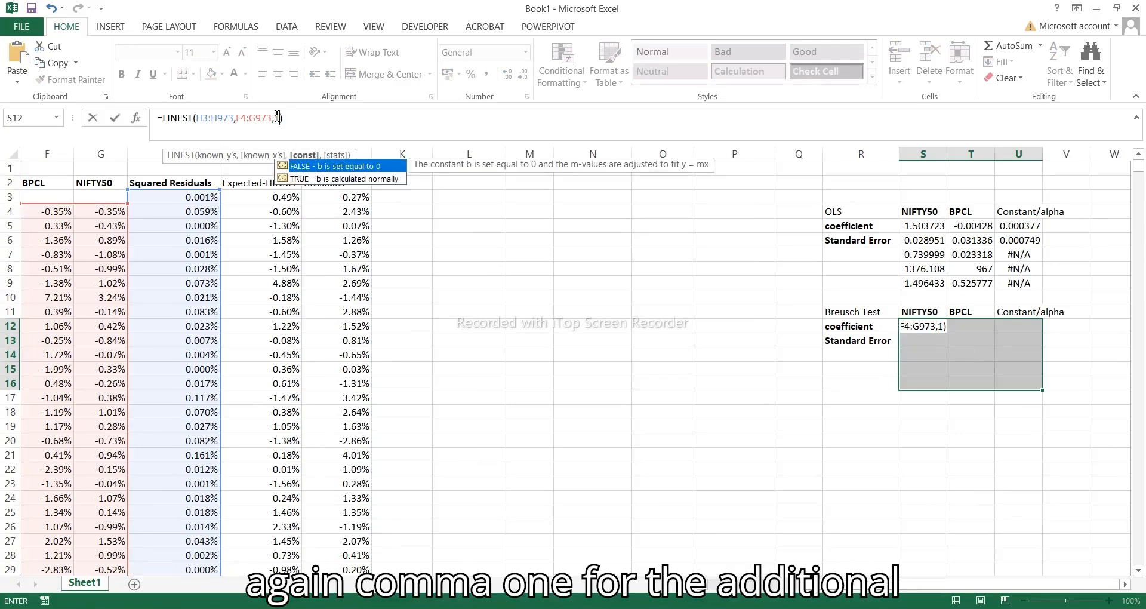
text(,1)
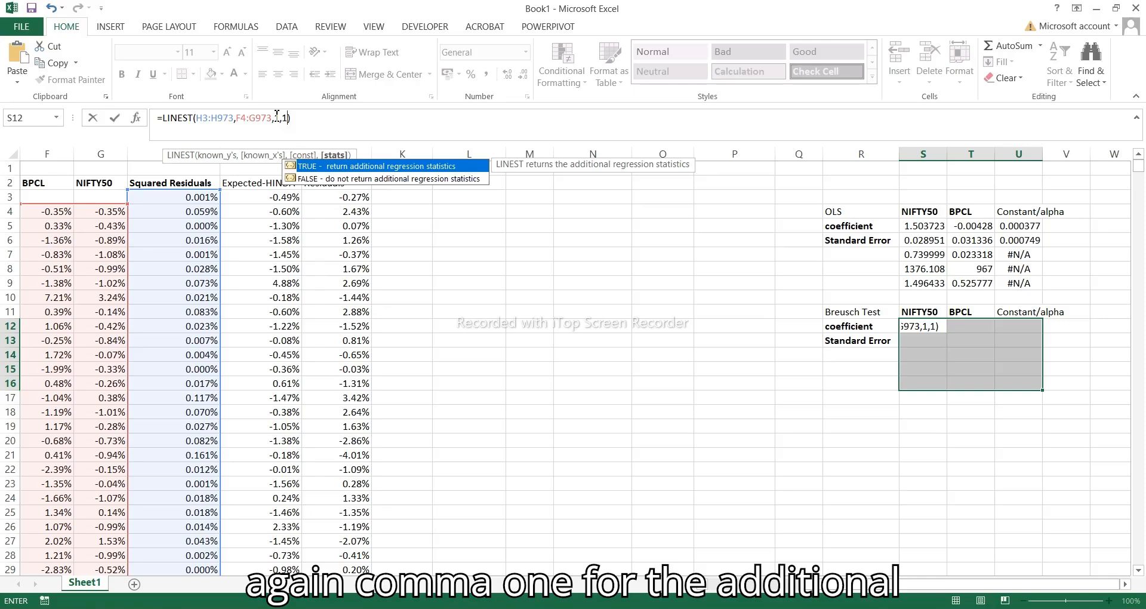
click(313, 119)
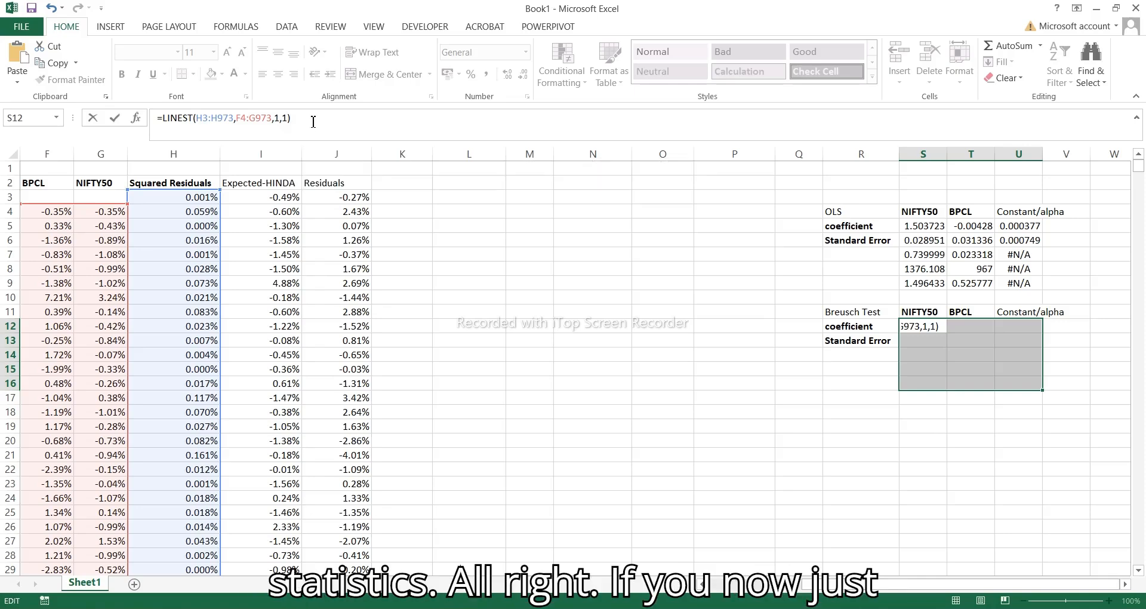
key(ctrl+shift+Return)
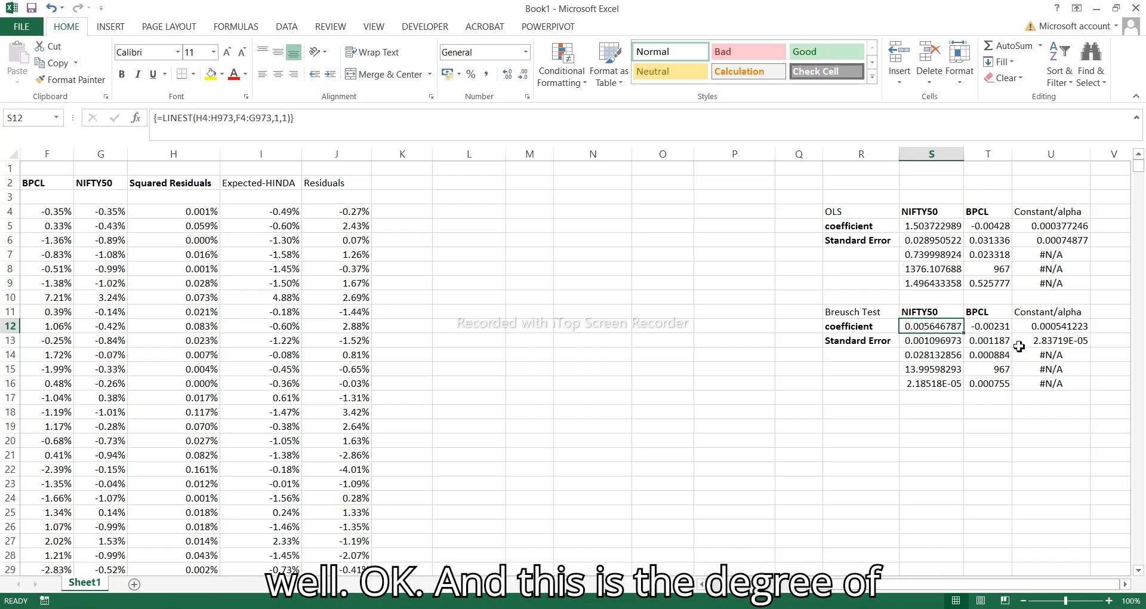
Add the labels F STAT in R19 and P Value in R20 below the Breusch Test table
click(985, 370)
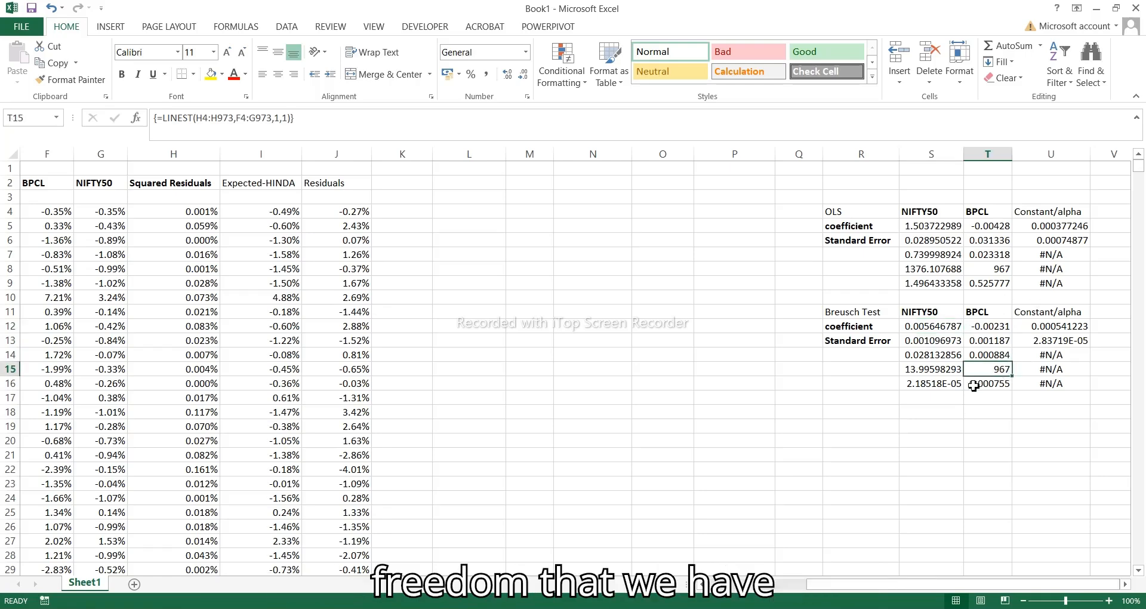
double_click(860, 425)
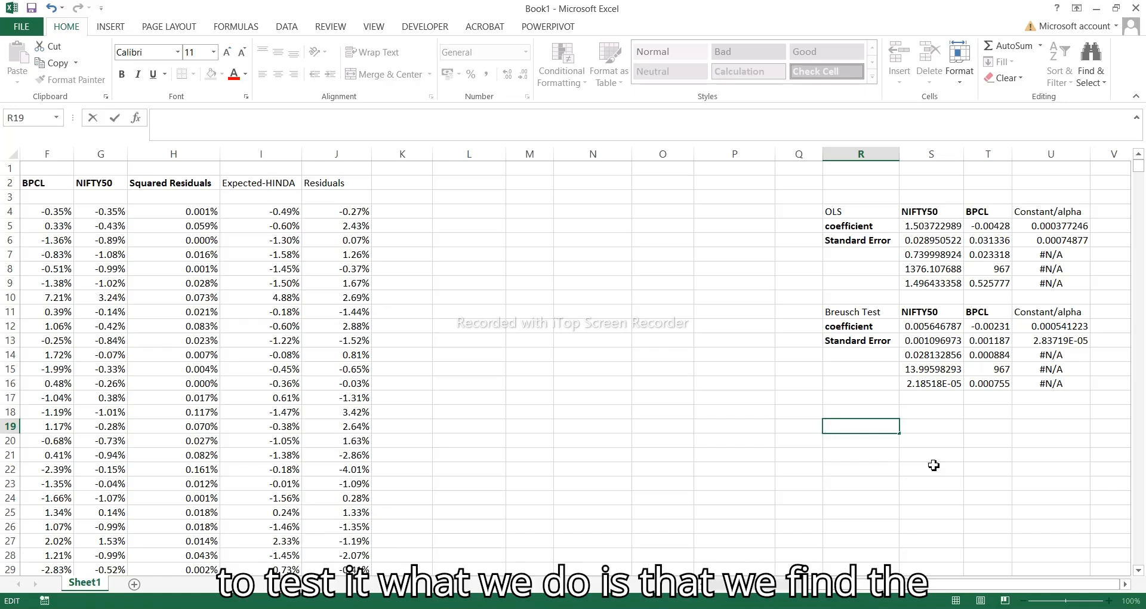
text(STAT)
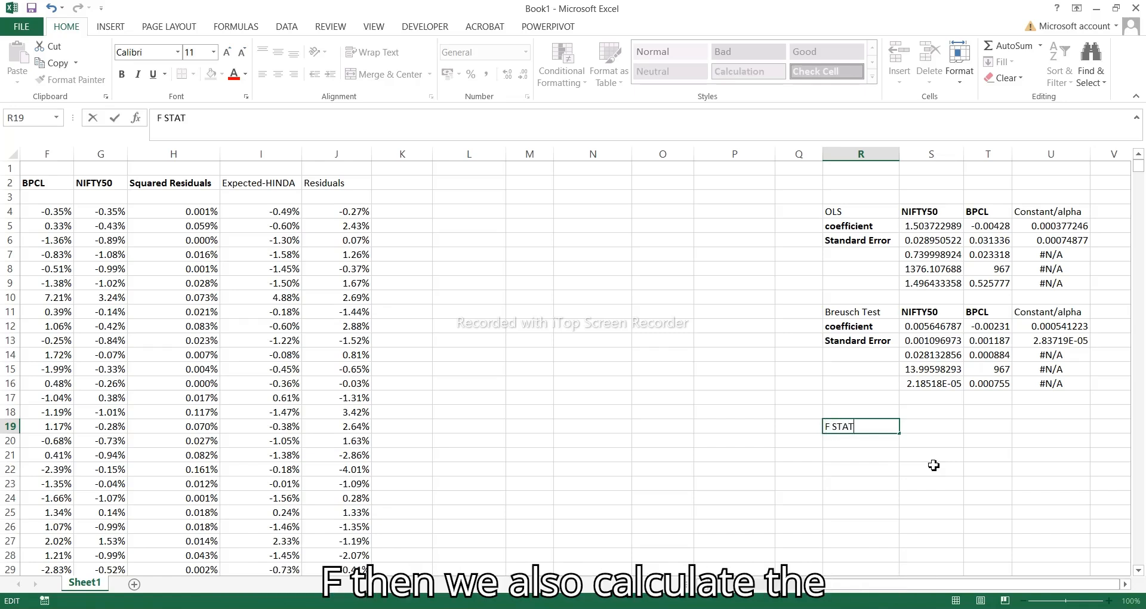
key(Return)
text(P v)
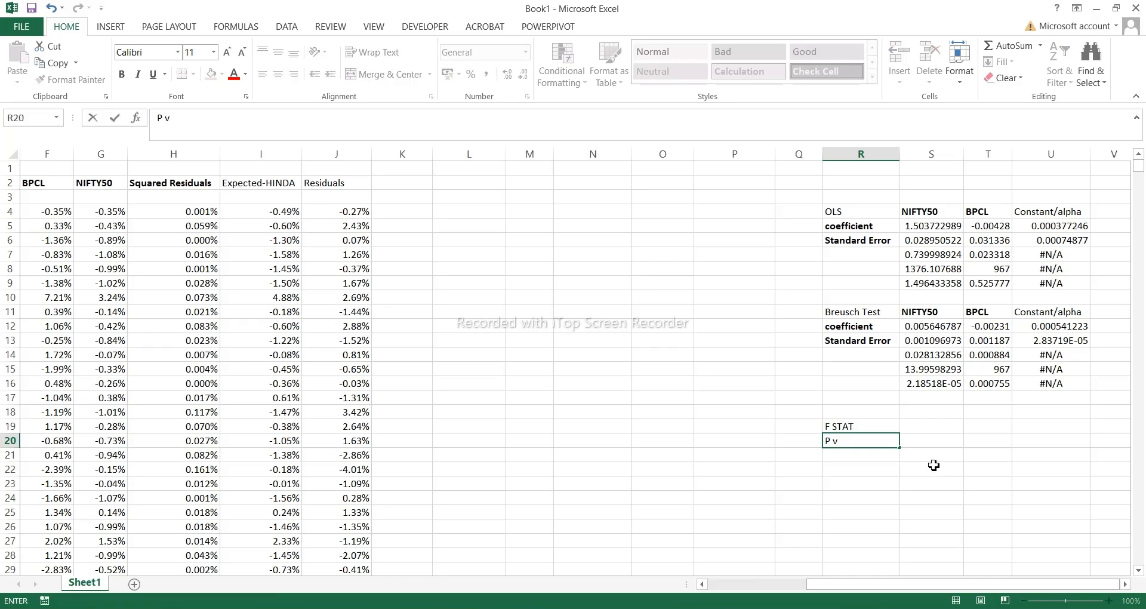
text(a)
text( Value)
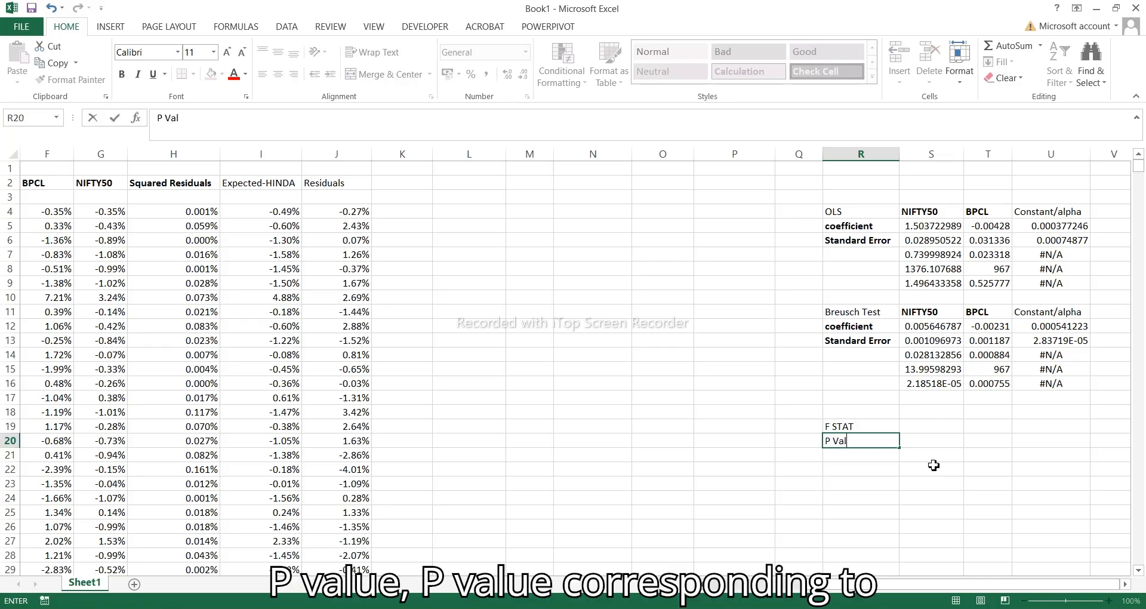
double_click(839, 473)
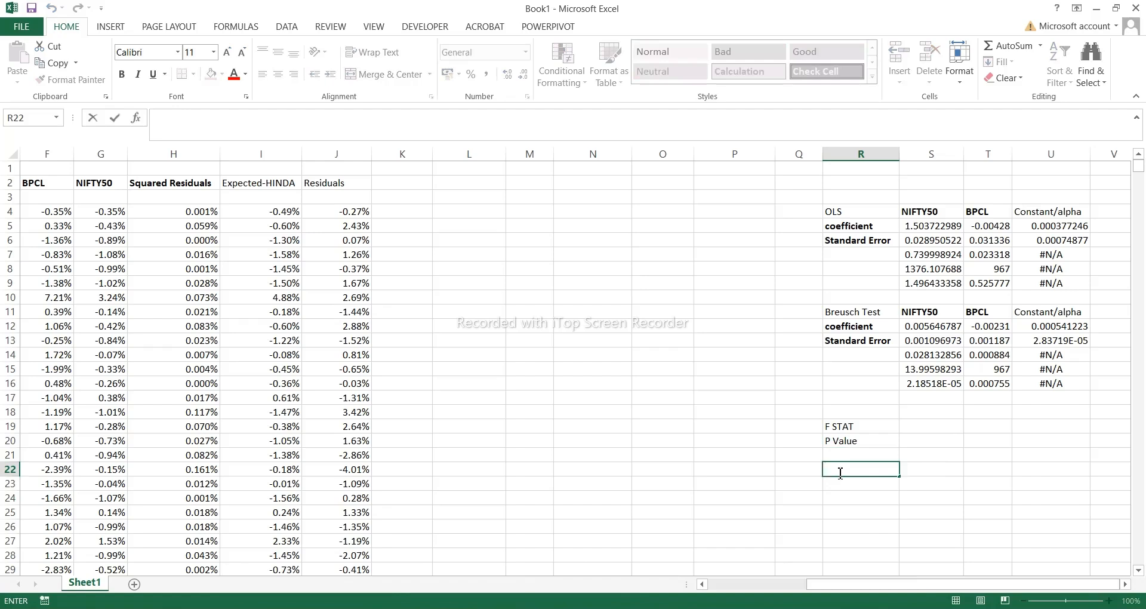
Add the labels Chi Square in R22 and P value in R23 below the F statistic labels
text(Chi Square)
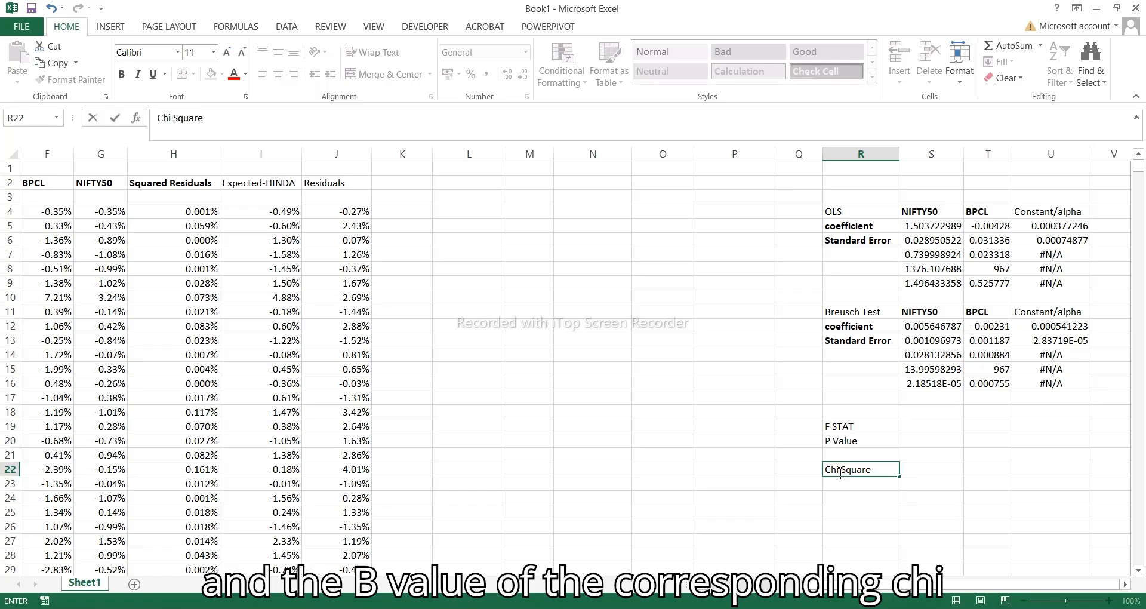
key(Return)
text(P value)
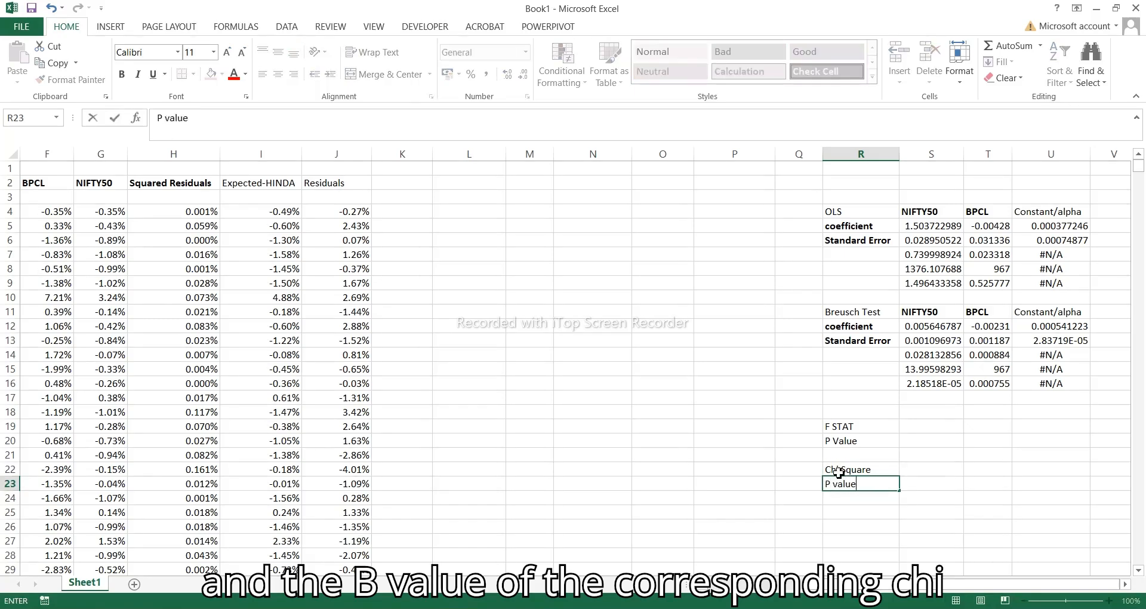
click(909, 427)
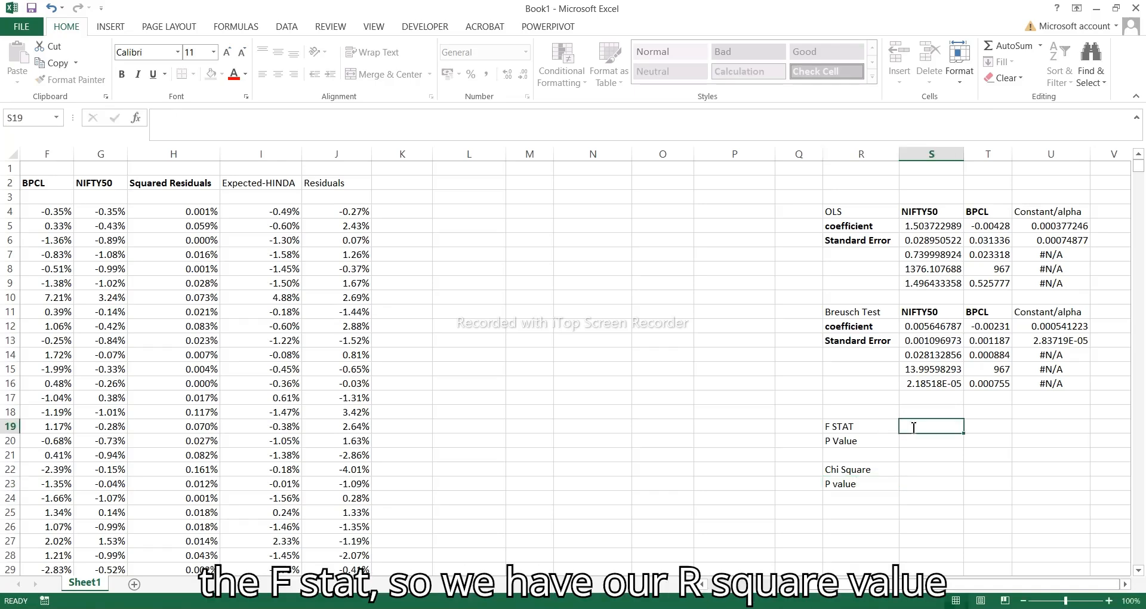
Label row 14 of the Breusch Test table as R squared in R14
click(859, 355)
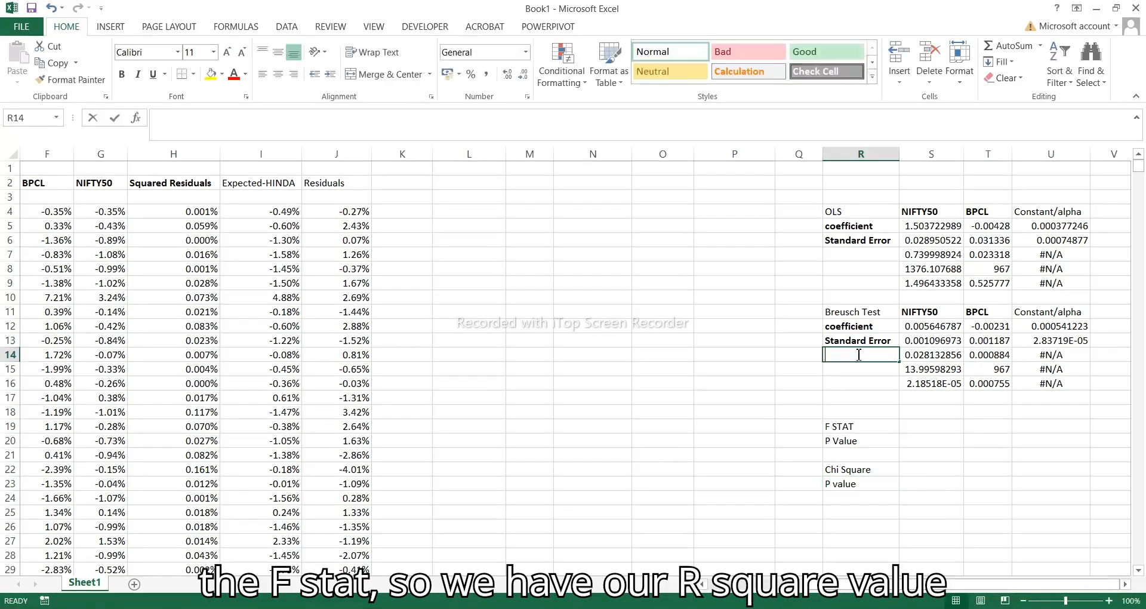
text(R suq)
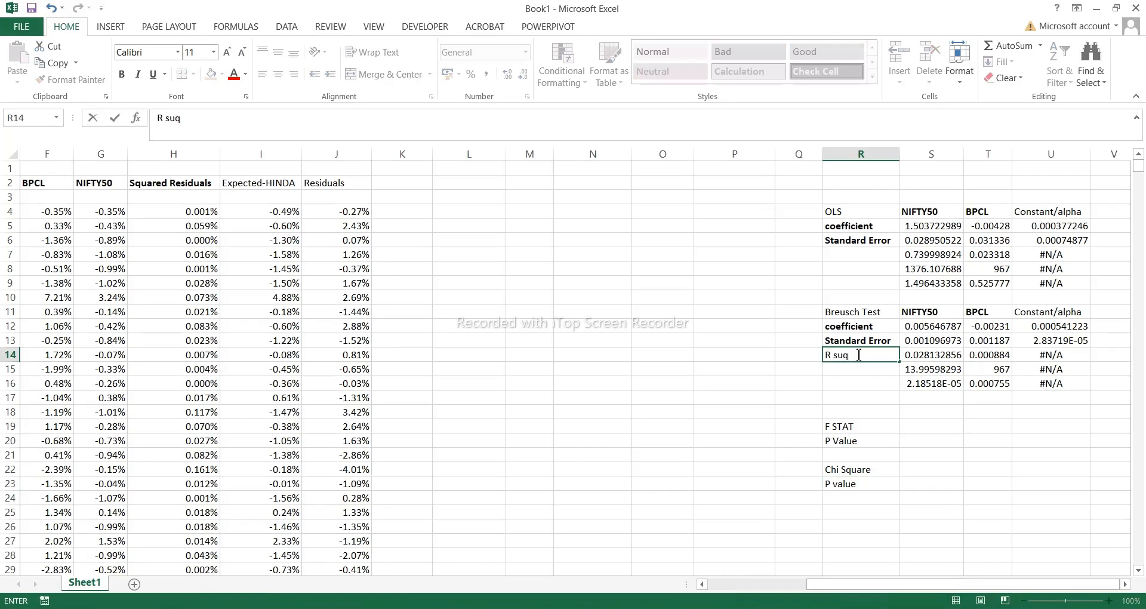
key(BackSpace)
key(BackSpace)
text(quared)
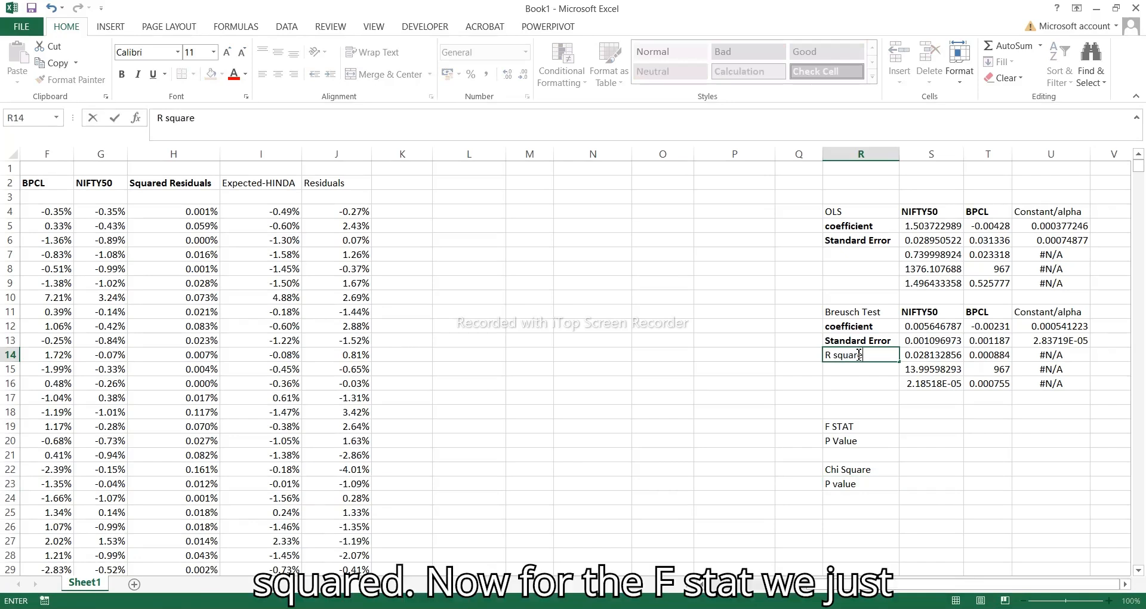
Begin the F statistic formula in S19 with the R squared ratio =S14/(1-S14)*
click(912, 427)
text(=)
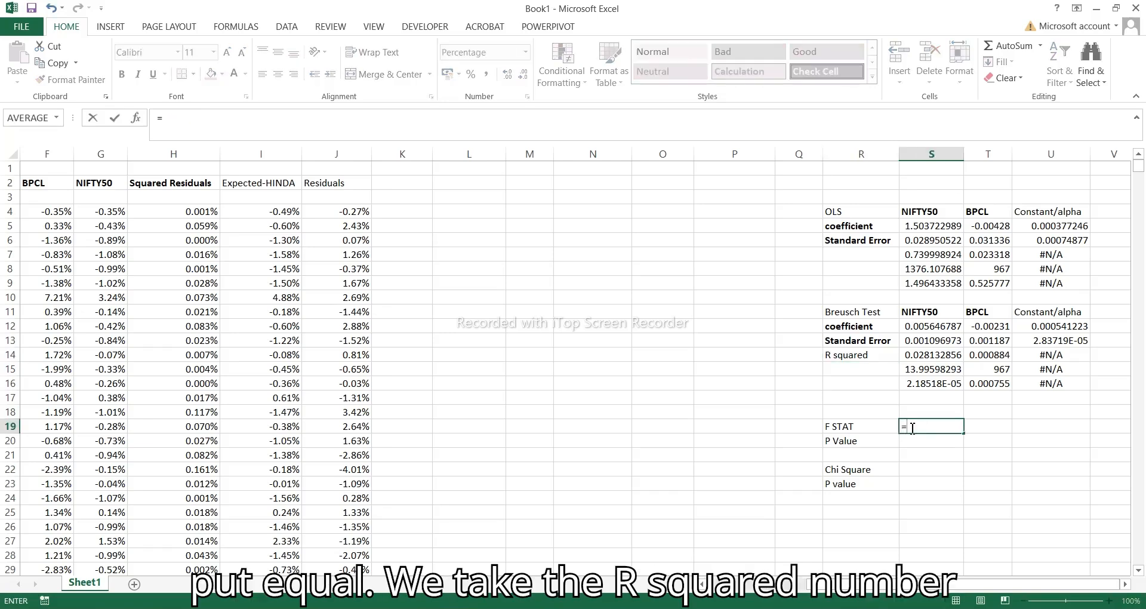
click(931, 357)
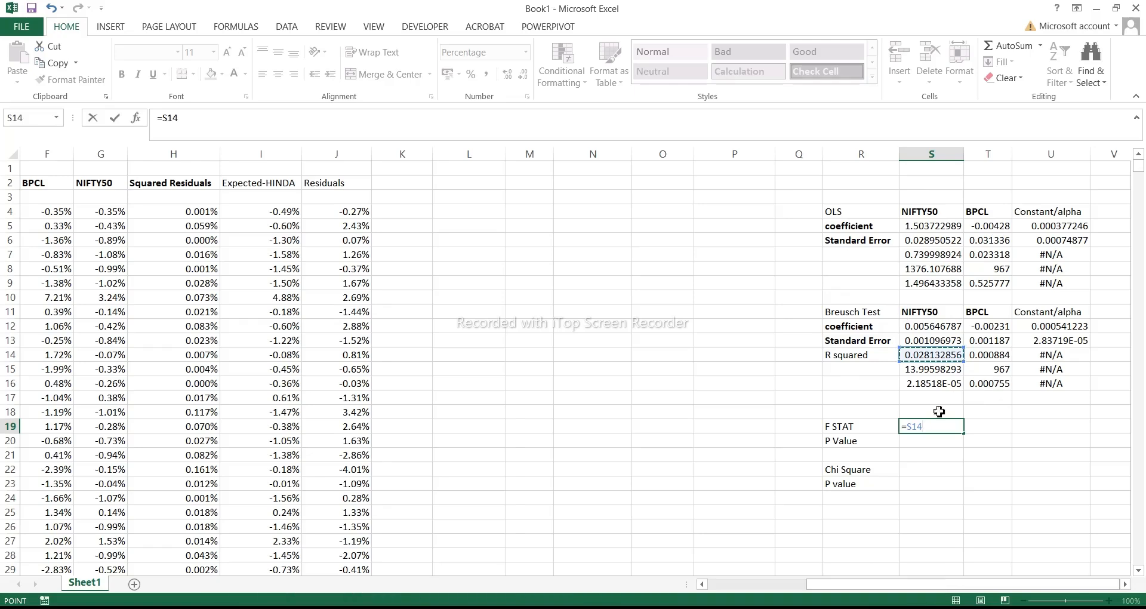
text(/)
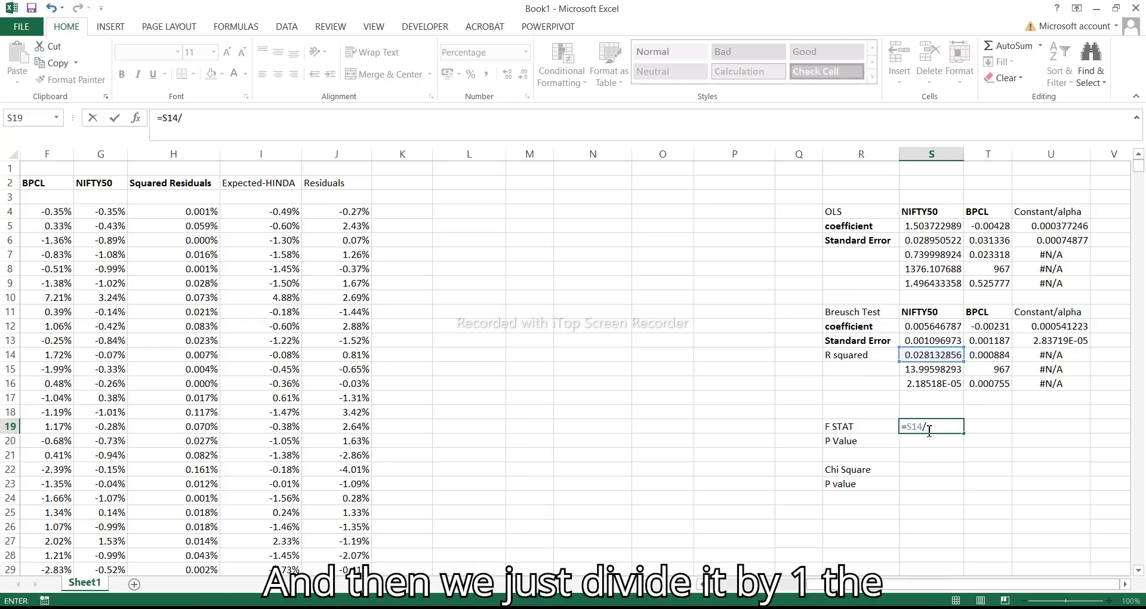
text(1-)
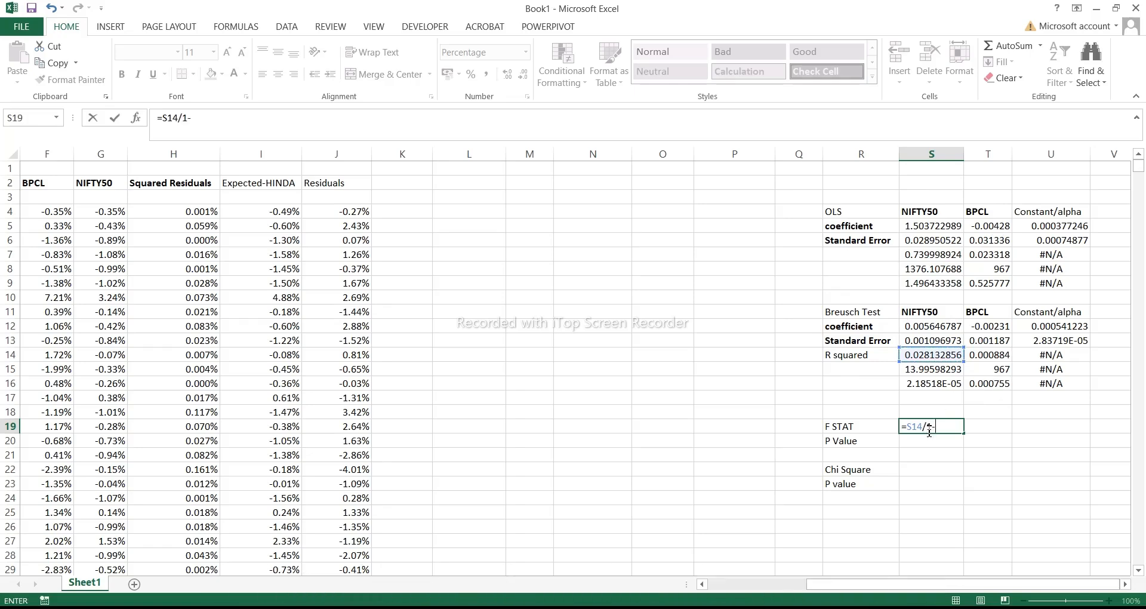
click(935, 355)
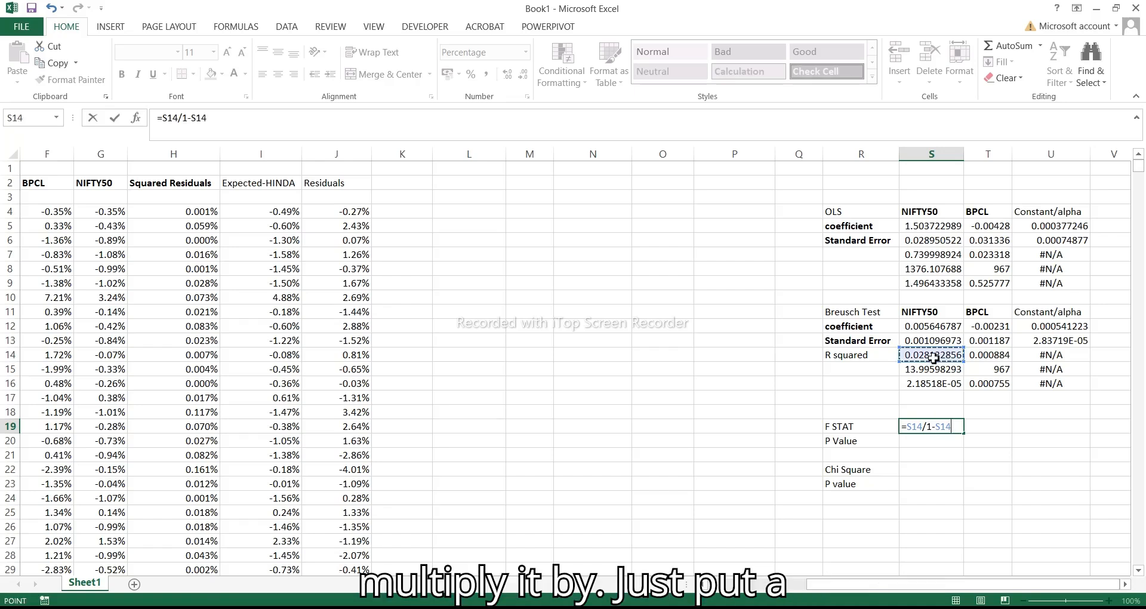
text(*)
click(929, 426)
text(()
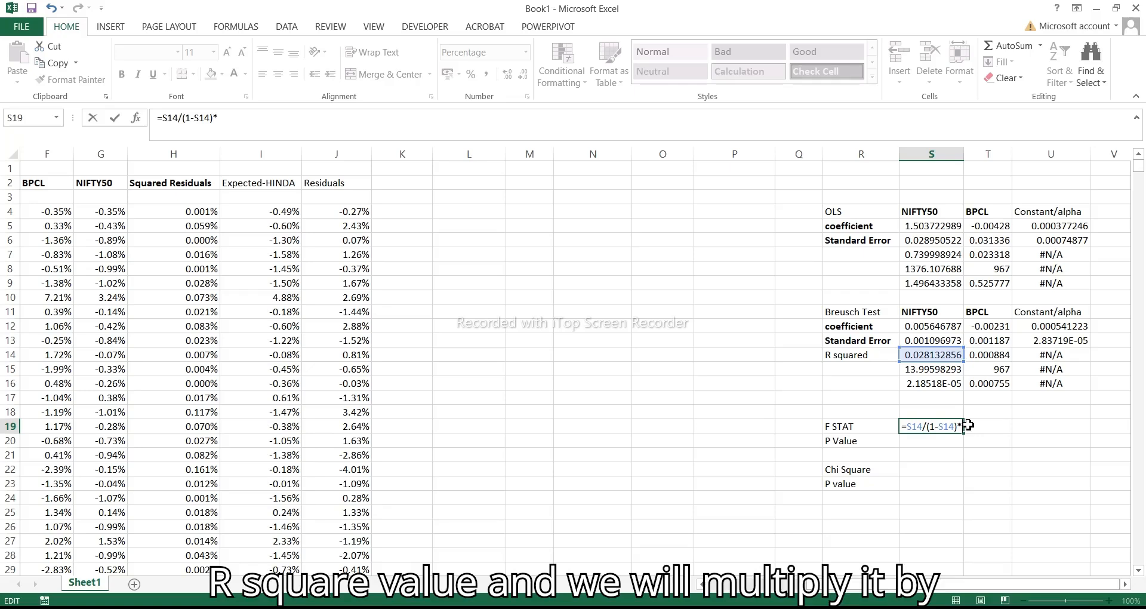
Complete the F statistic formula with the degrees of freedom T15 divided by 2, and format S19 as General
click(1002, 372)
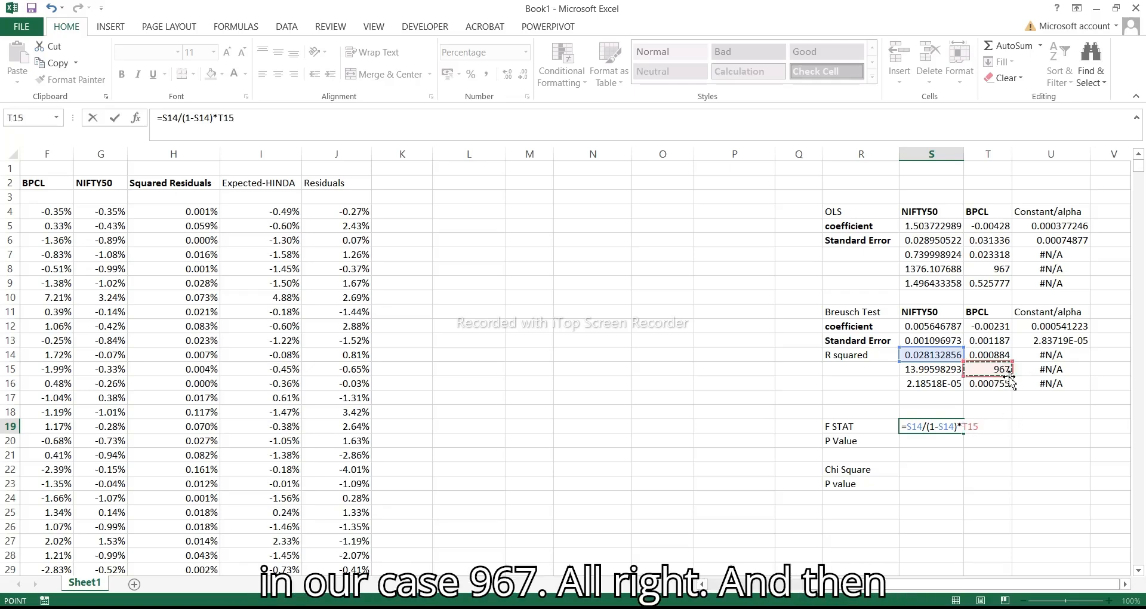
click(982, 426)
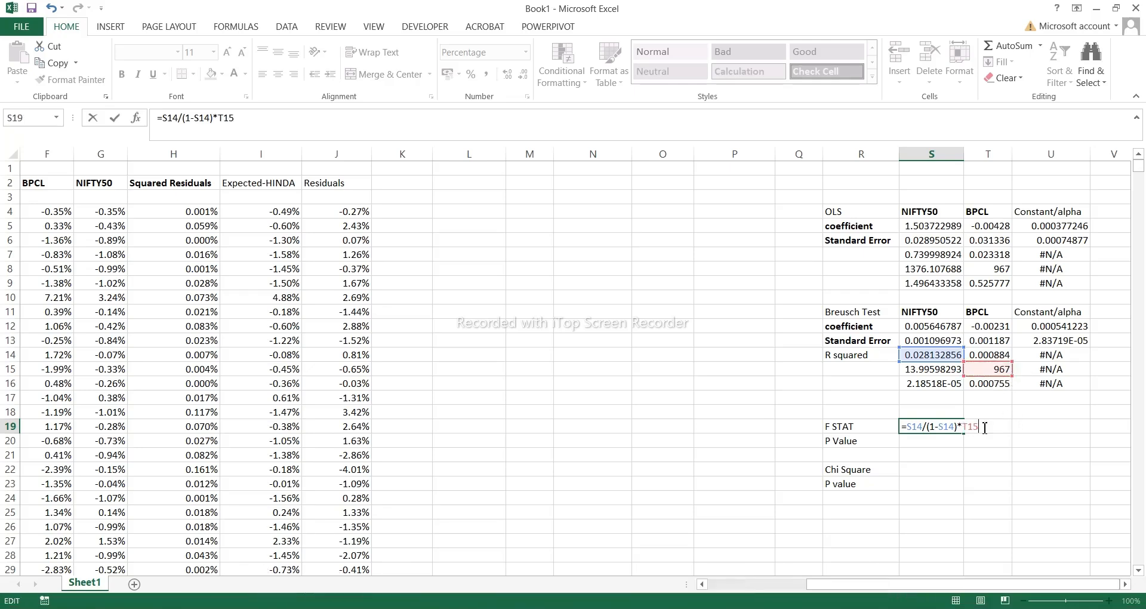
text(/2)
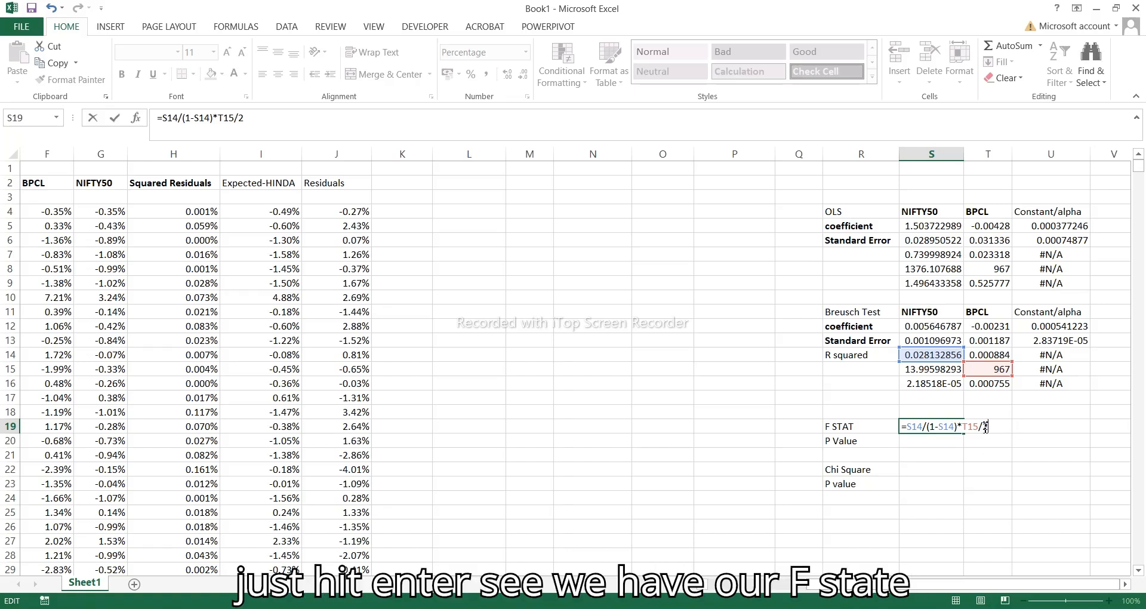
key(Return)
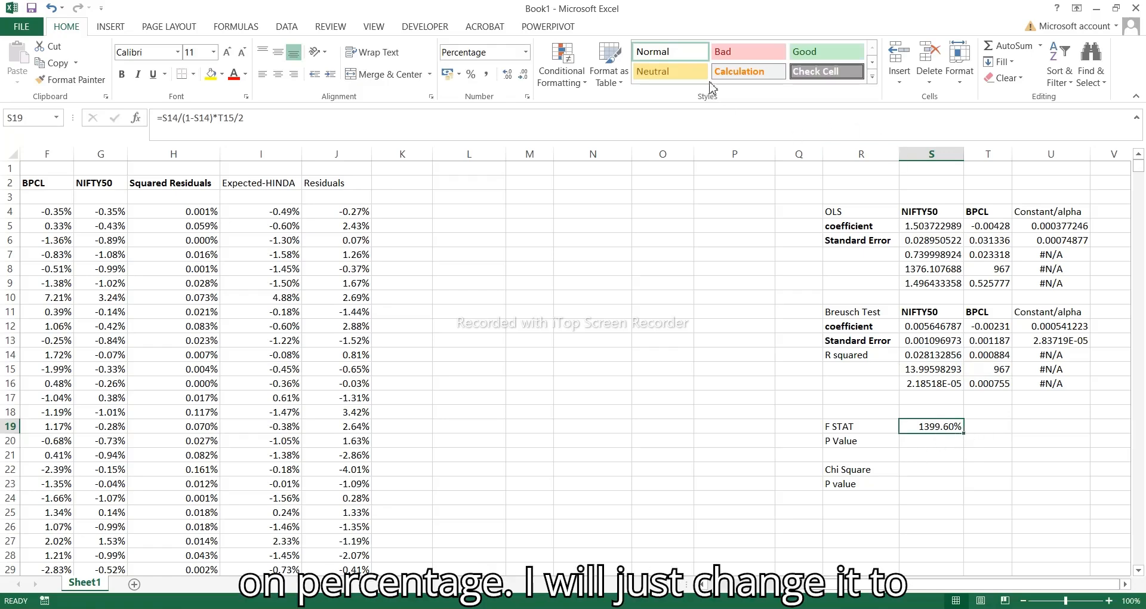
click(525, 52)
click(490, 72)
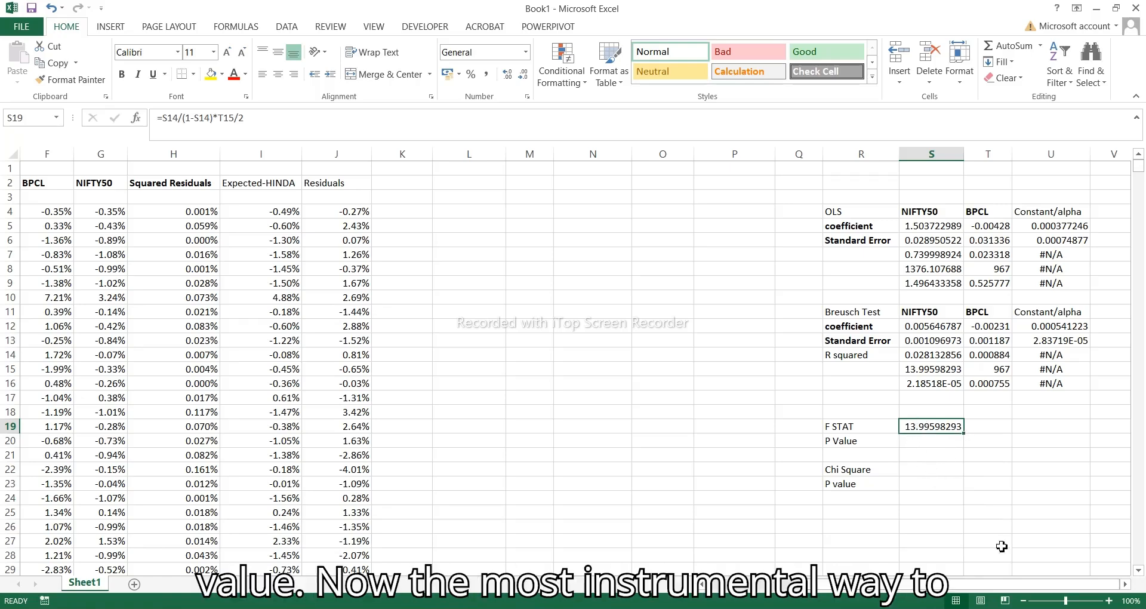
Calculate the F statistic's P Value in S20 with F.DIST.RT, using S19 as x, 2 and T15 as degrees of freedom
double_click(918, 443)
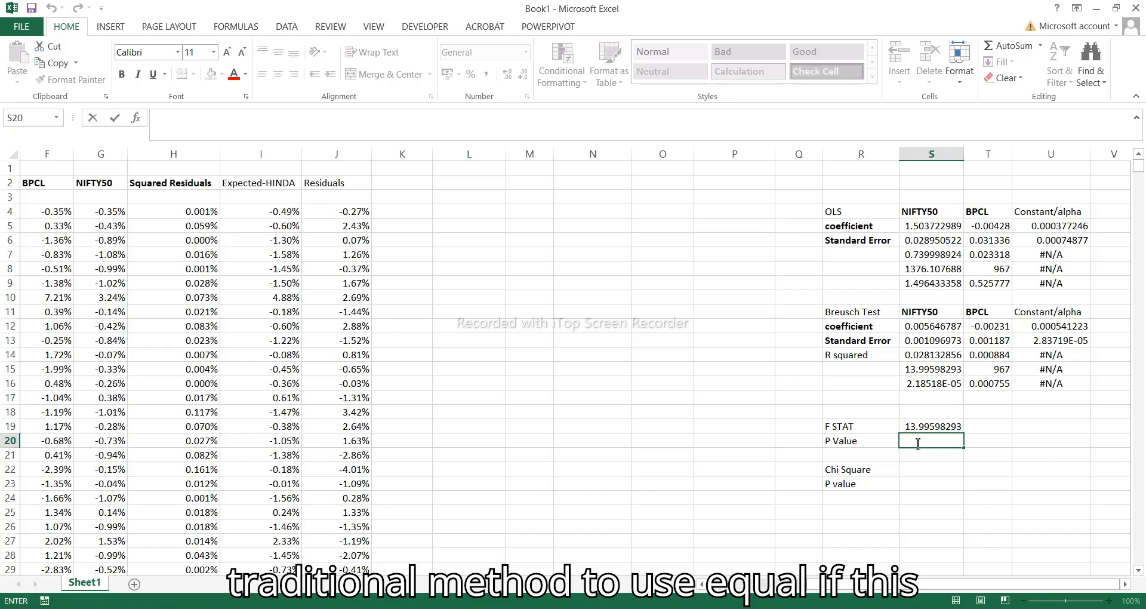
text(=)
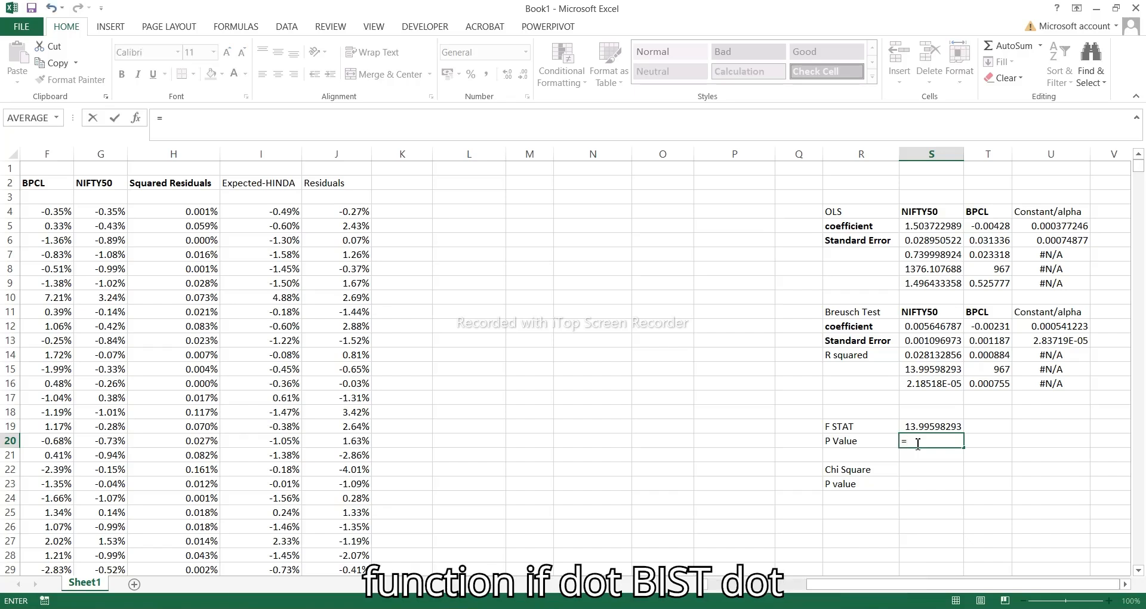
text(F.DIST)
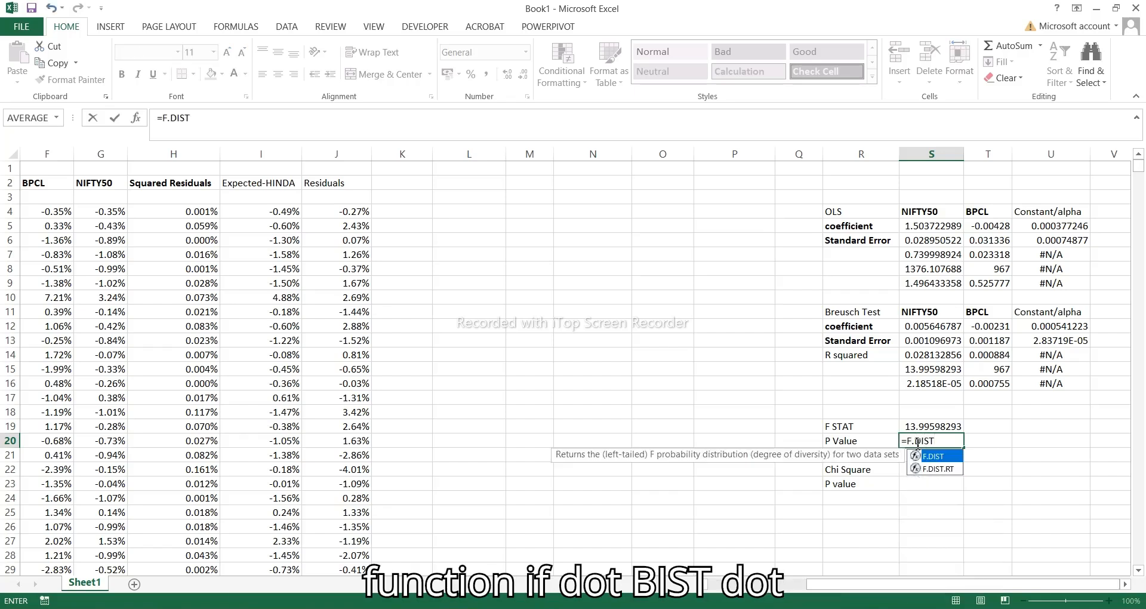
text(.RT()
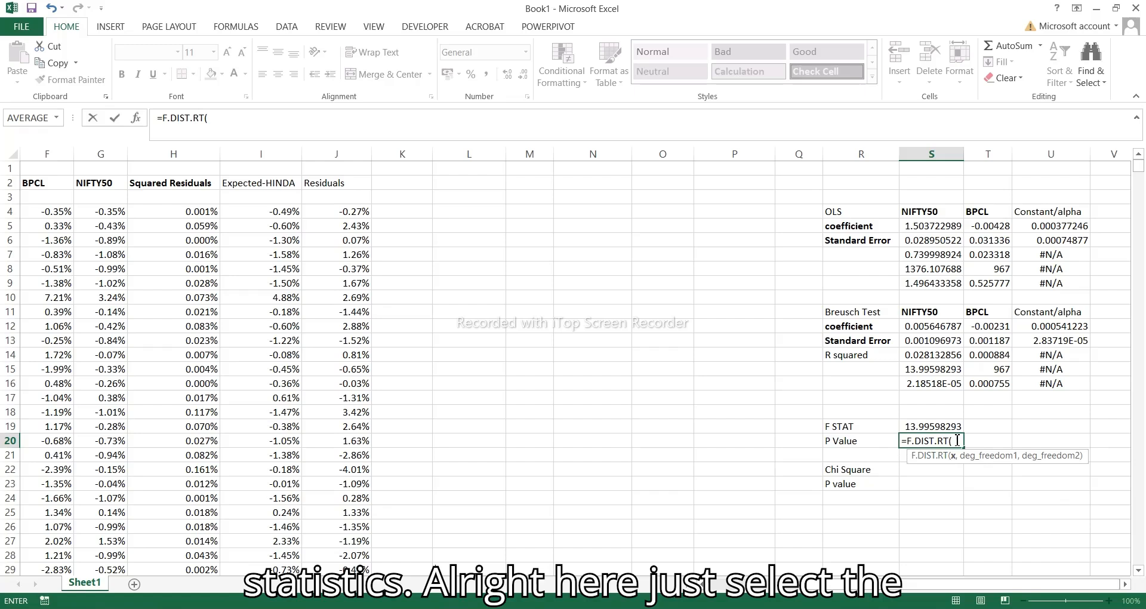
click(933, 426)
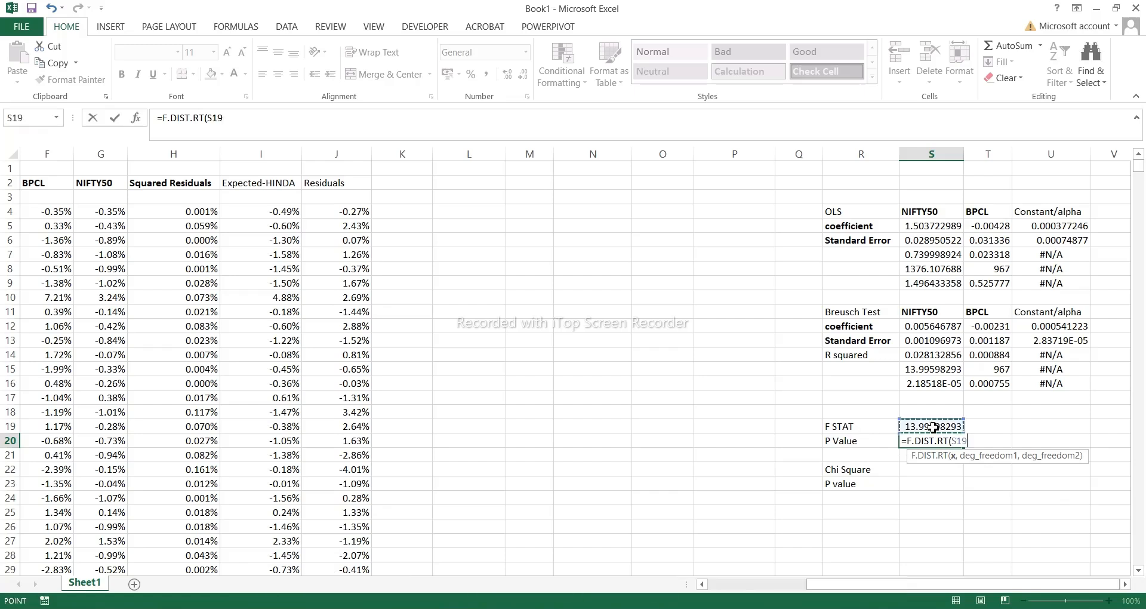
text(,)
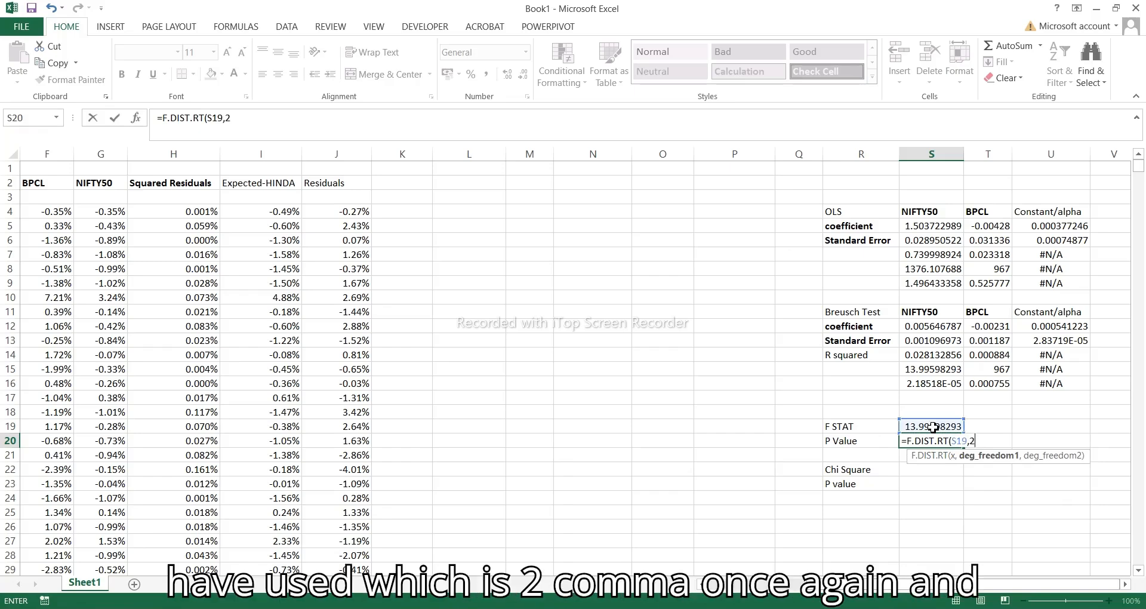
text(2,)
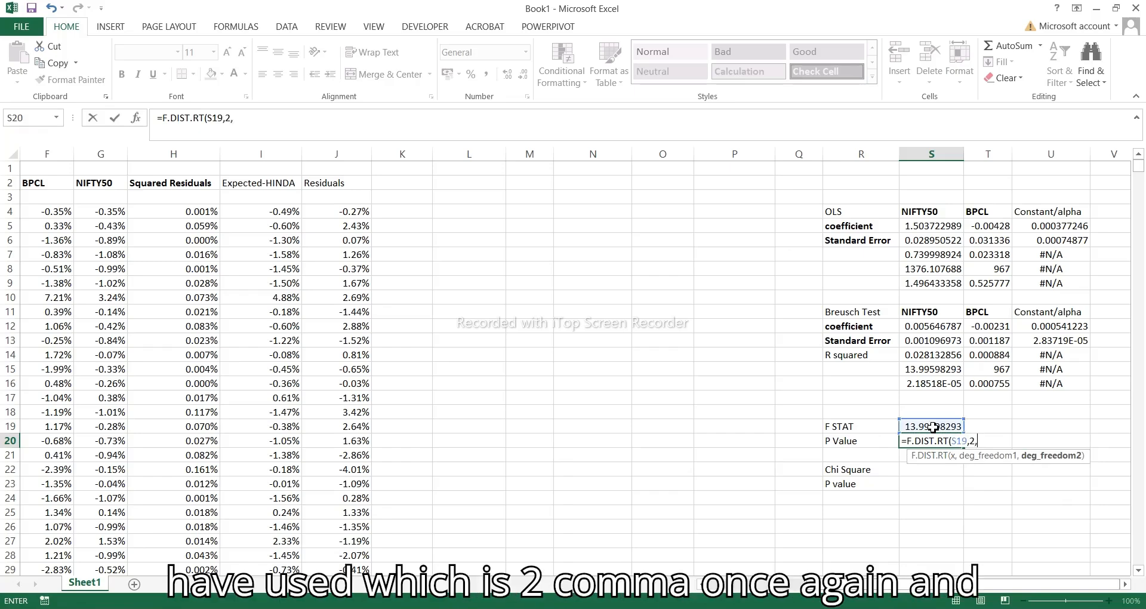
click(991, 370)
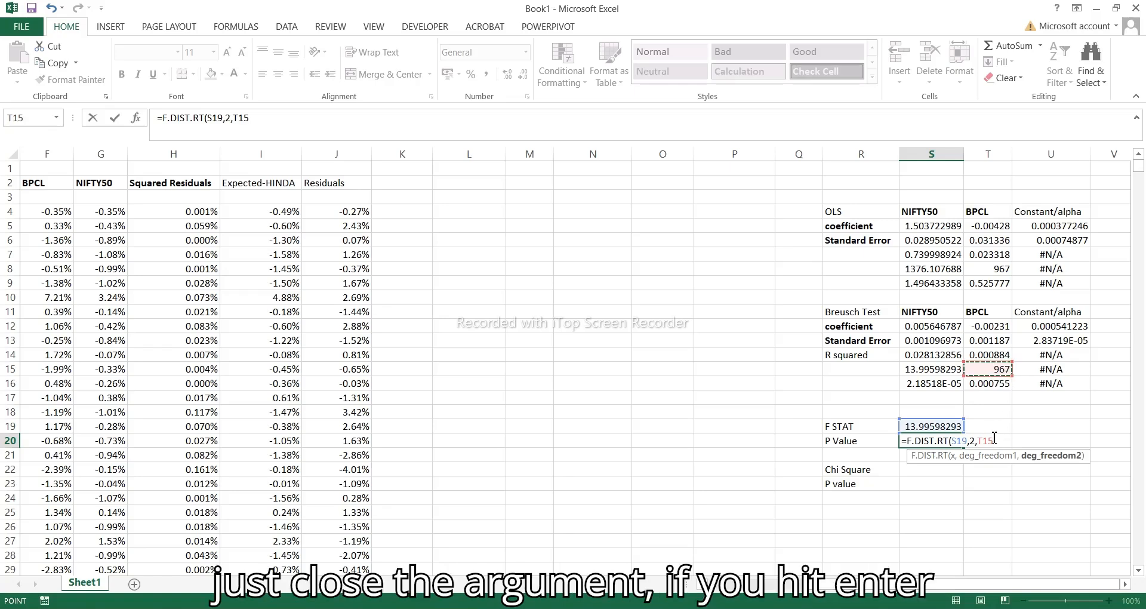
key(Return)
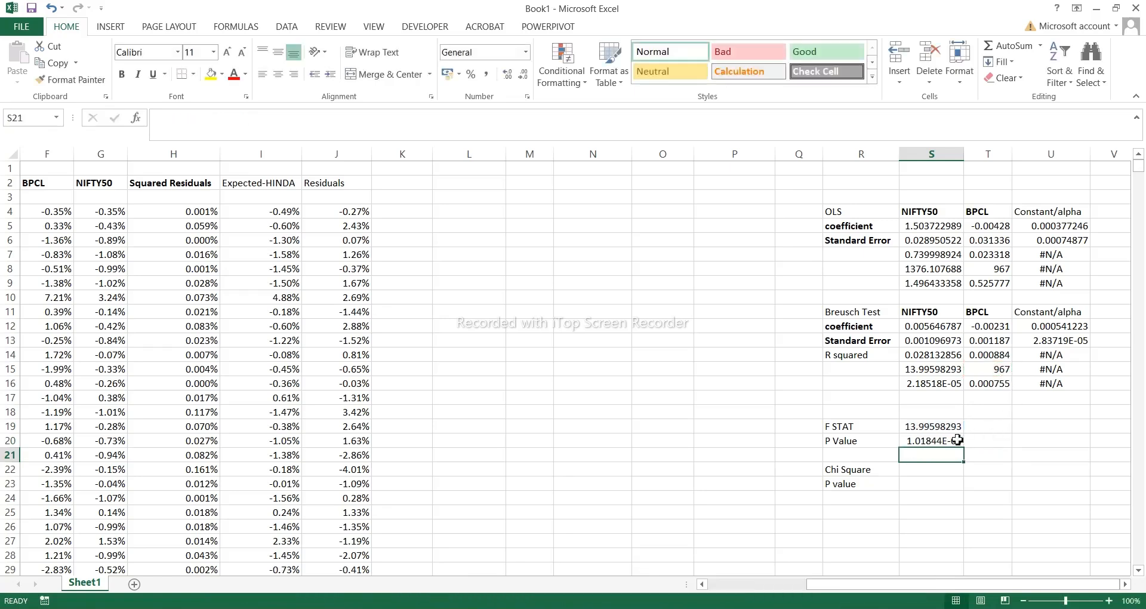
Format the P Value in S20 as a percentage with five decimal places
click(950, 440)
click(526, 51)
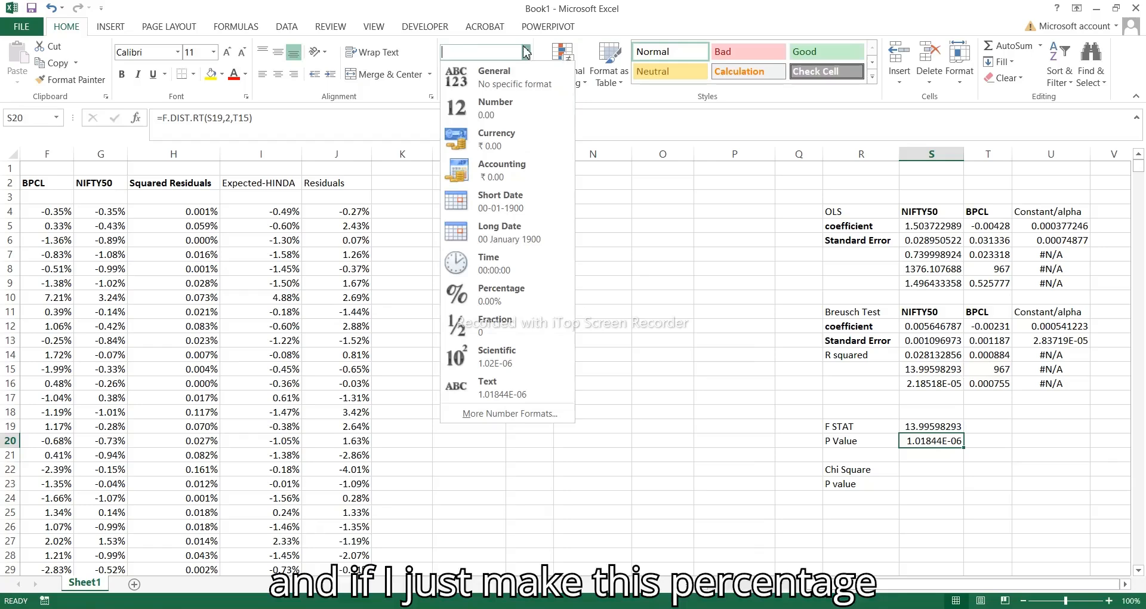
click(486, 294)
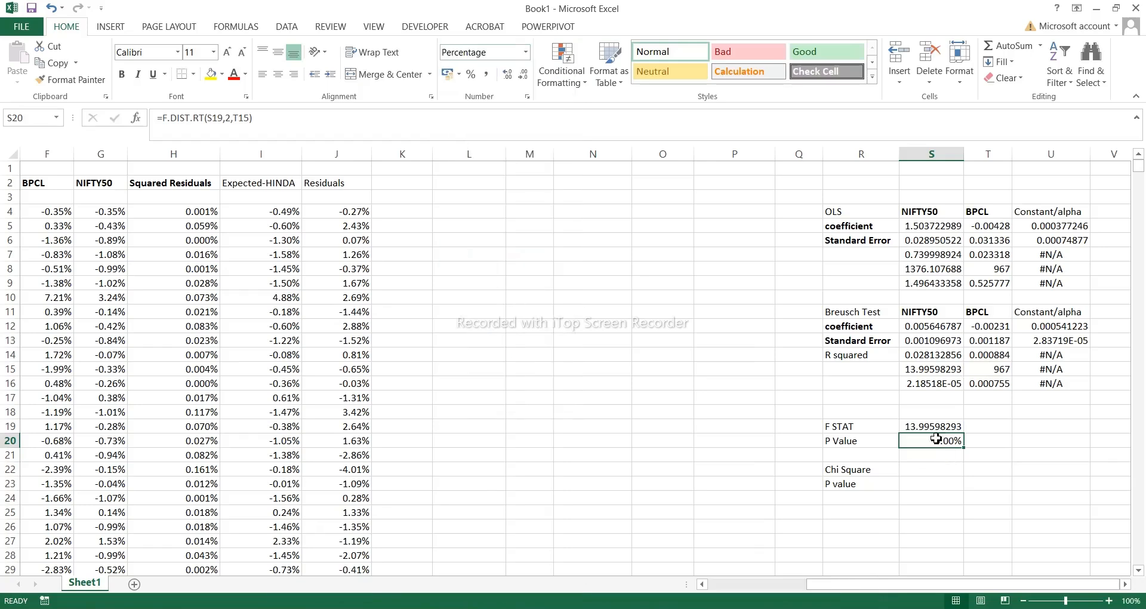
click(508, 74)
click(507, 74)
click(508, 74)
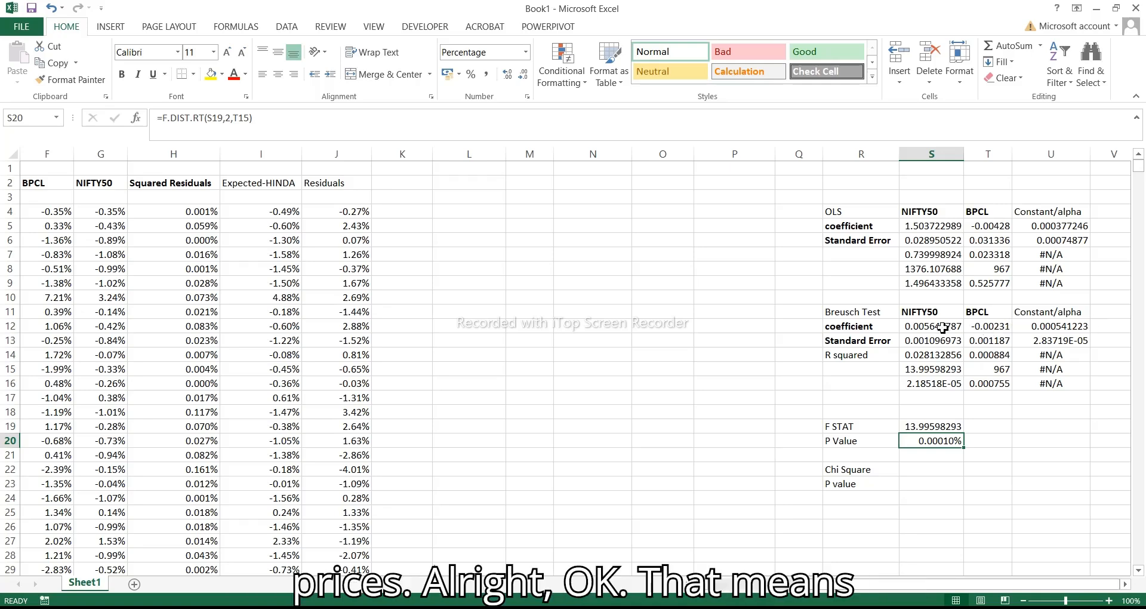
click(931, 469)
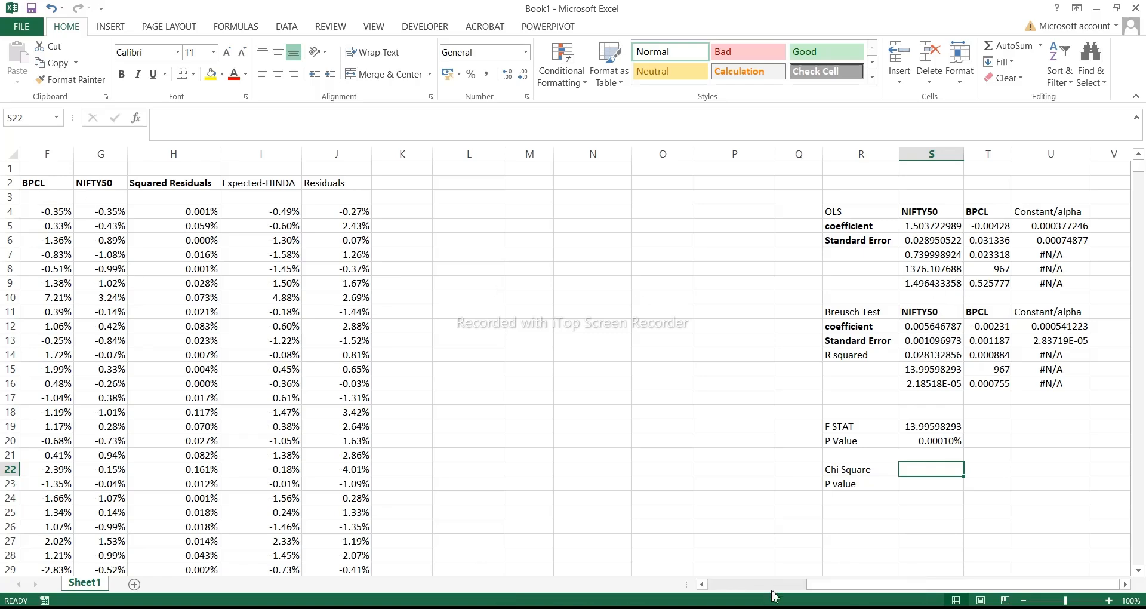
scroll(771, 594, left, 3)
click(134, 184)
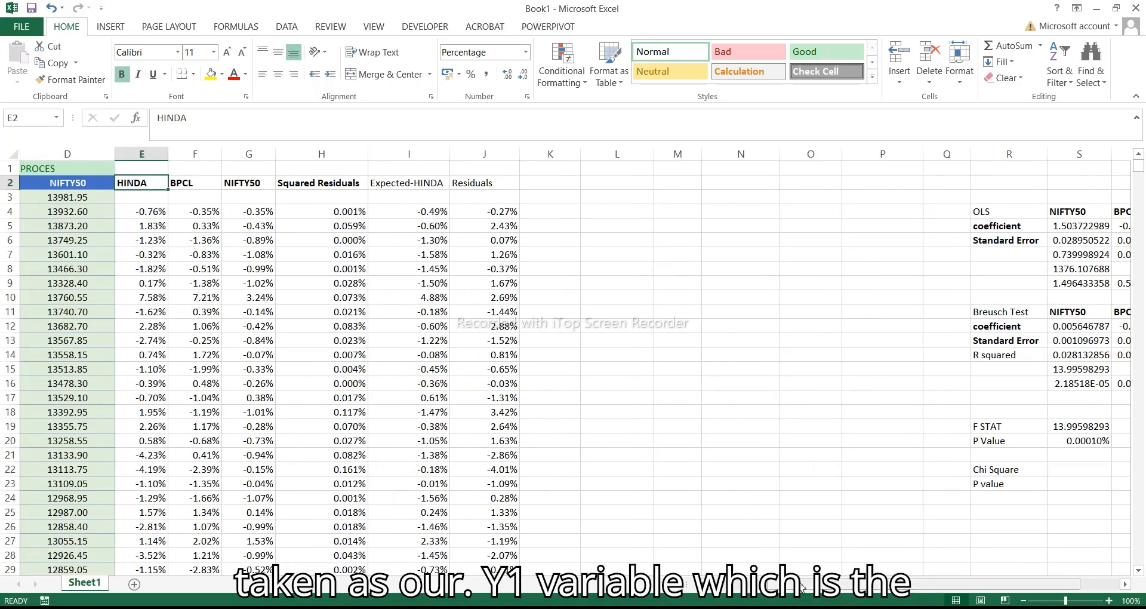
drag(807, 585, 848, 587)
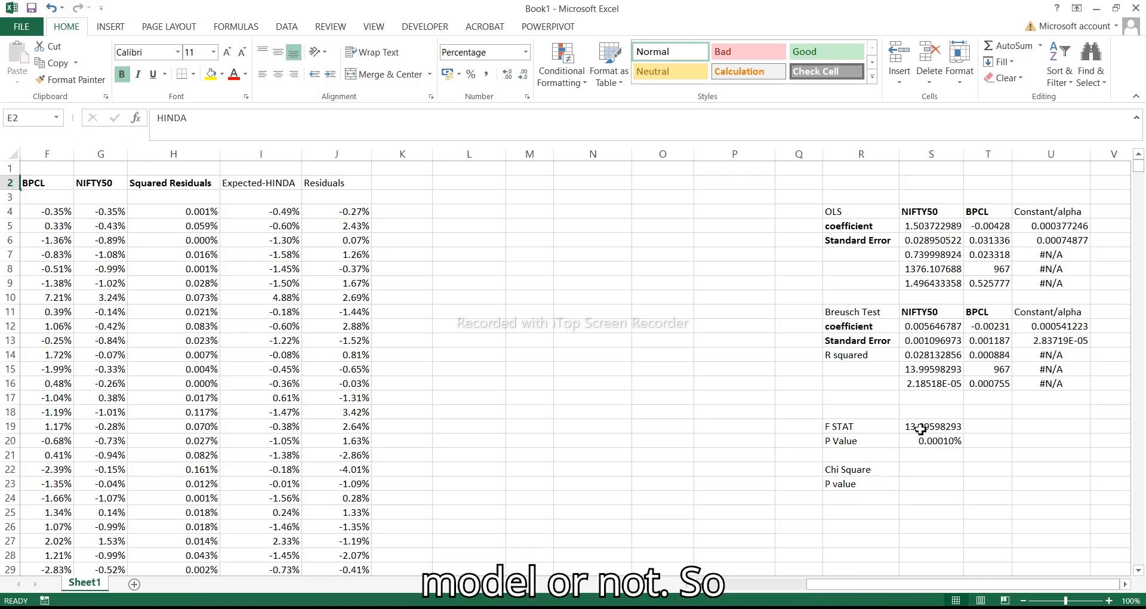
Add the label T STAT in R17 directly below the Breusch Test regression output
double_click(925, 398)
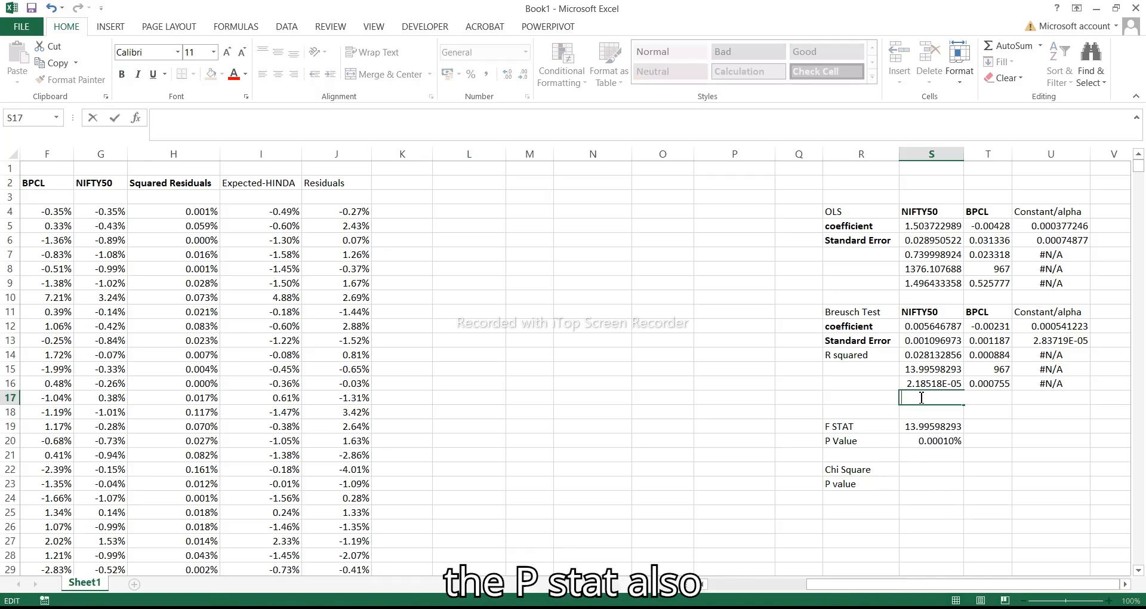
click(855, 399)
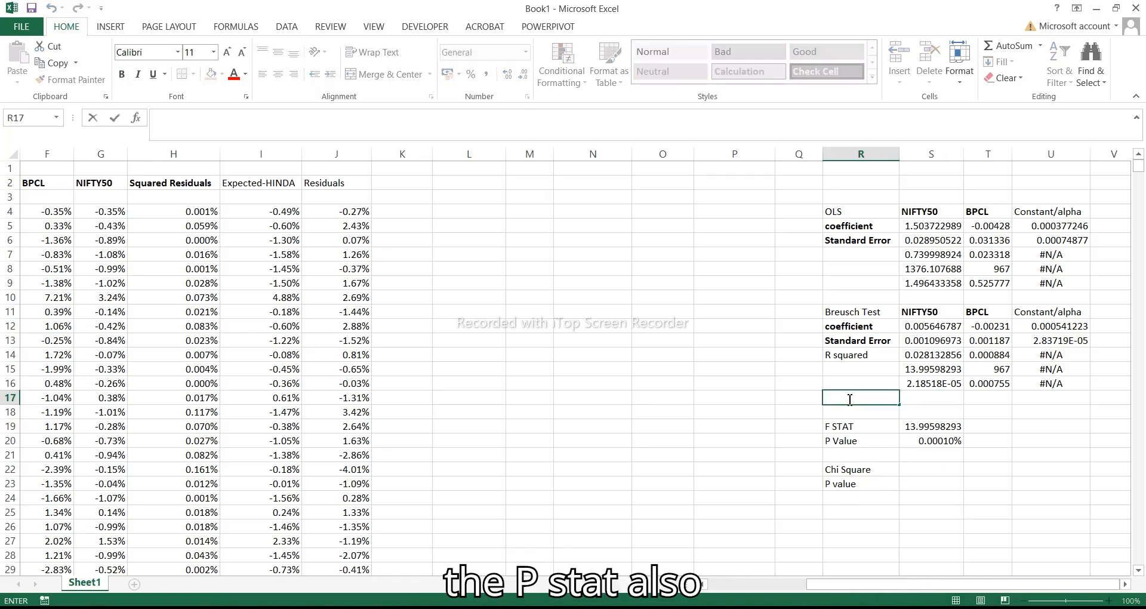
text(T STAT)
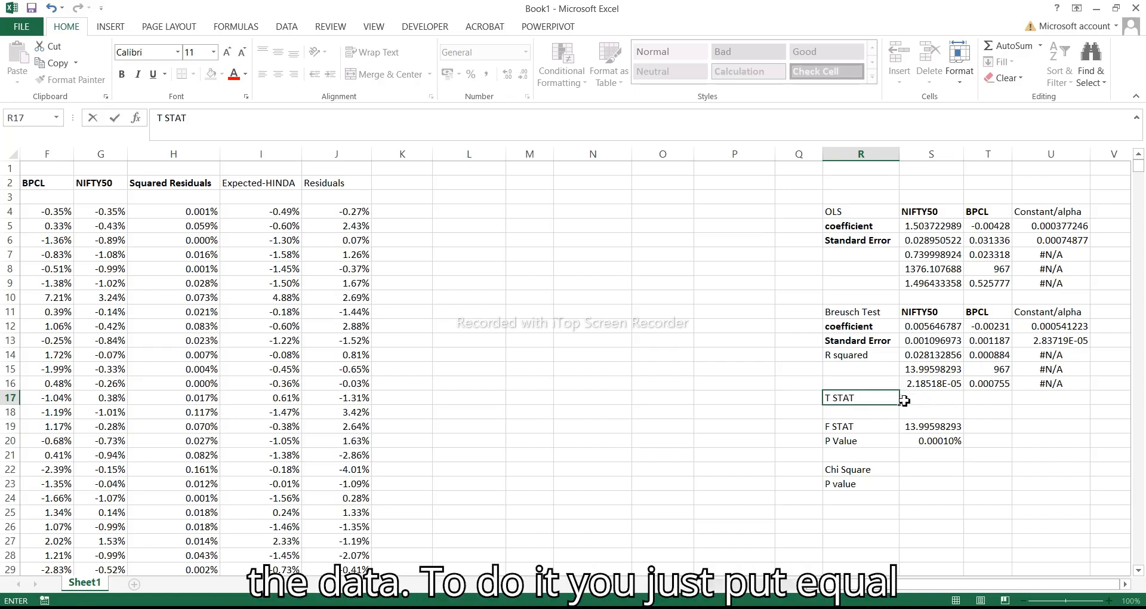
Calculate the T STAT in S17 as coefficient S12 divided by standard error S13, and fill the formula across to U17
click(904, 401)
text(=)
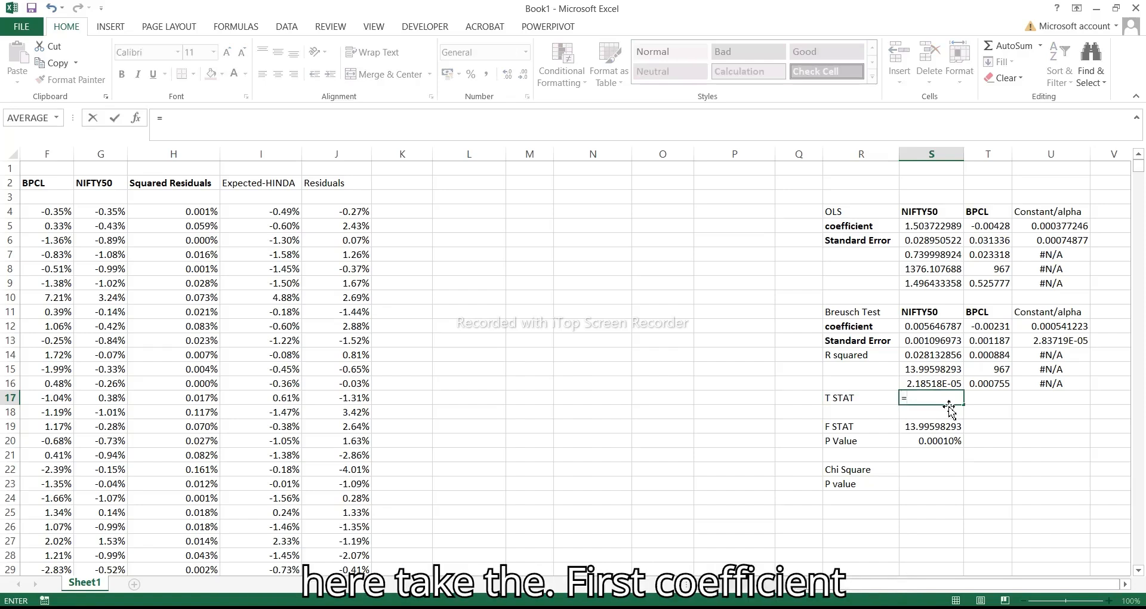
click(949, 327)
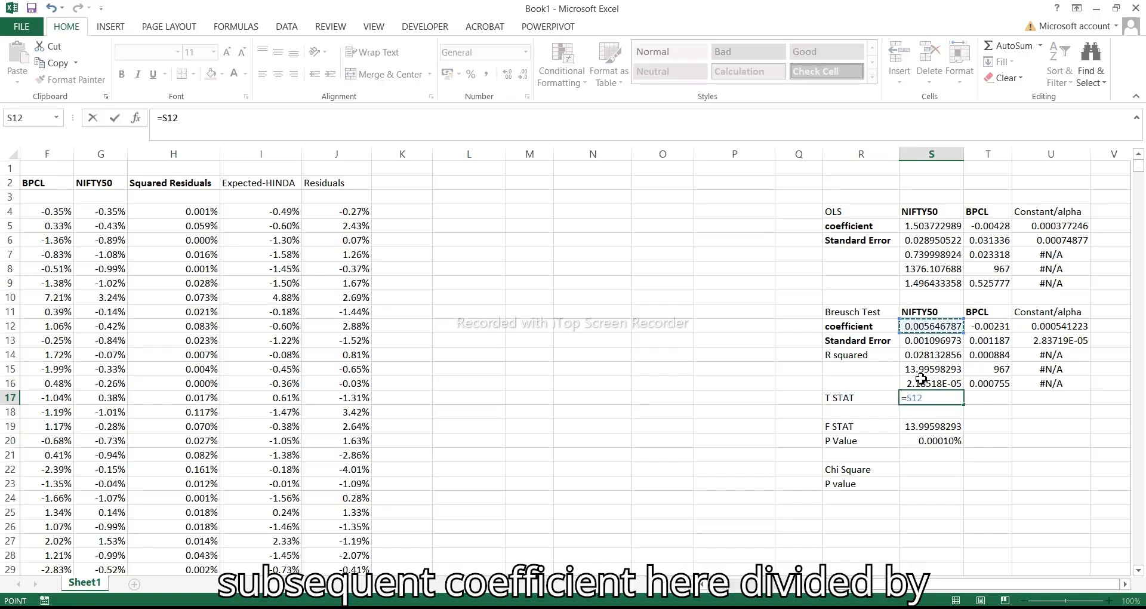
text(/)
click(938, 342)
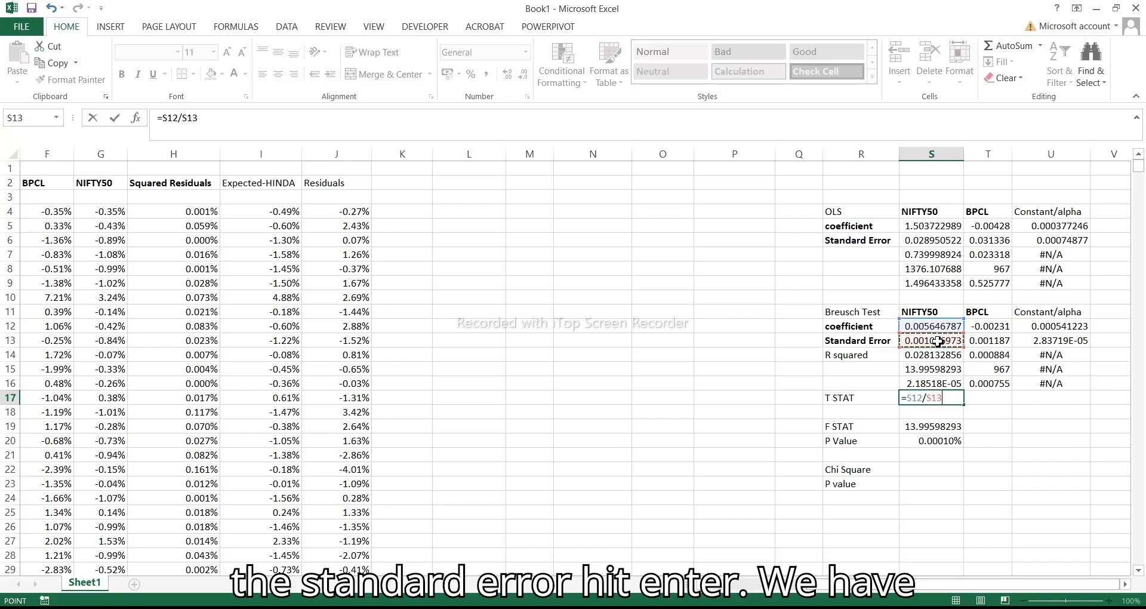
key(Return)
click(949, 396)
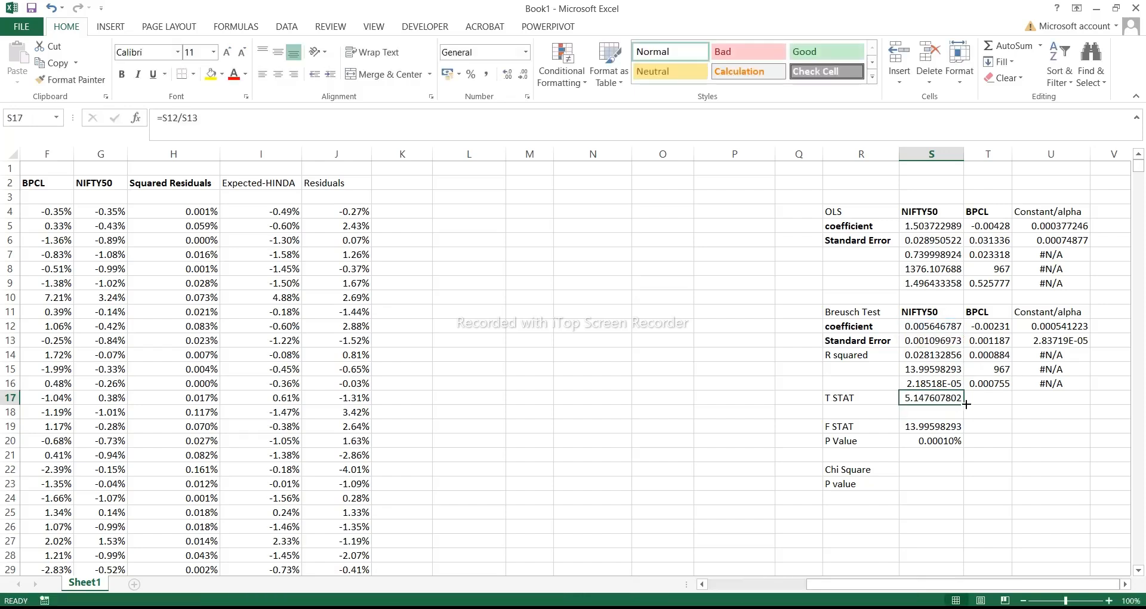
drag(964, 405, 1083, 404)
Add the label P value in R18 directly below T STAT
double_click(862, 413)
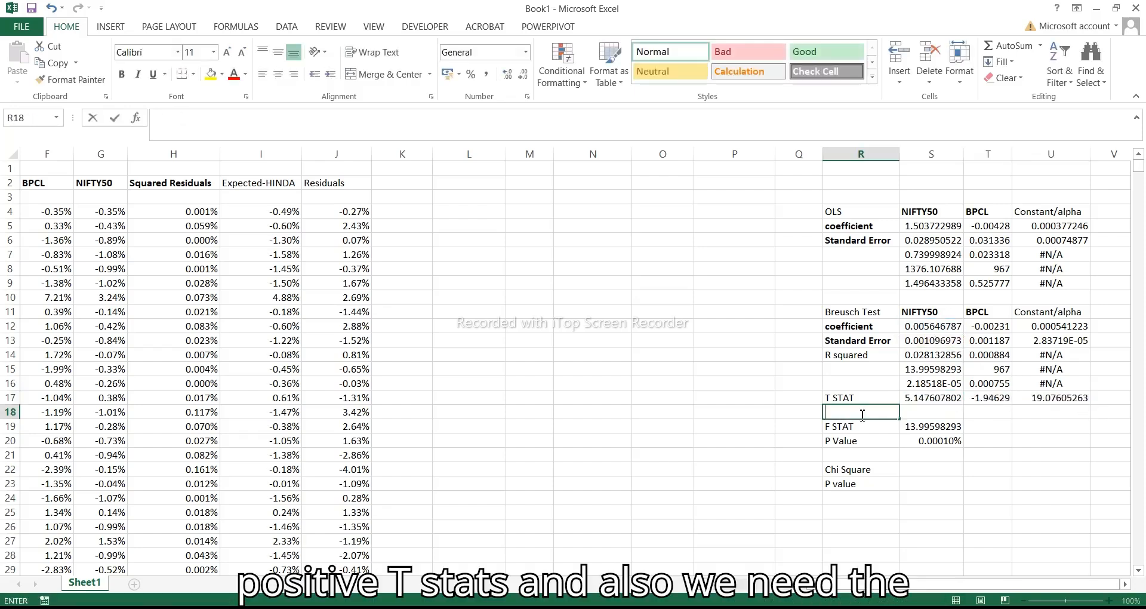
text(P value)
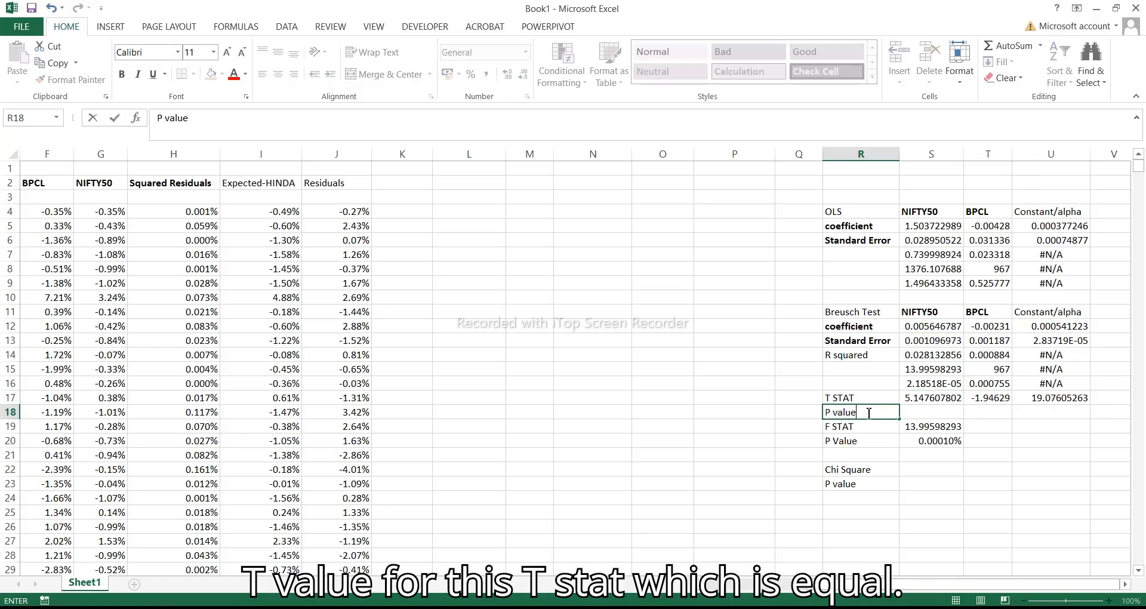
key(Tab)
Calculate the T STAT's P value in S18 with T.DIST.2T, using the absolute value of S17 and T15 as degrees of freedom
double_click(931, 412)
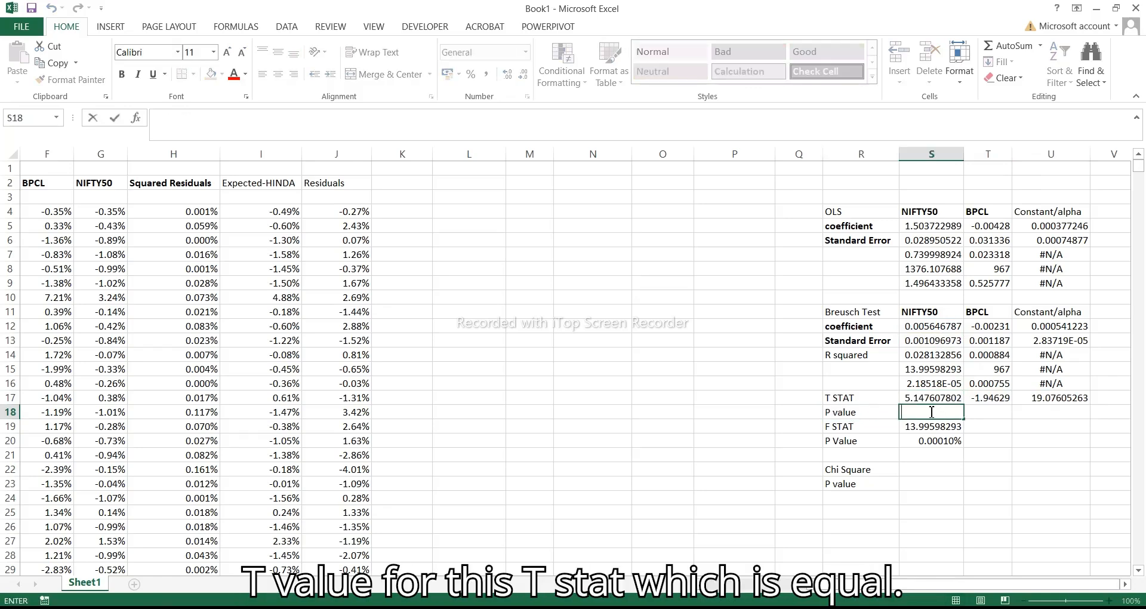
text(=T)
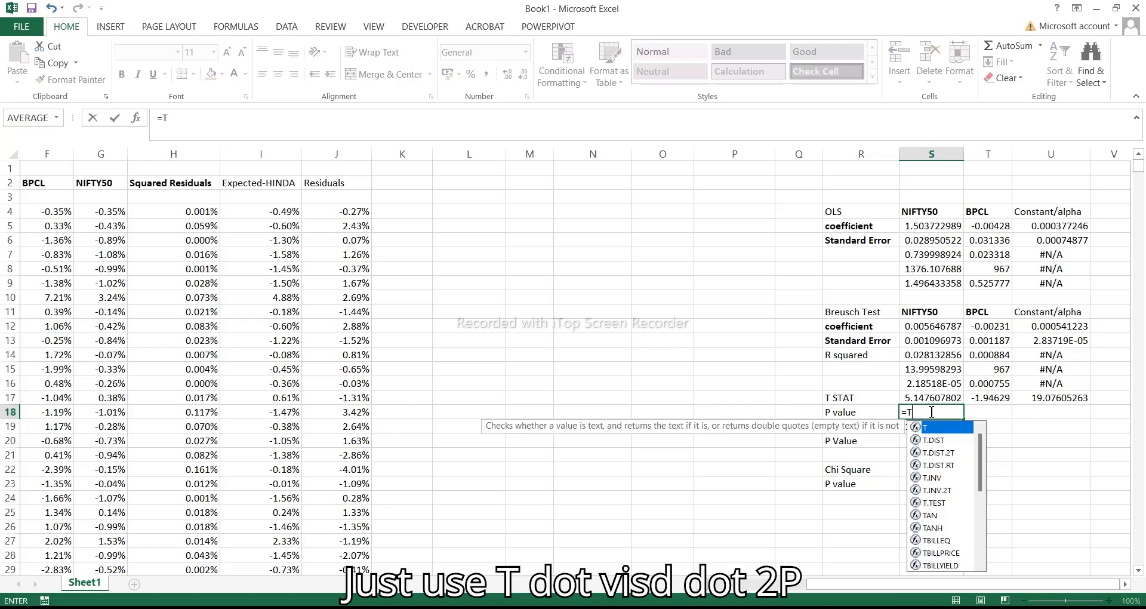
text(.DIST.2T()
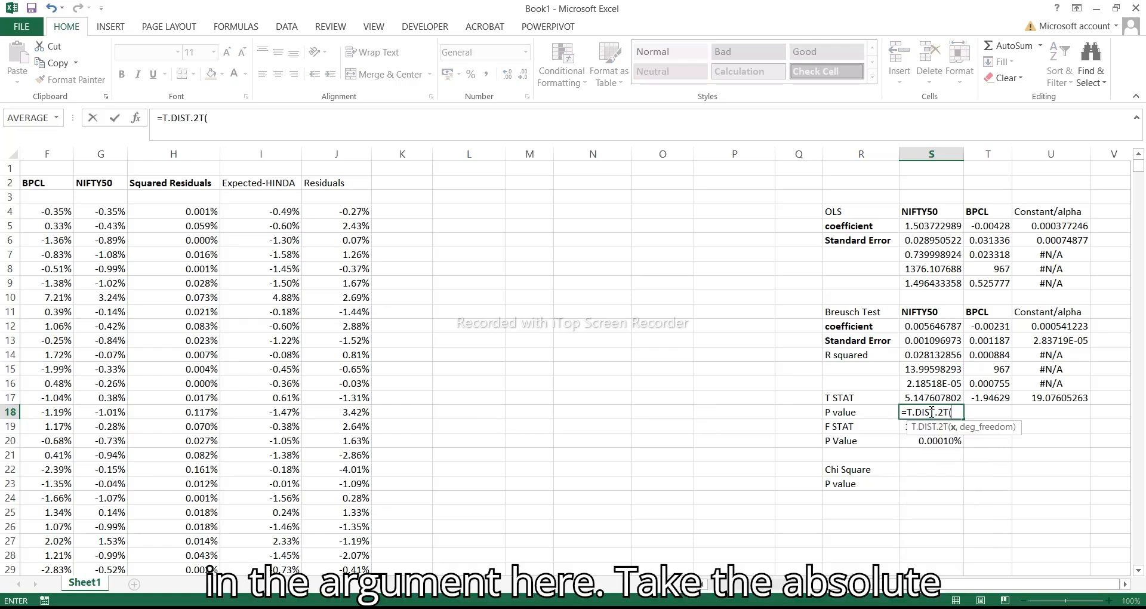
text(abs)
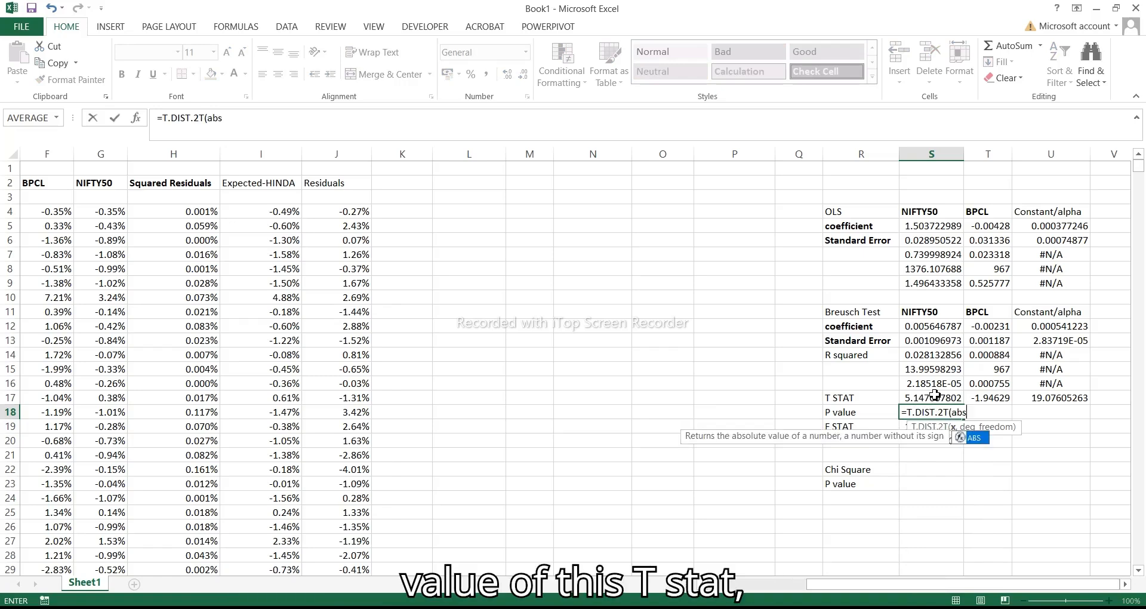
text(()
click(934, 399)
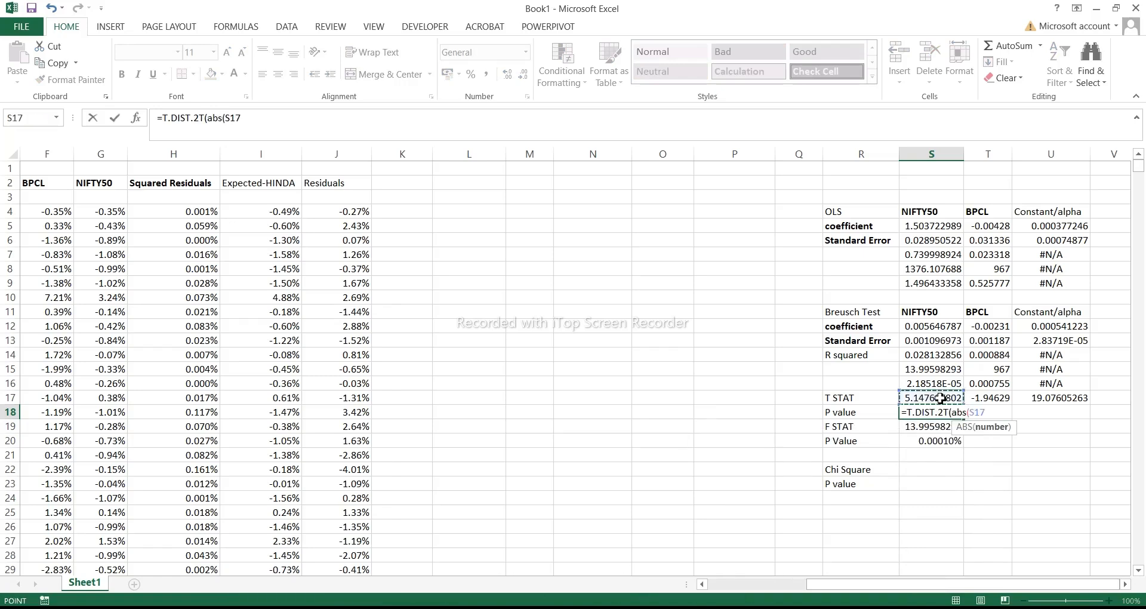
text(),)
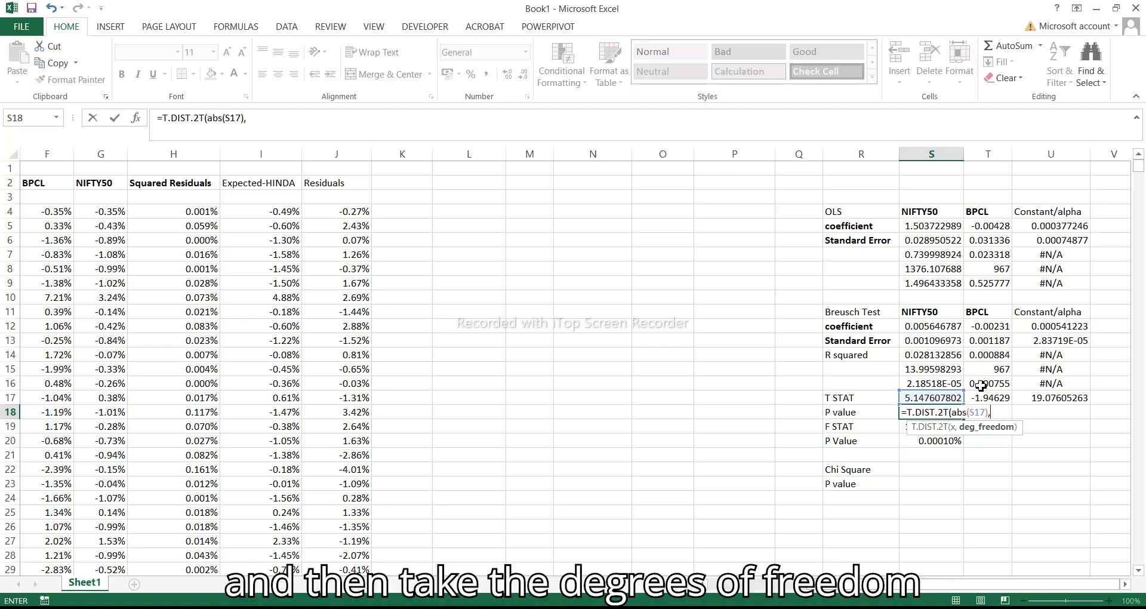
click(1004, 372)
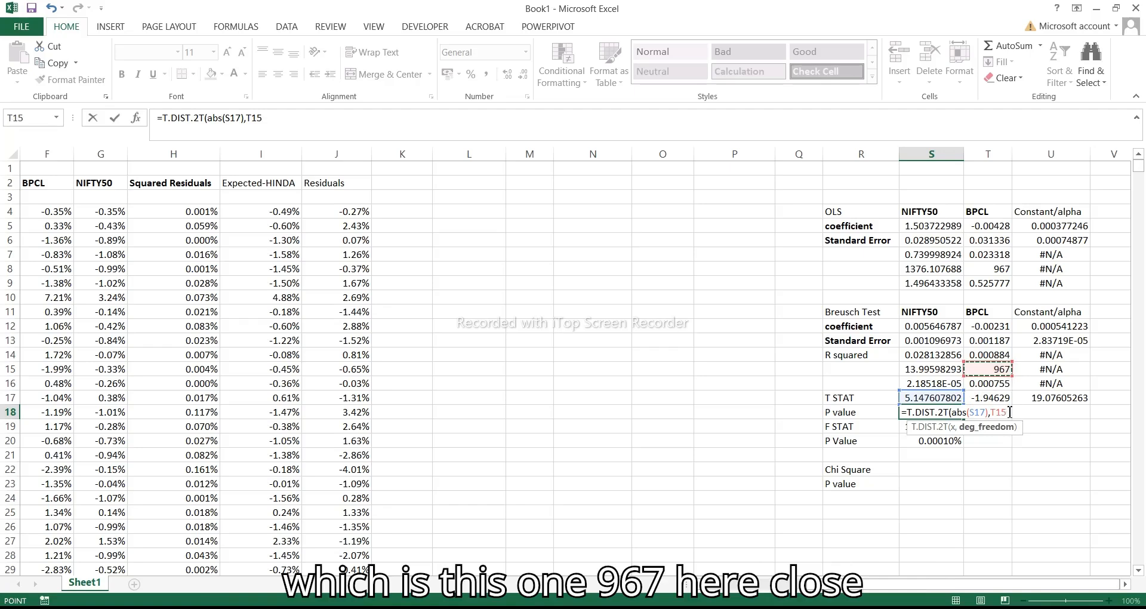
key(Return)
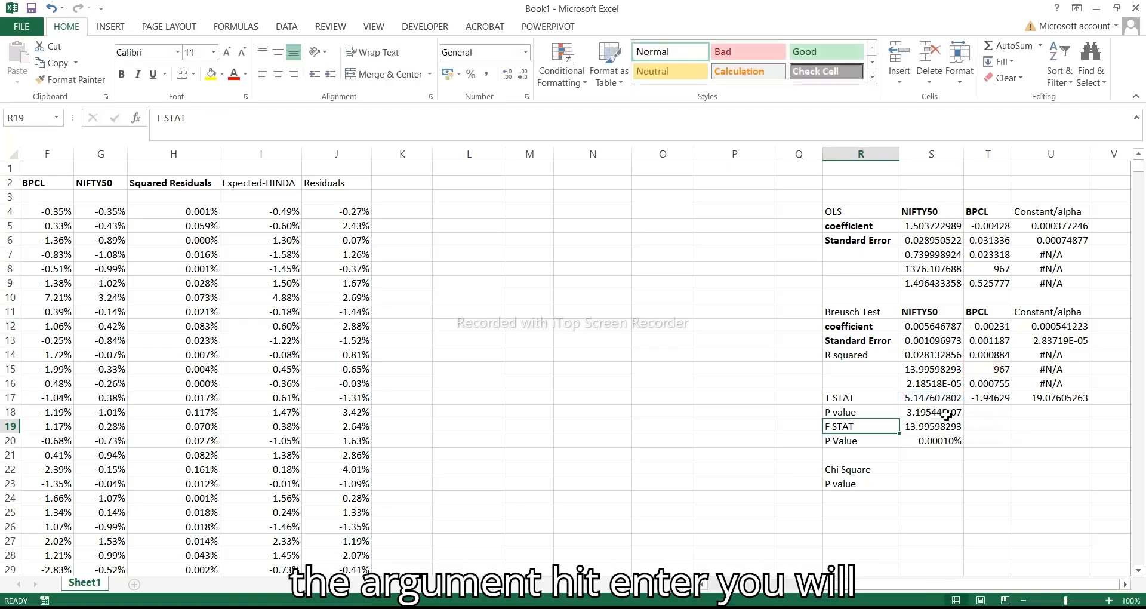
Fill the P value formula from S18 across to U18 and format the cells as percentages with five decimal places
click(947, 413)
drag(964, 419, 1090, 419)
click(526, 52)
click(477, 293)
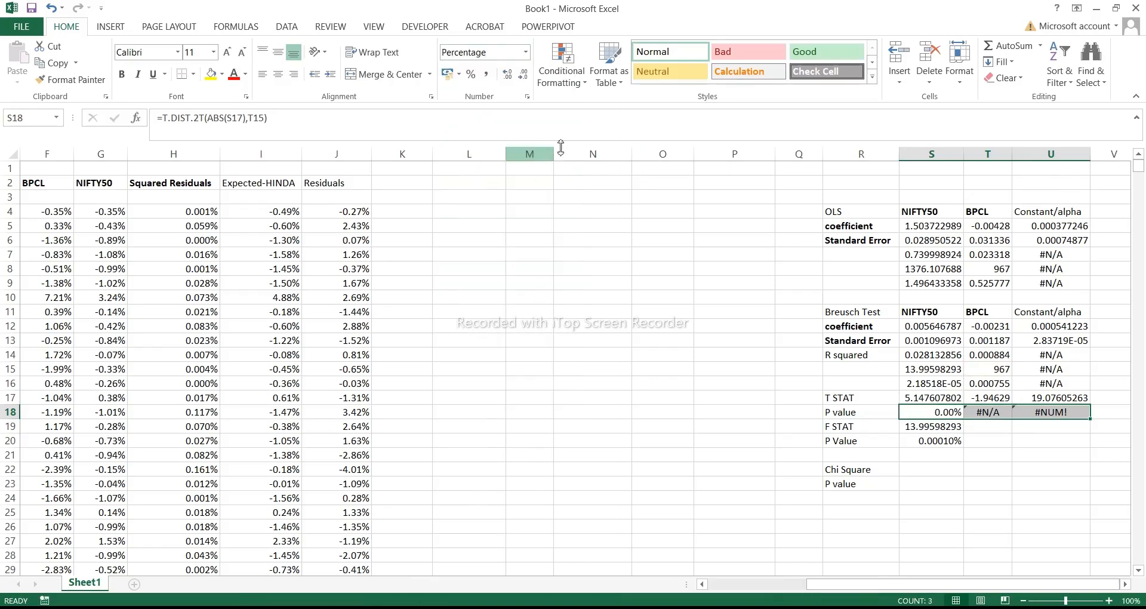
click(509, 76)
click(508, 76)
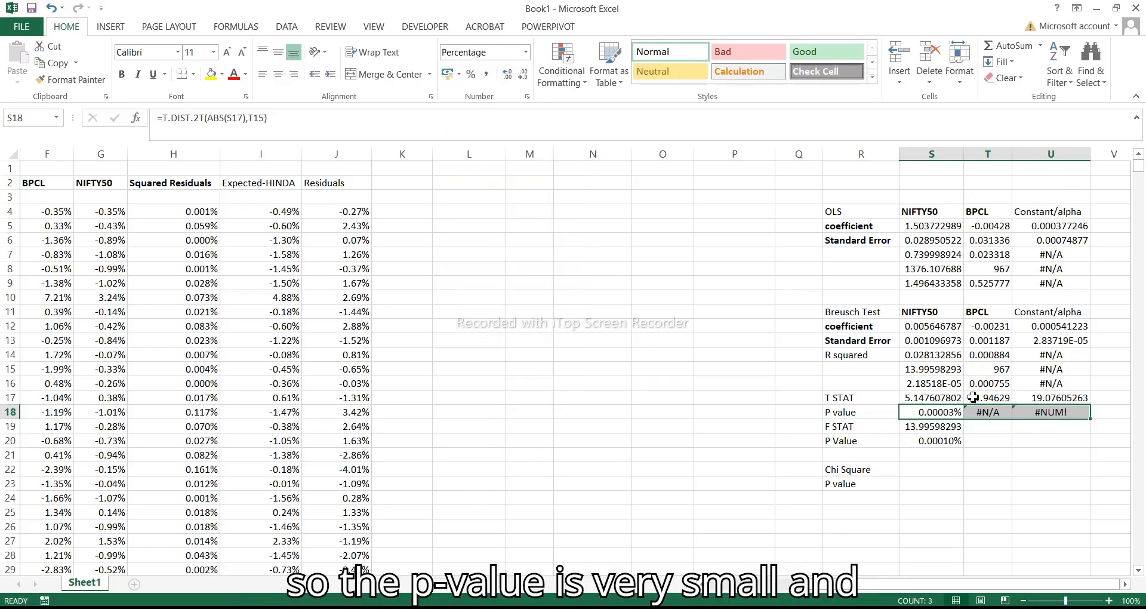
Correct the degrees of freedom reference in BPCL's P value formula in T18 to T15
click(985, 412)
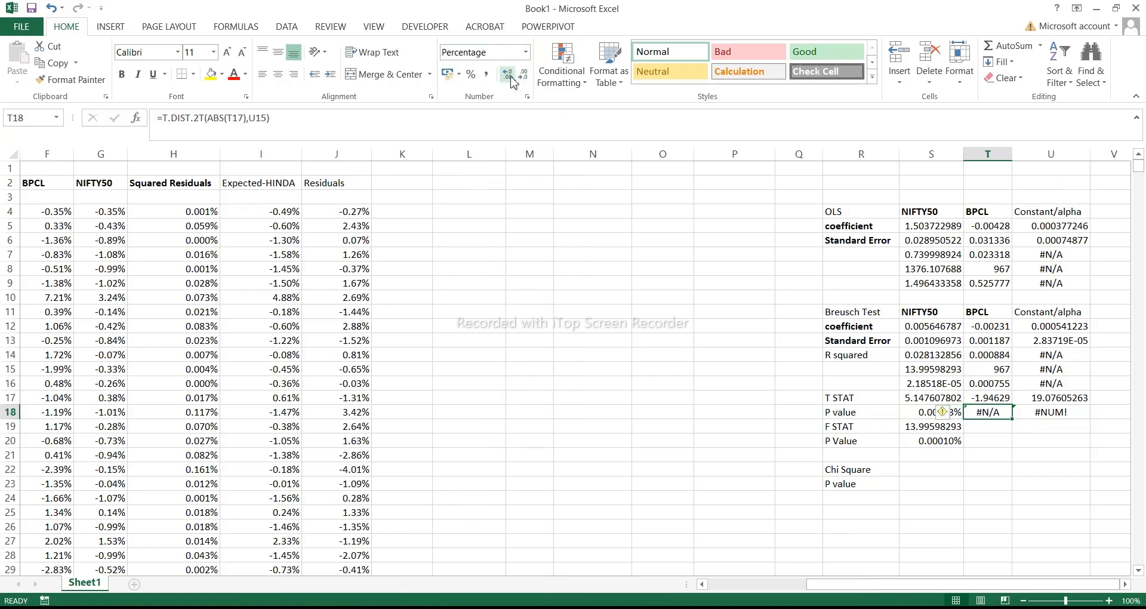
double_click(996, 414)
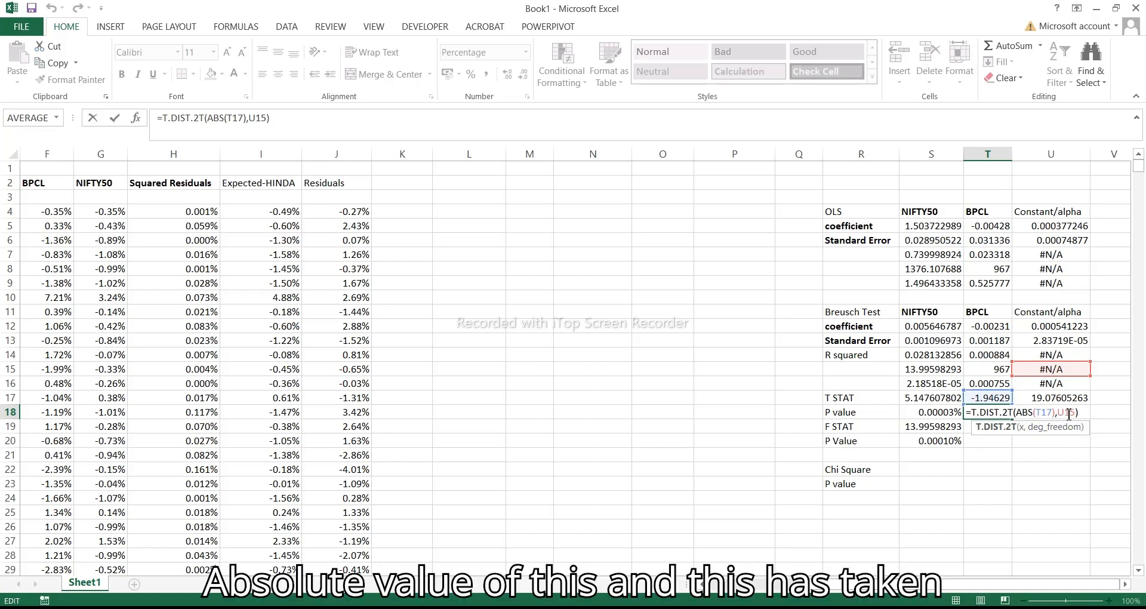
key(shift+Left)
key(shift+Left)
key(shift+Left)
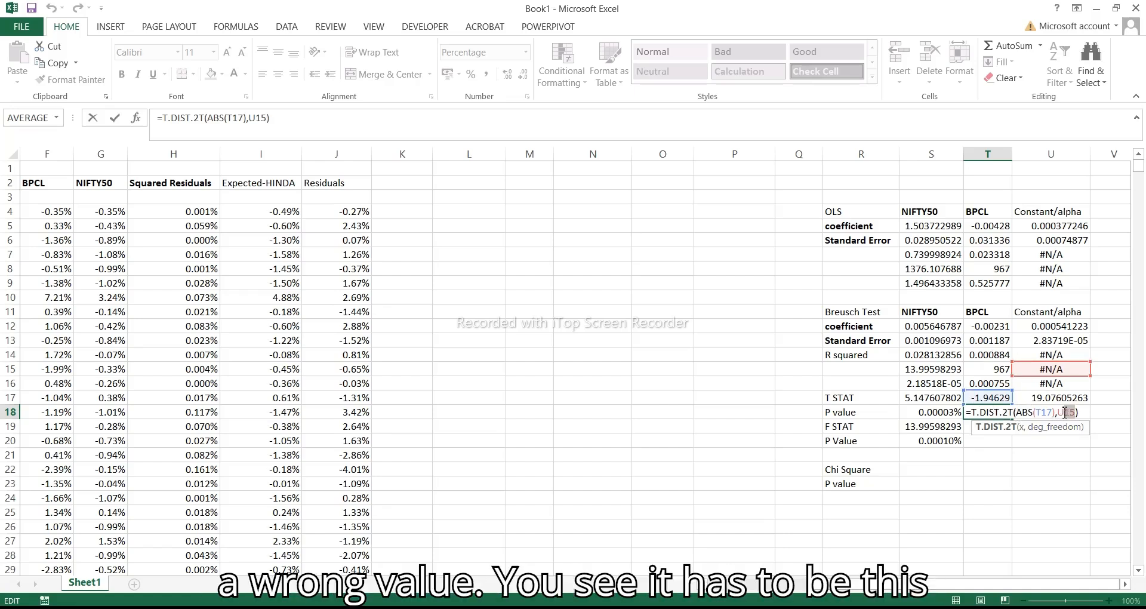
click(992, 369)
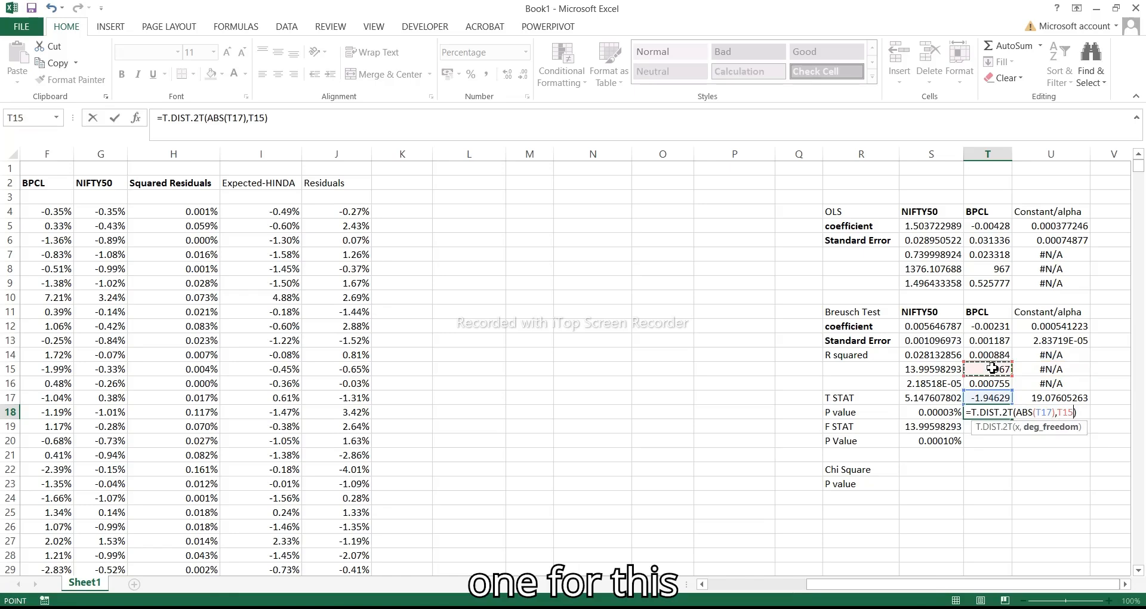
key(Return)
Correct the degrees of freedom reference in the Constant/alpha P value formula in U18 to T15
double_click(1070, 412)
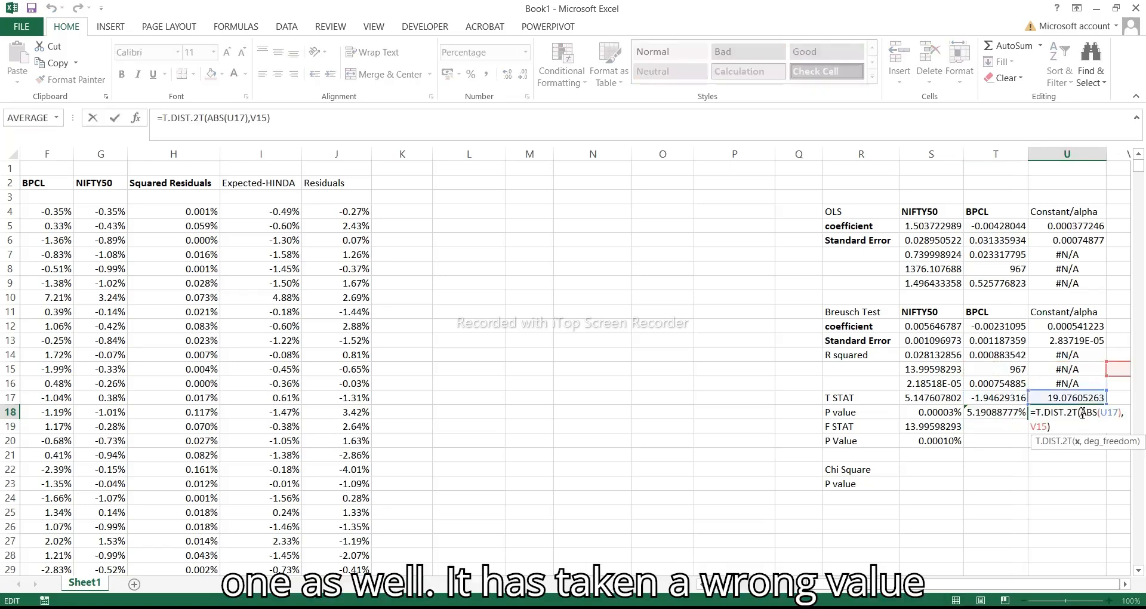
double_click(1042, 427)
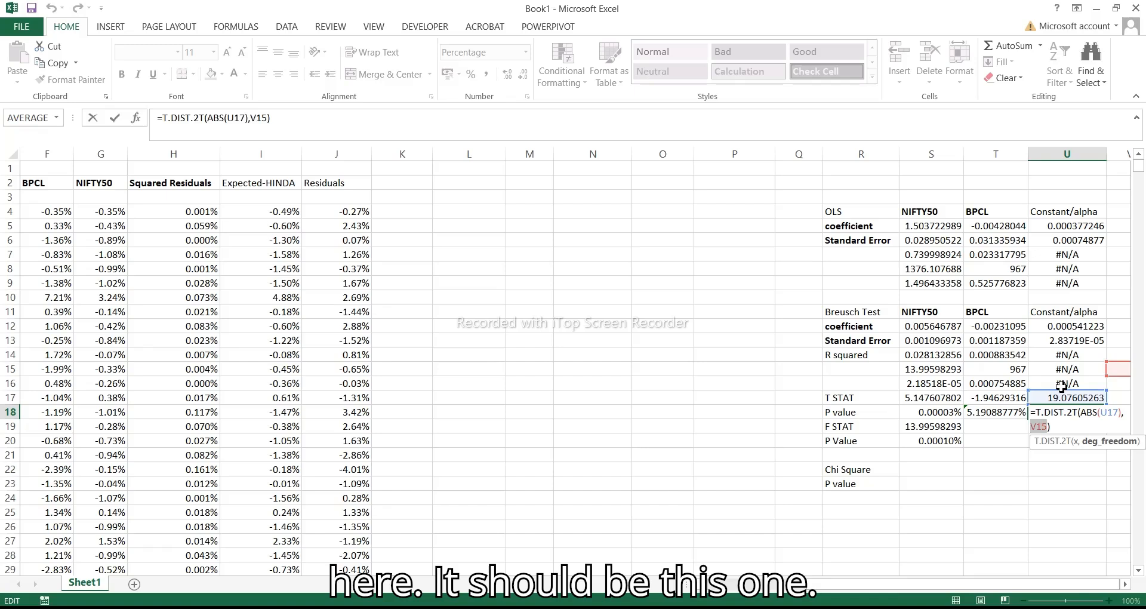
click(1001, 370)
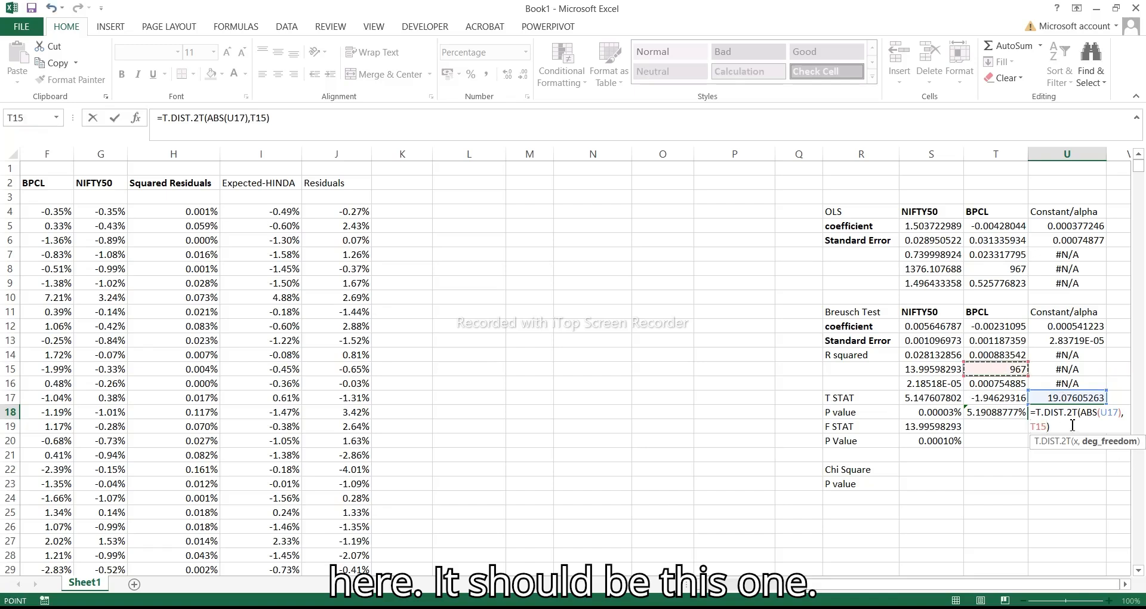
key(Return)
click(1026, 471)
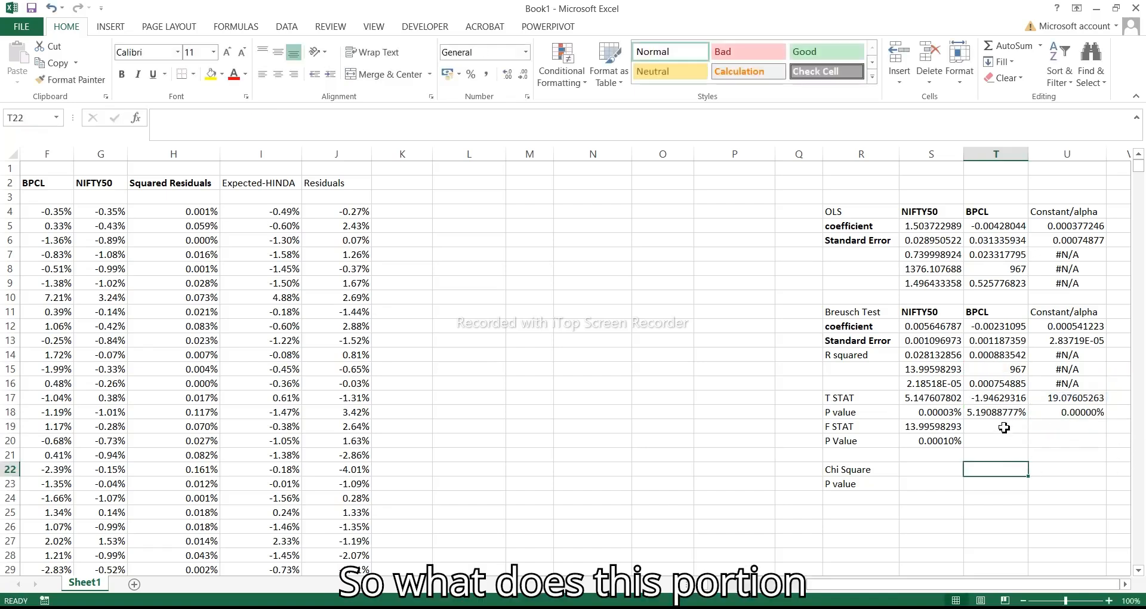
click(926, 467)
Highlight the T STAT and P value rows, R17 to U18, with the Neutral cell style
click(851, 398)
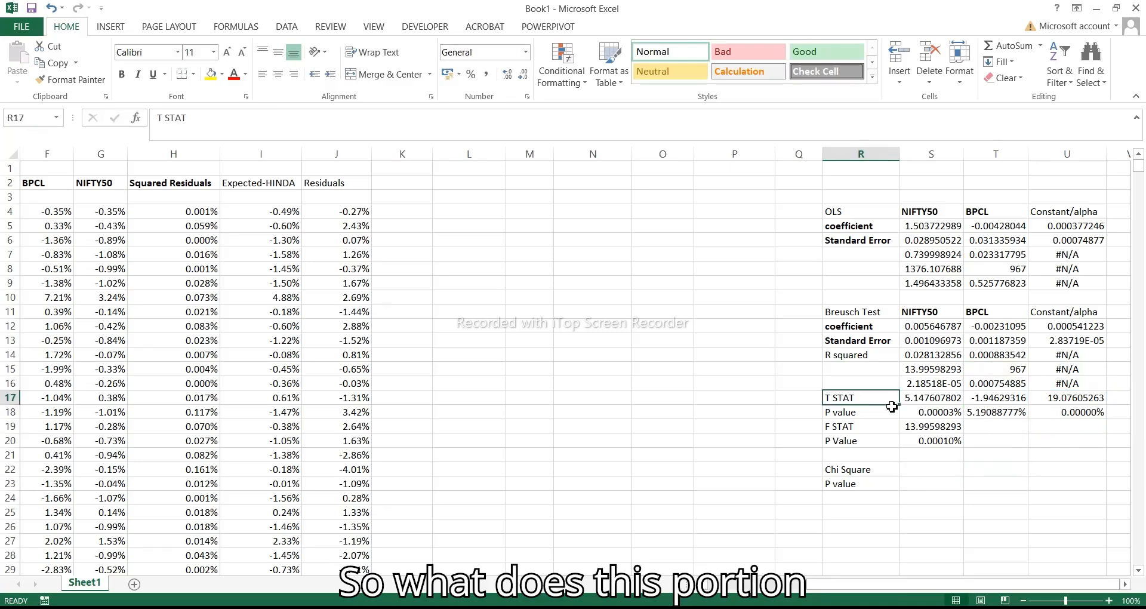
drag(892, 407, 1090, 412)
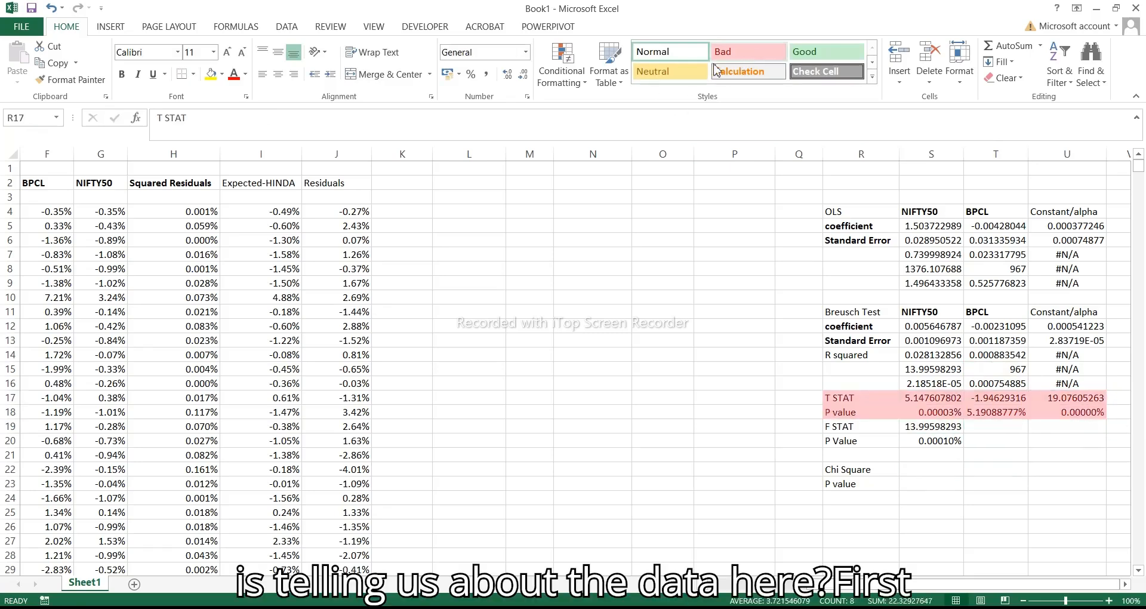
click(668, 72)
click(1033, 496)
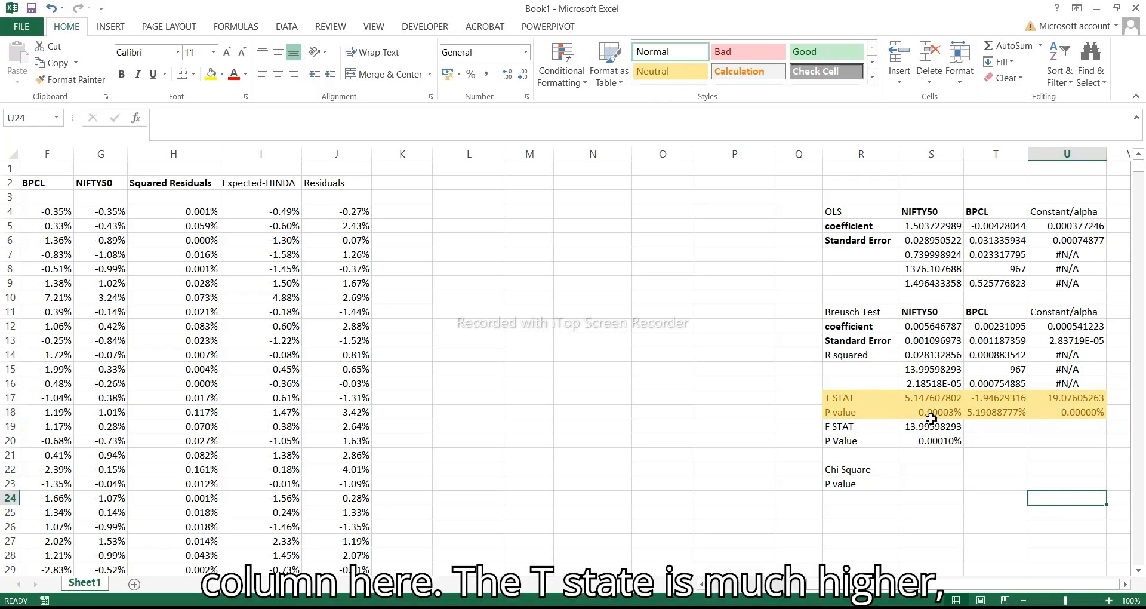
Examine the NIFTY50 and BPCL T STAT and P value results, along with the Squared Residuals, Expected-HINDA and Residuals columns
click(923, 399)
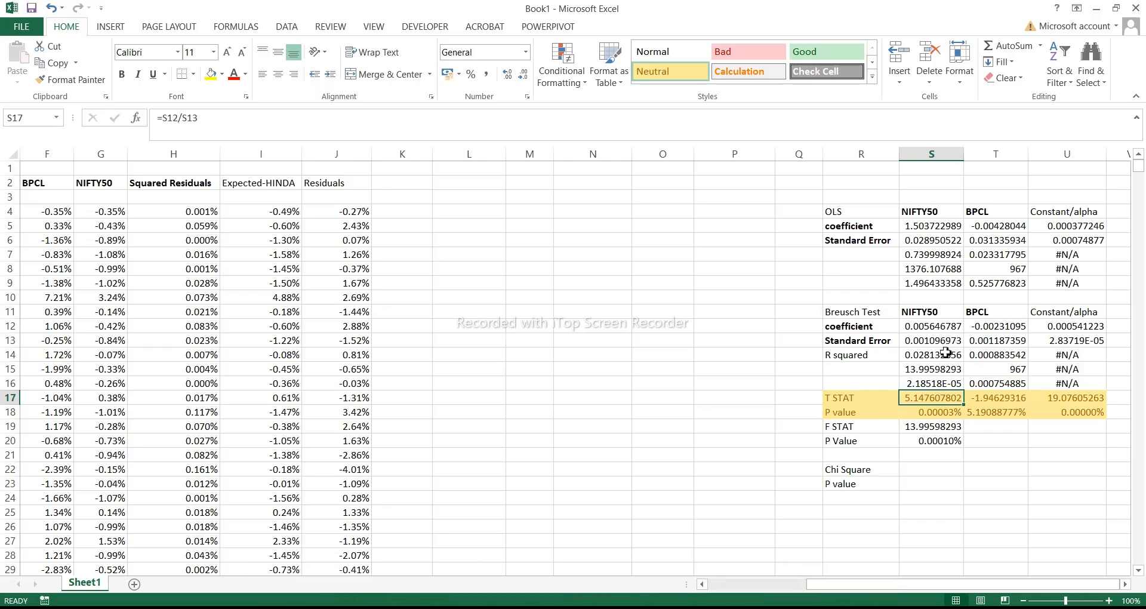
click(992, 402)
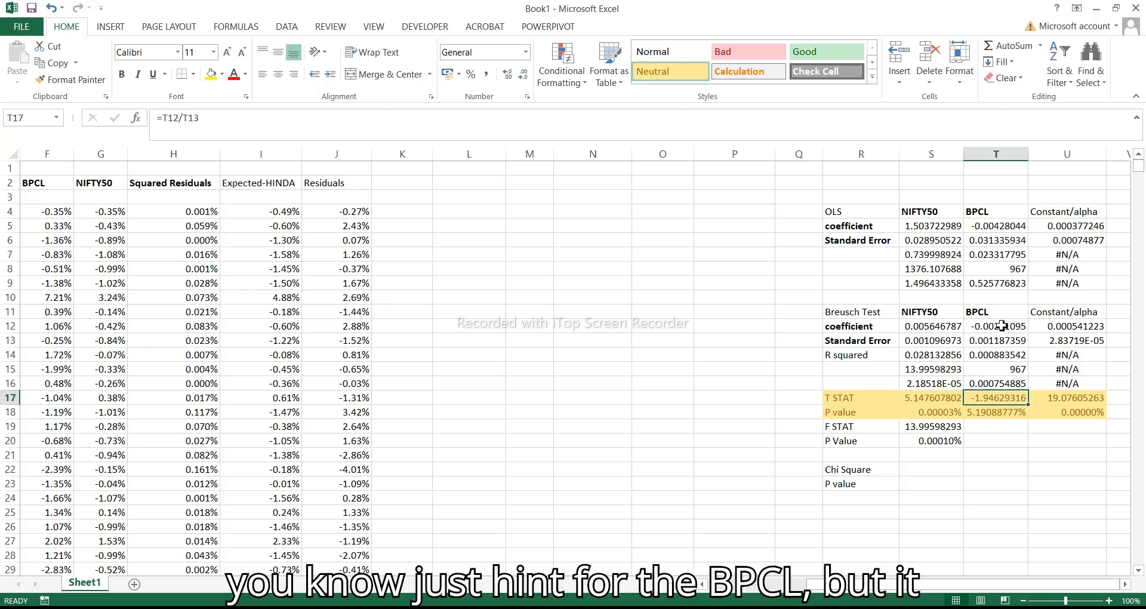
click(1007, 413)
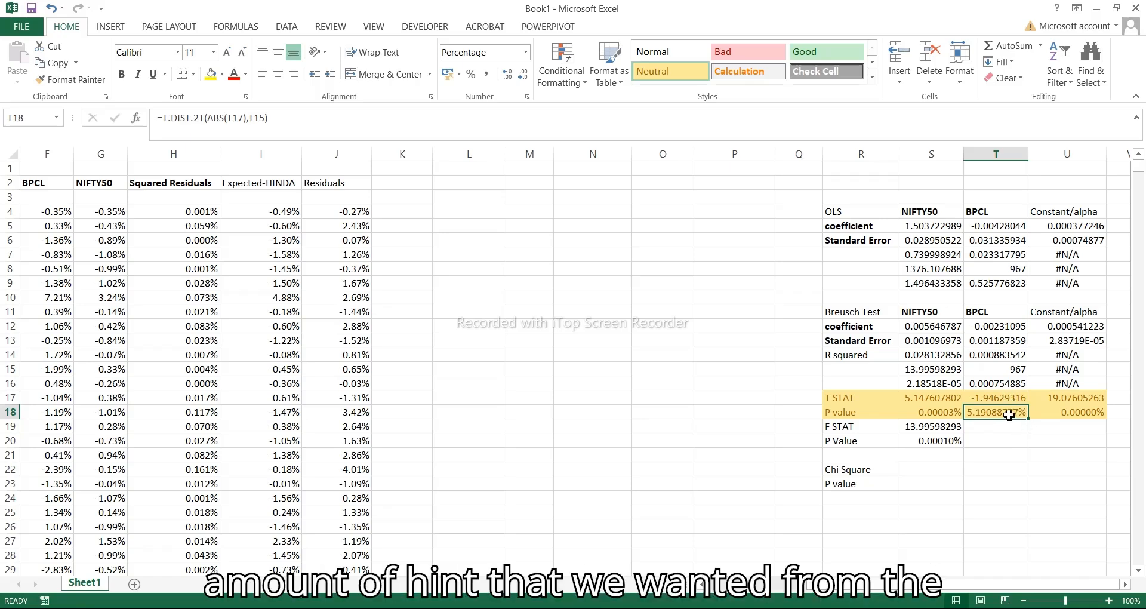
drag(985, 313, 1010, 415)
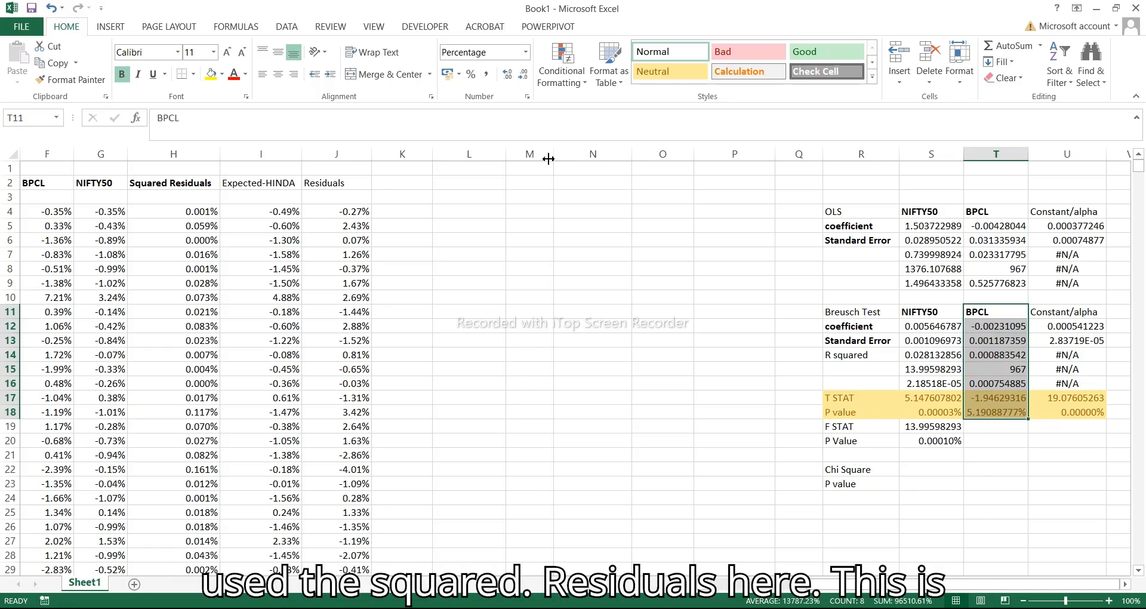
drag(173, 211, 179, 369)
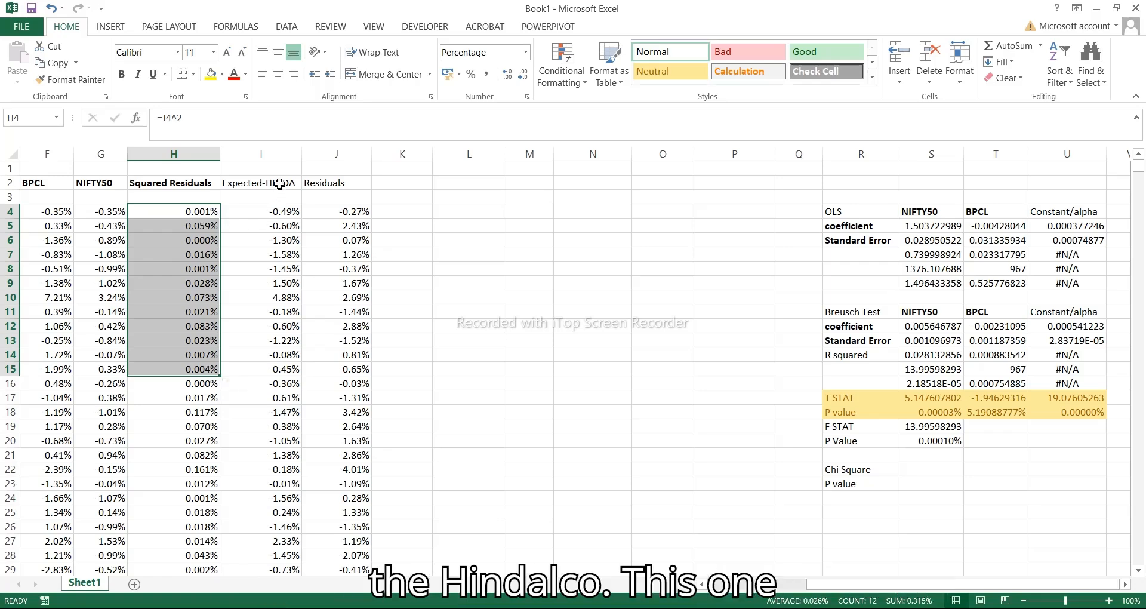
drag(280, 184, 275, 395)
drag(338, 183, 339, 356)
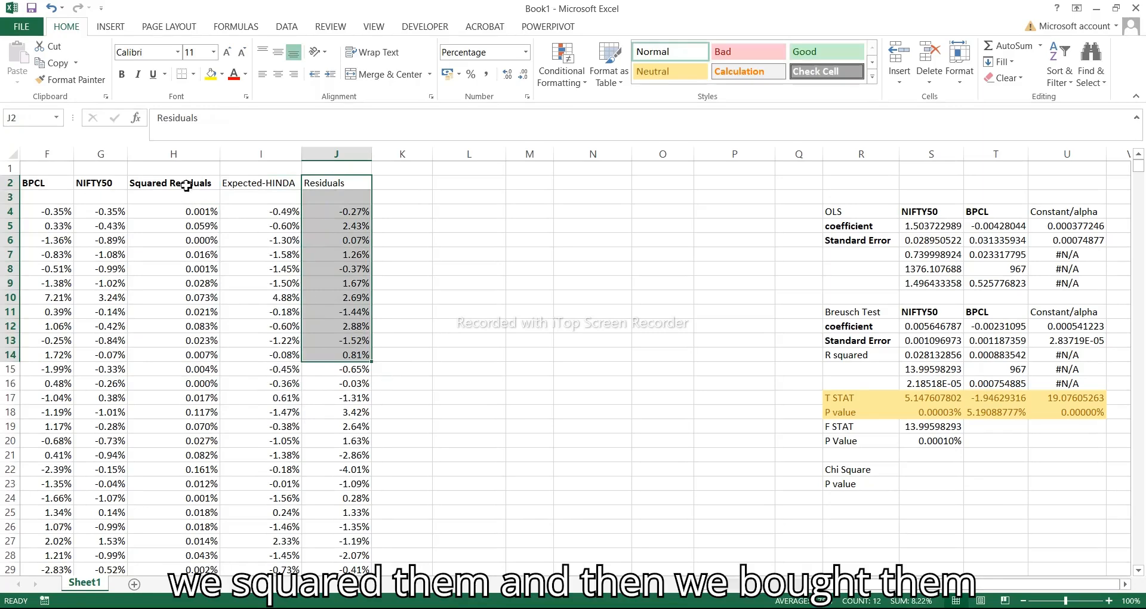
drag(190, 185, 186, 391)
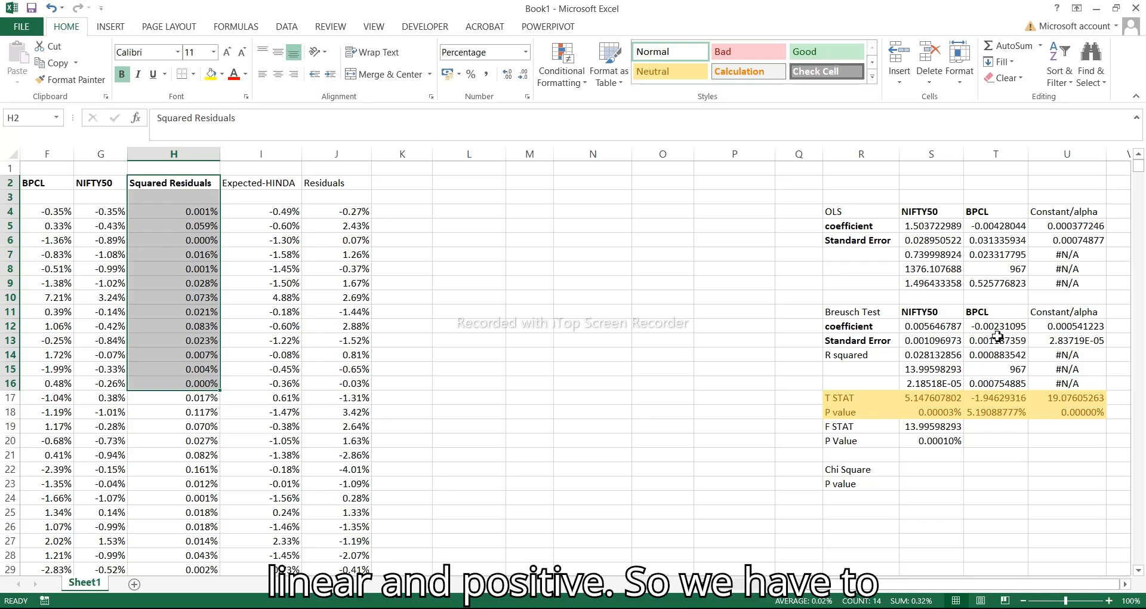
Calculate the Chi Square statistic in S22 as the Breusch Test R squared times the degrees of freedom, =S14*T15
double_click(919, 473)
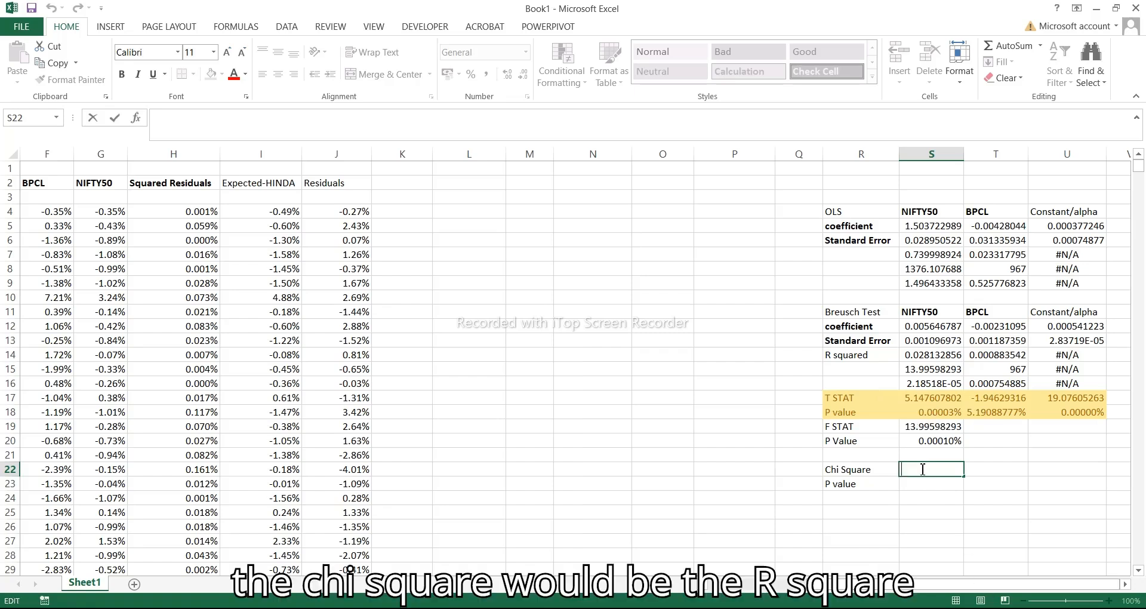
text(=)
click(922, 357)
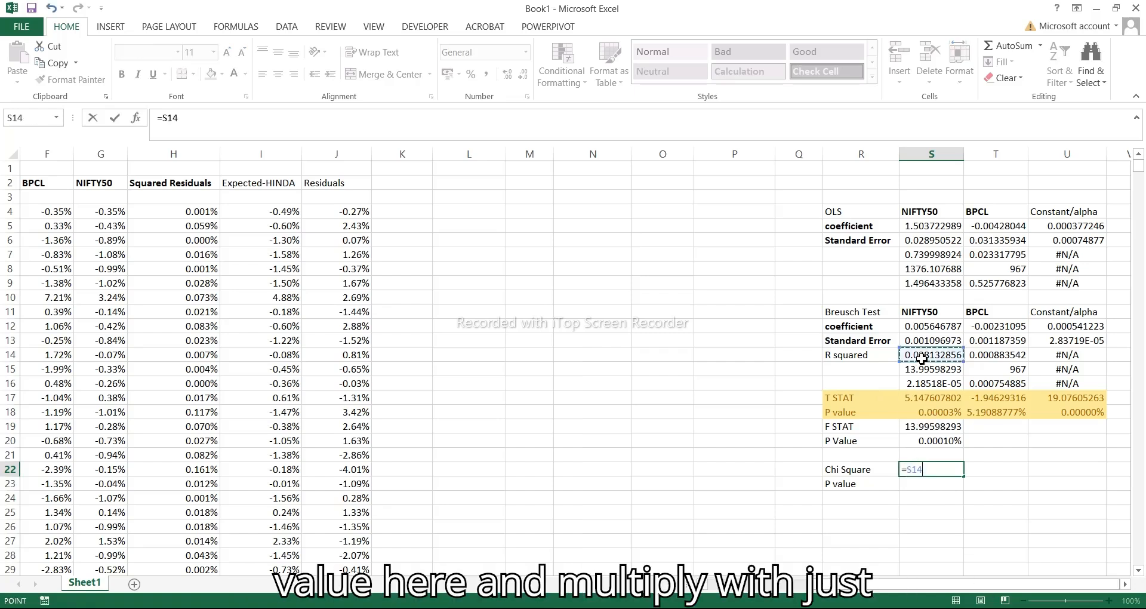
text(*)
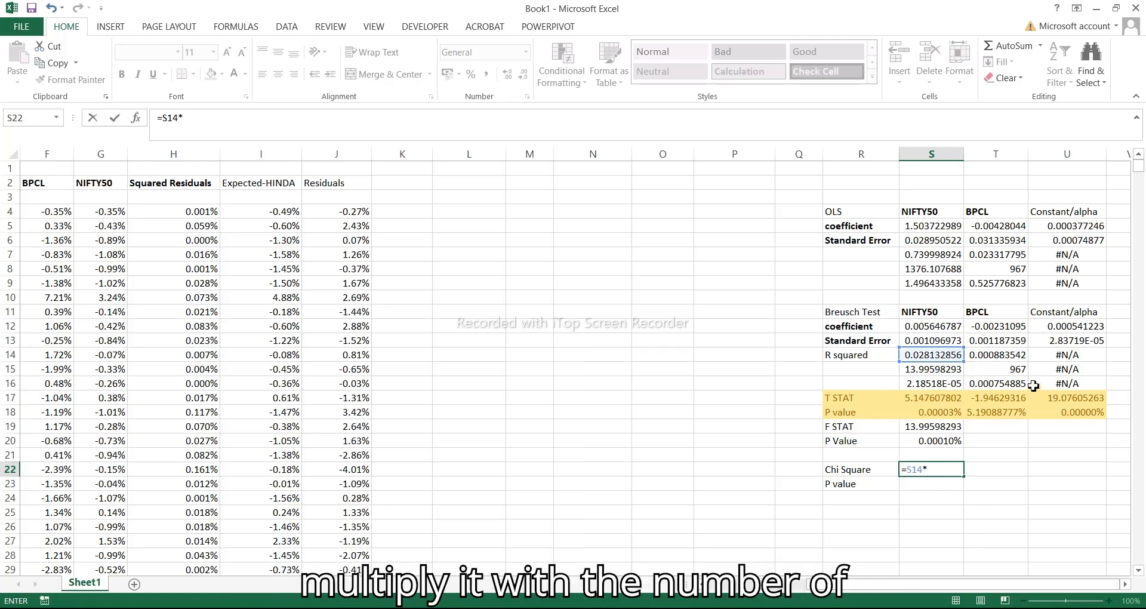
click(1015, 371)
key(Return)
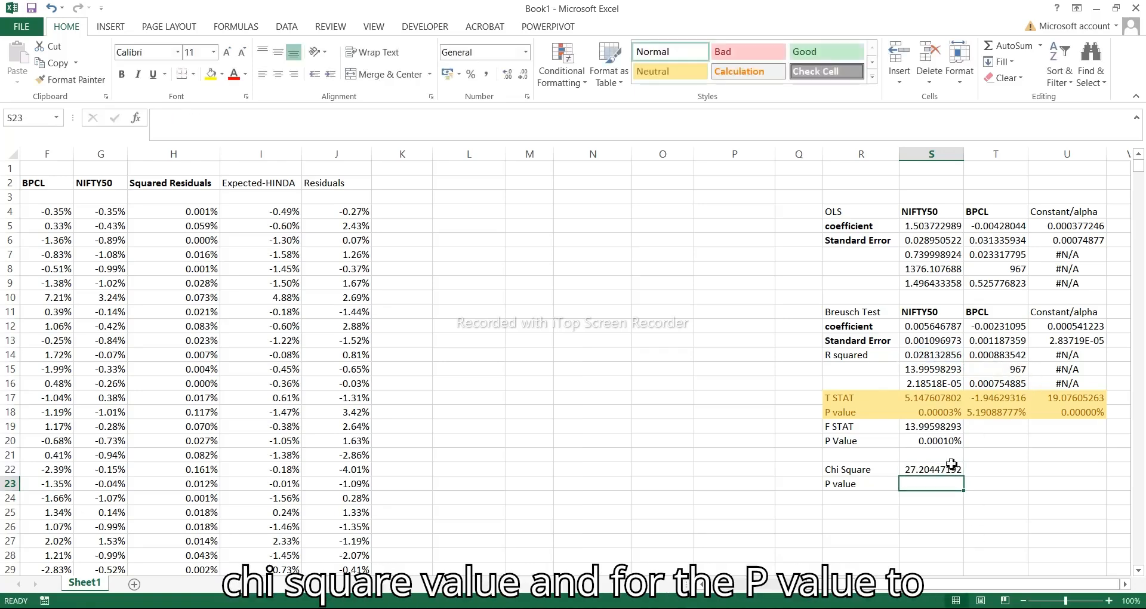
Calculate the Chi Square P value in S23 with =CHISQ.DIST.RT(S22,2)
double_click(930, 486)
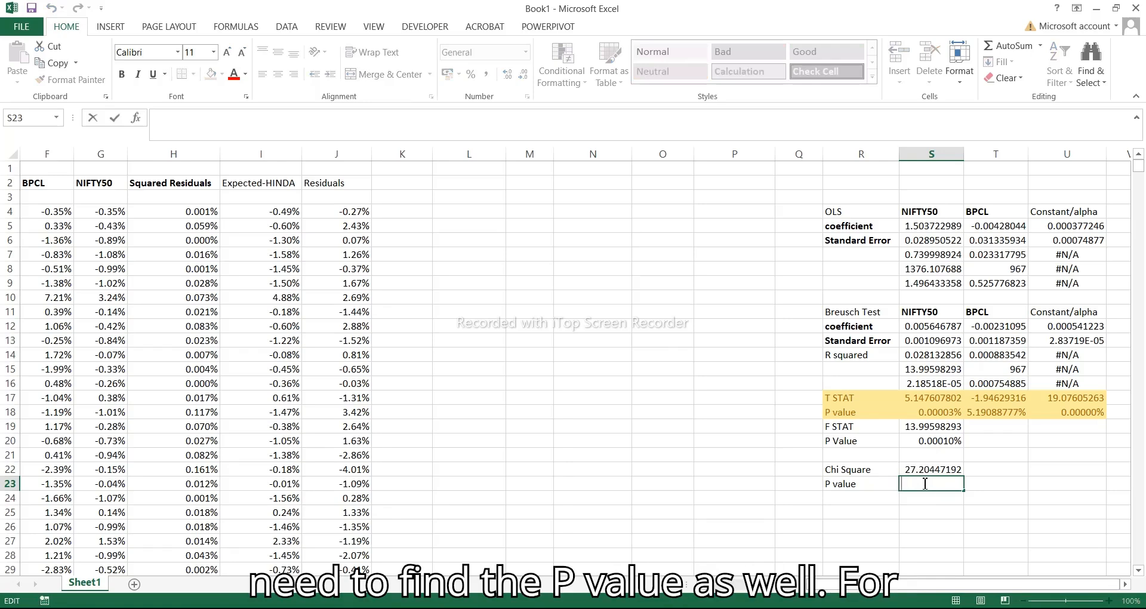
text(=CHISQ)
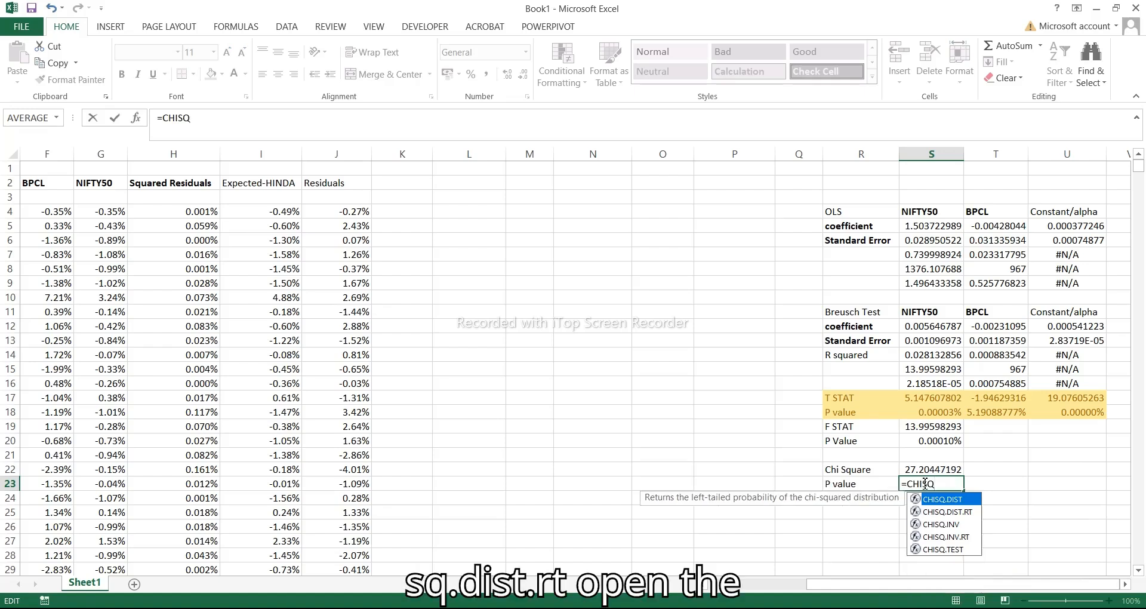
text(.DIST)
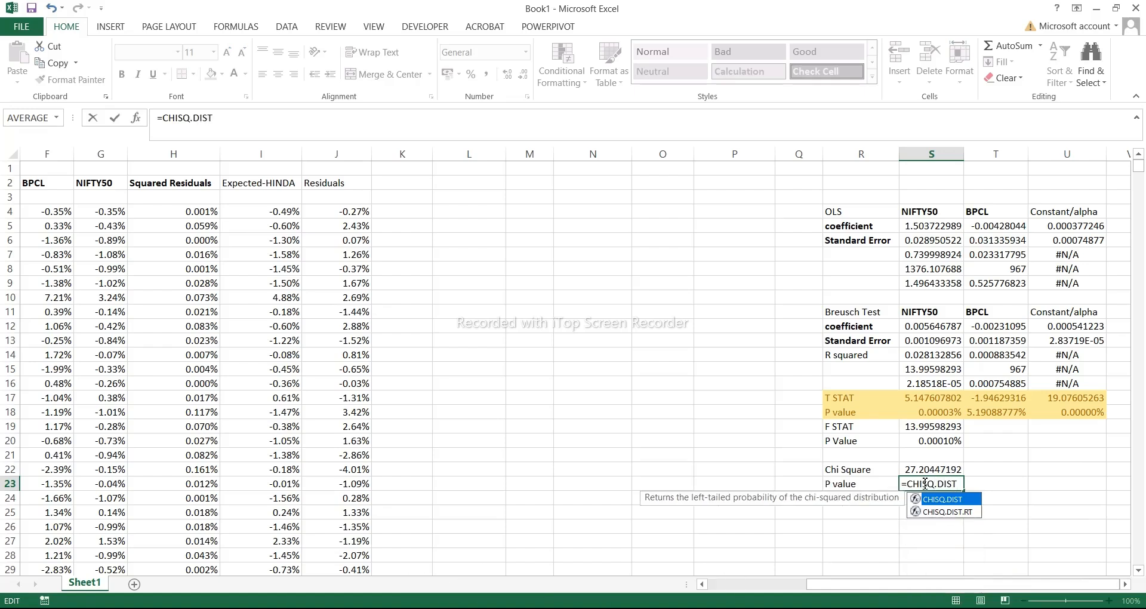
text(.RT)
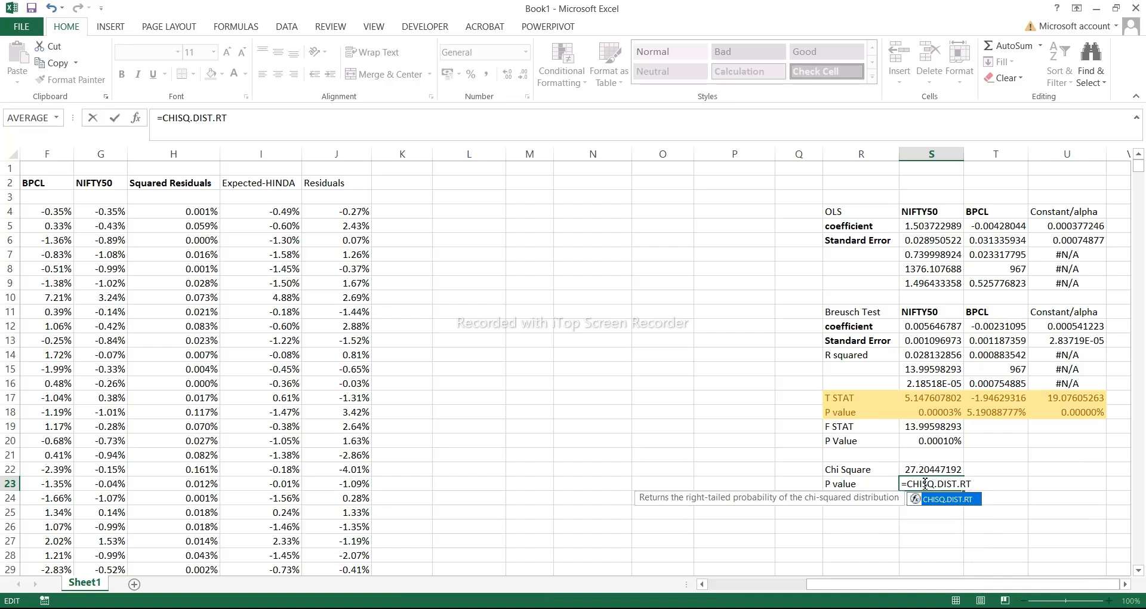
text(()
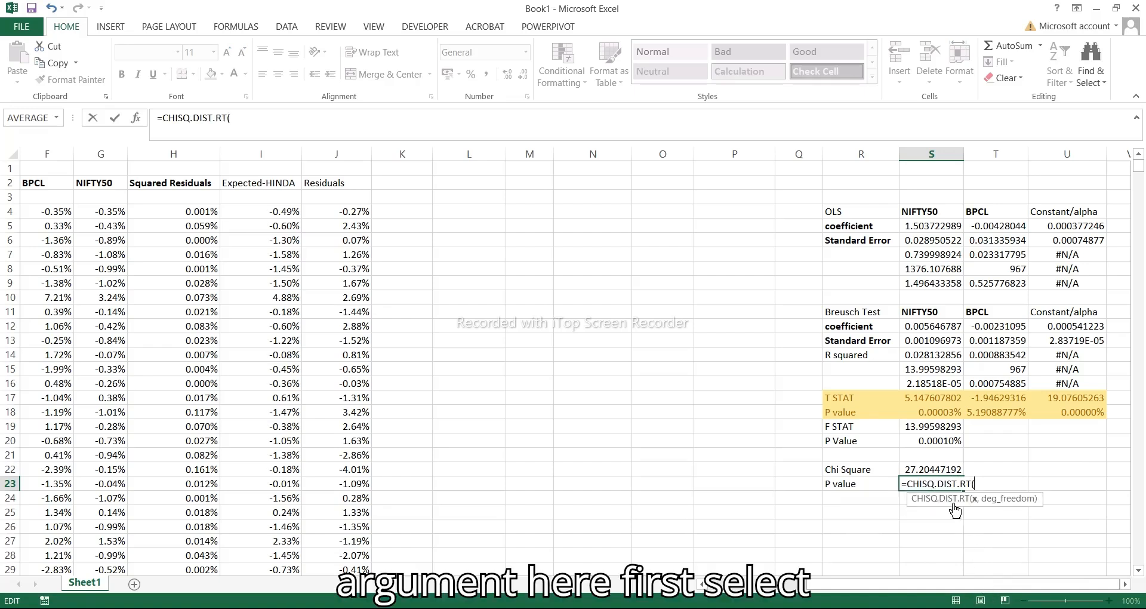
click(926, 469)
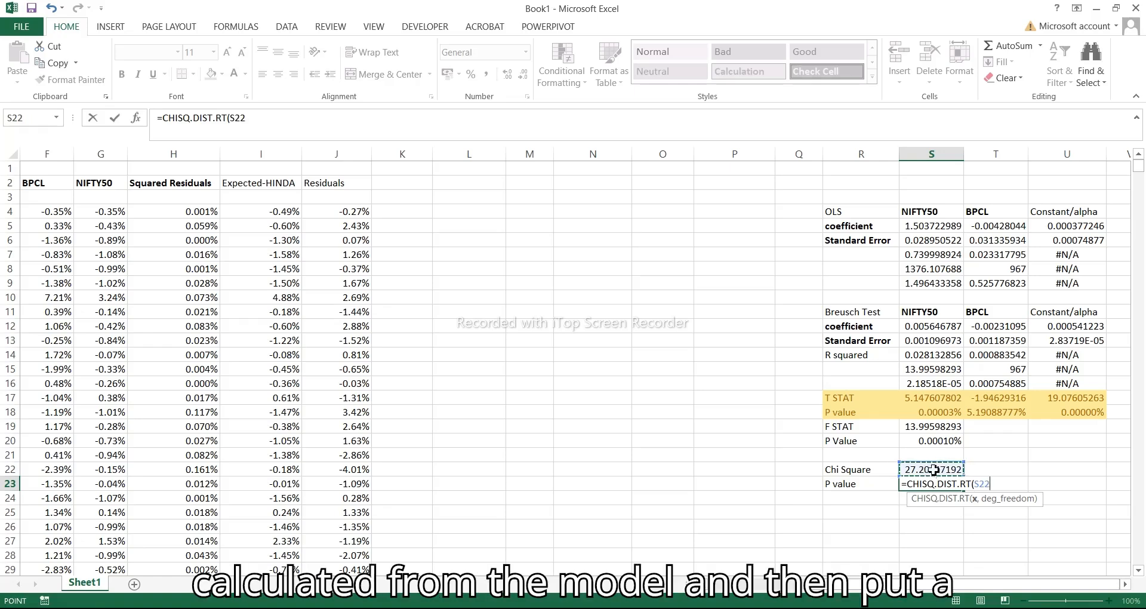
text(,)
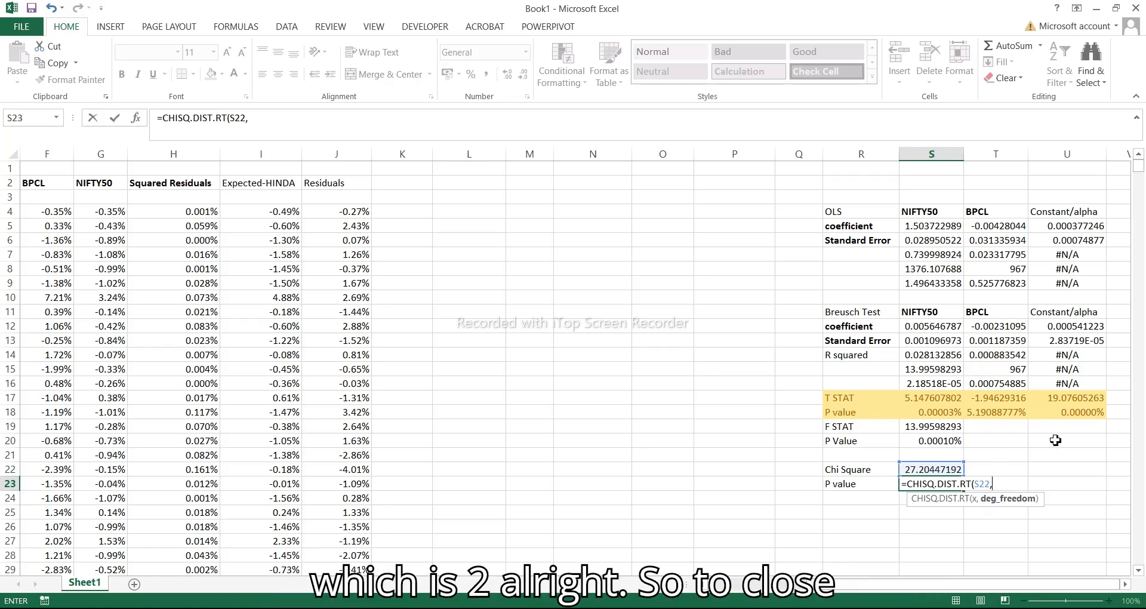
text())
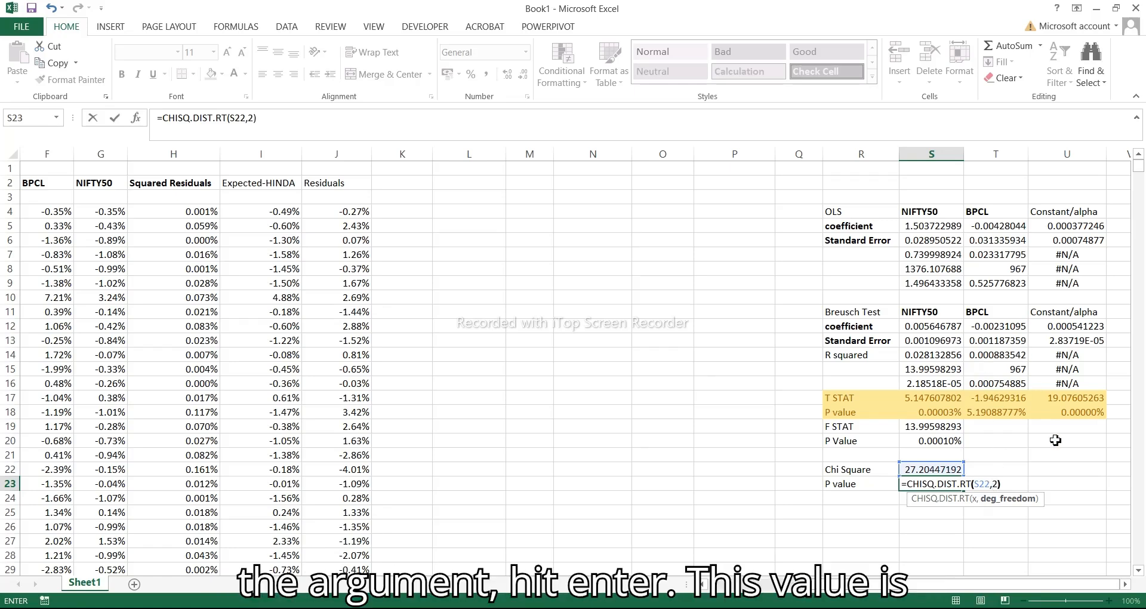
key(Return)
Format the Chi Square P value in S23 as a percentage with five decimal places
click(948, 484)
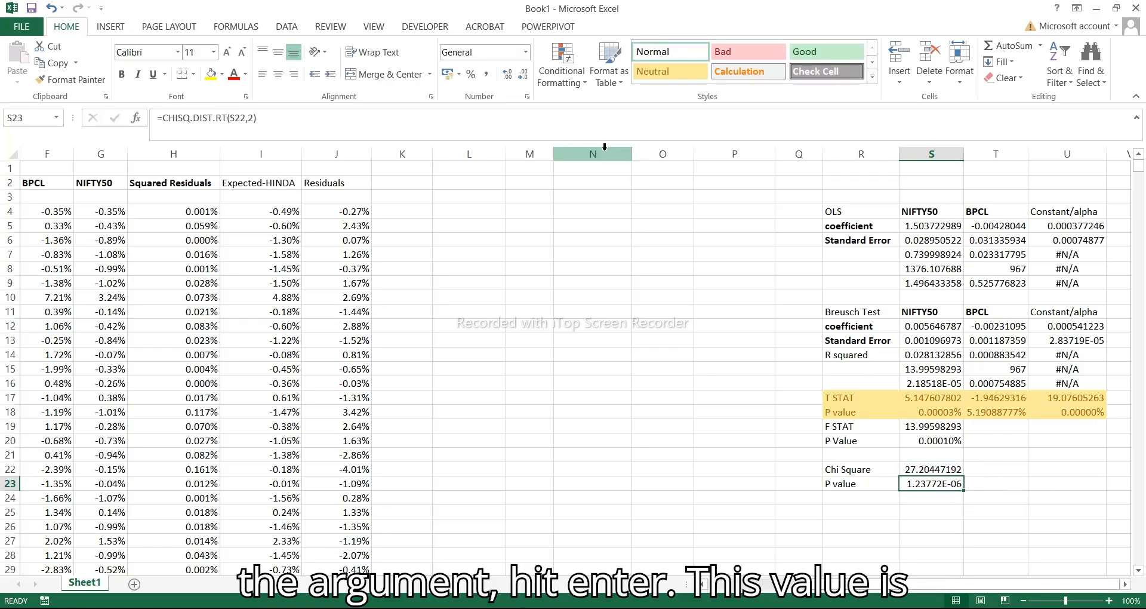
click(526, 52)
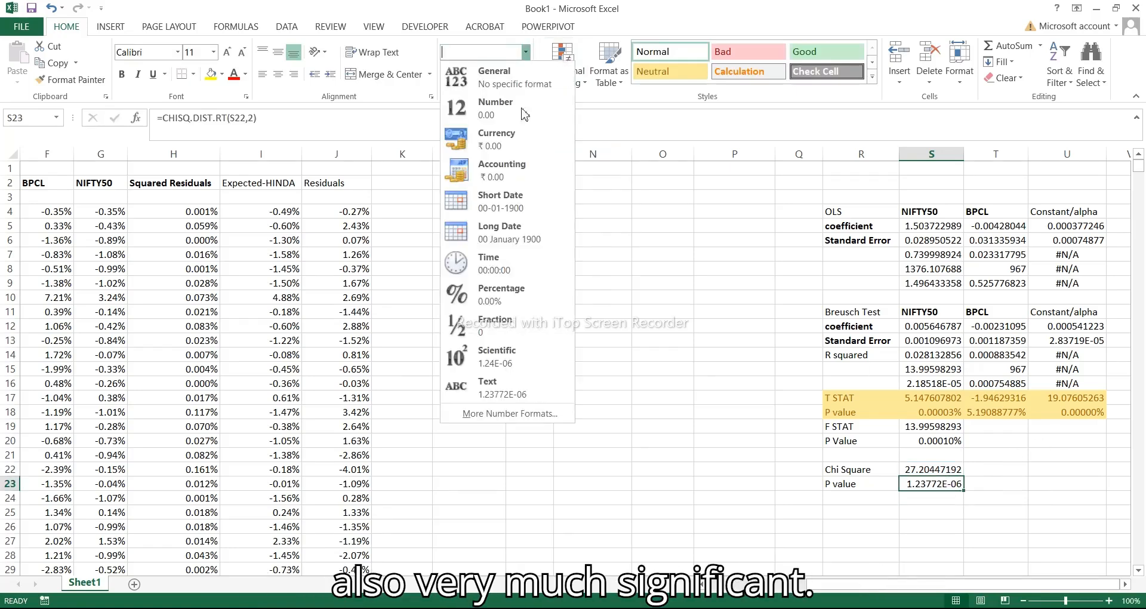
click(515, 293)
click(507, 74)
click(508, 74)
click(508, 74)
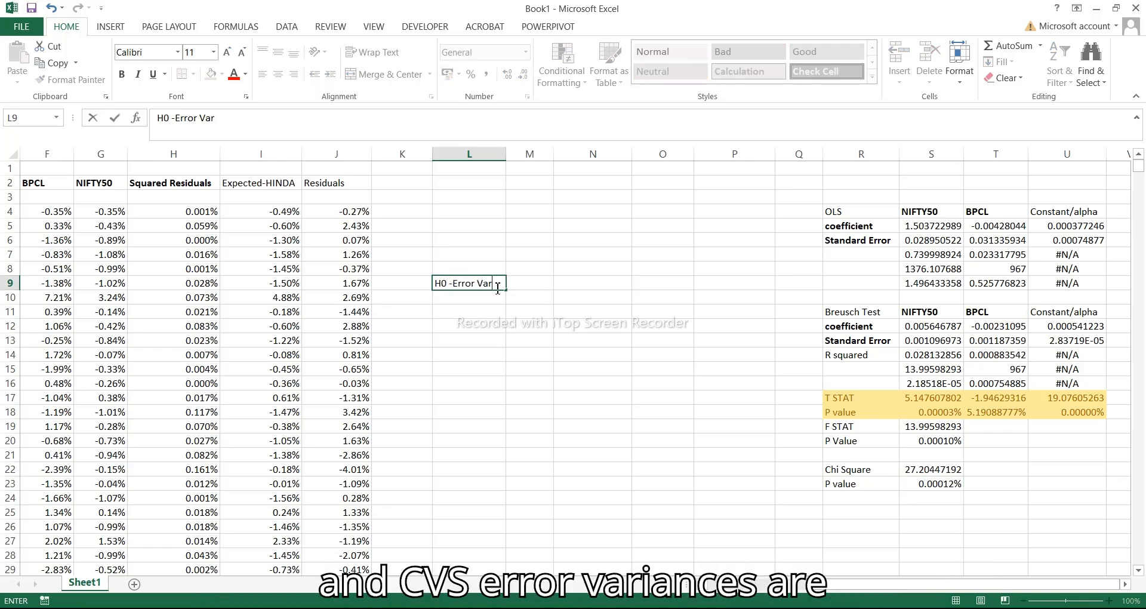
Write the null hypothesis in L9 as "H0 -Error Variances are all equal- HOMOSCEDASTICITY is present"
text(ances are all equa)
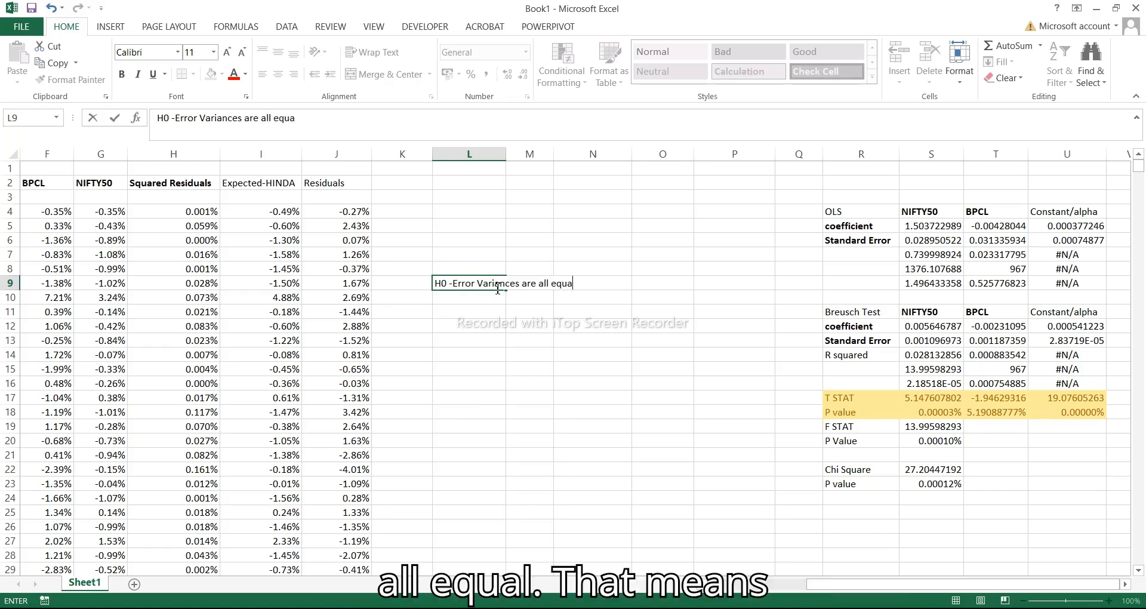
text(l- H)
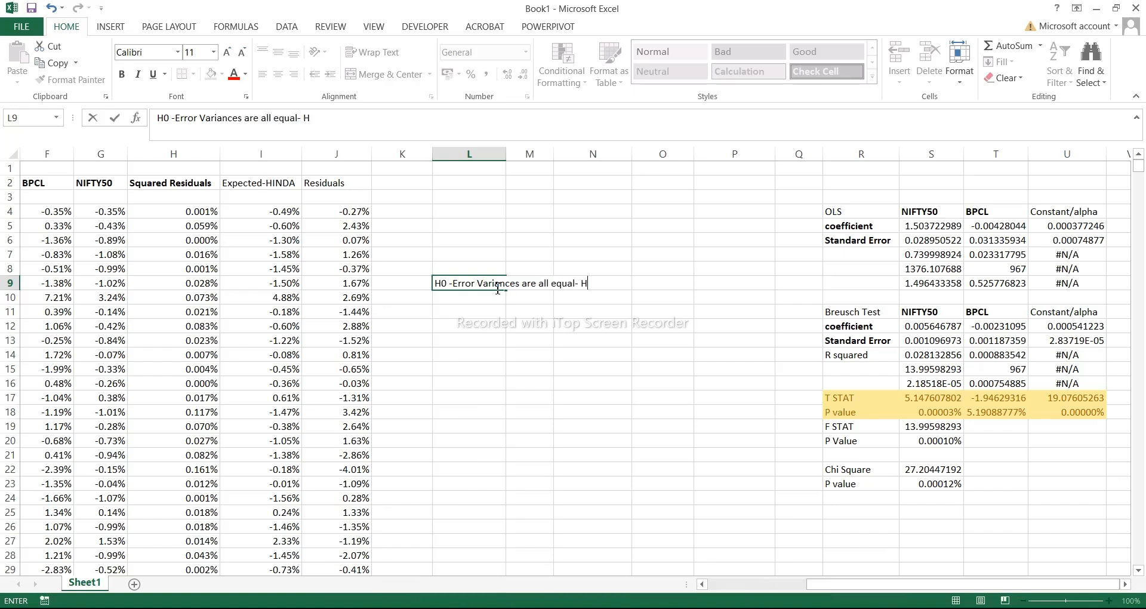
text(OMOSCEDAS)
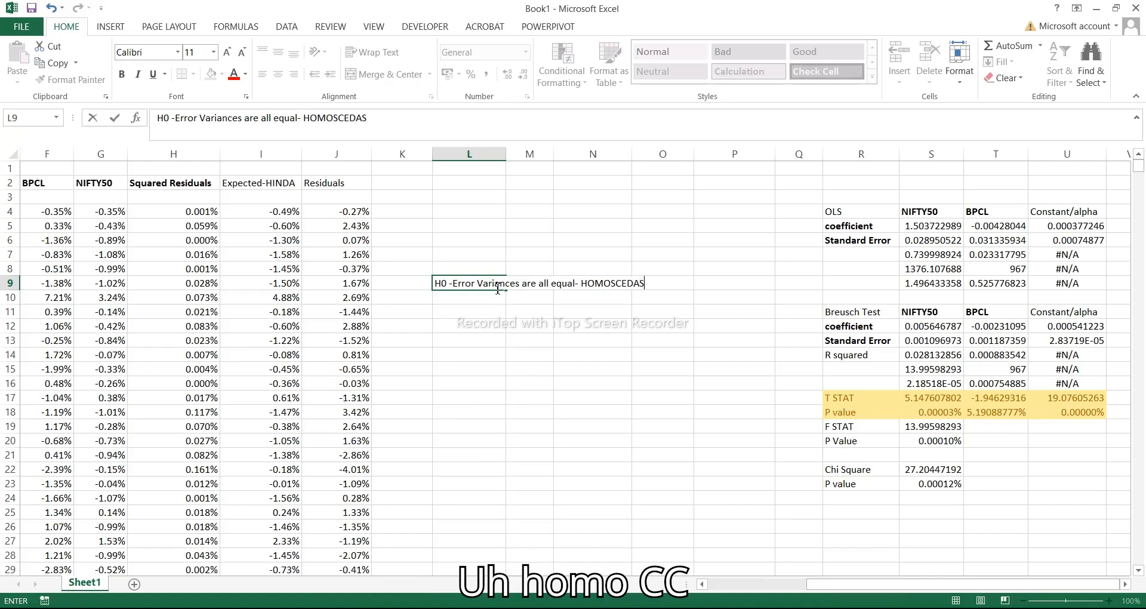
text(TICIT)
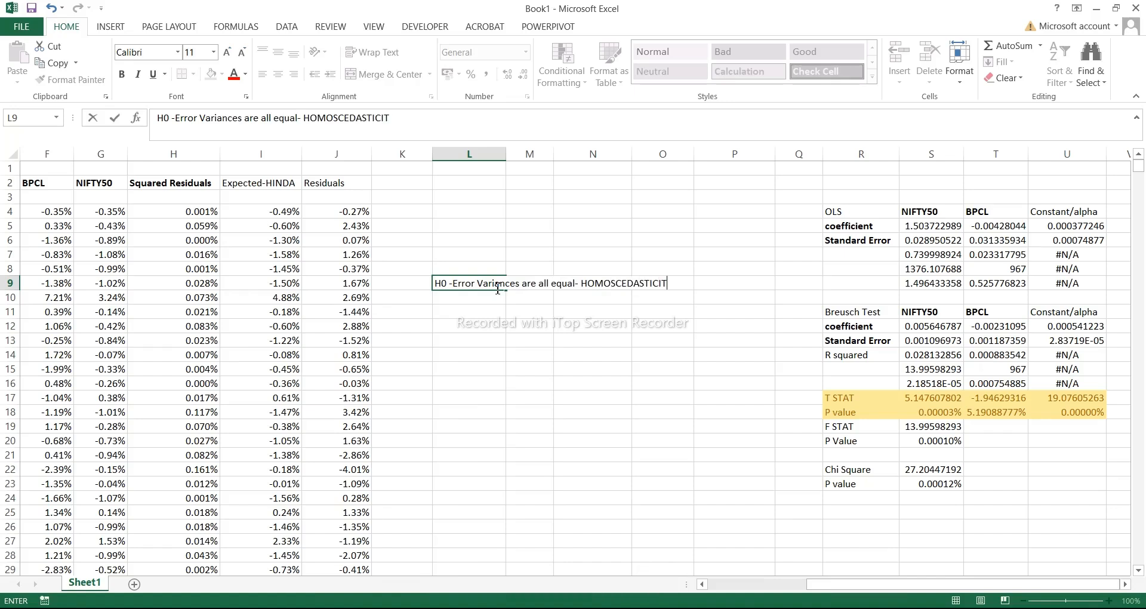
text(Y is )
text(pree)
text(sent)
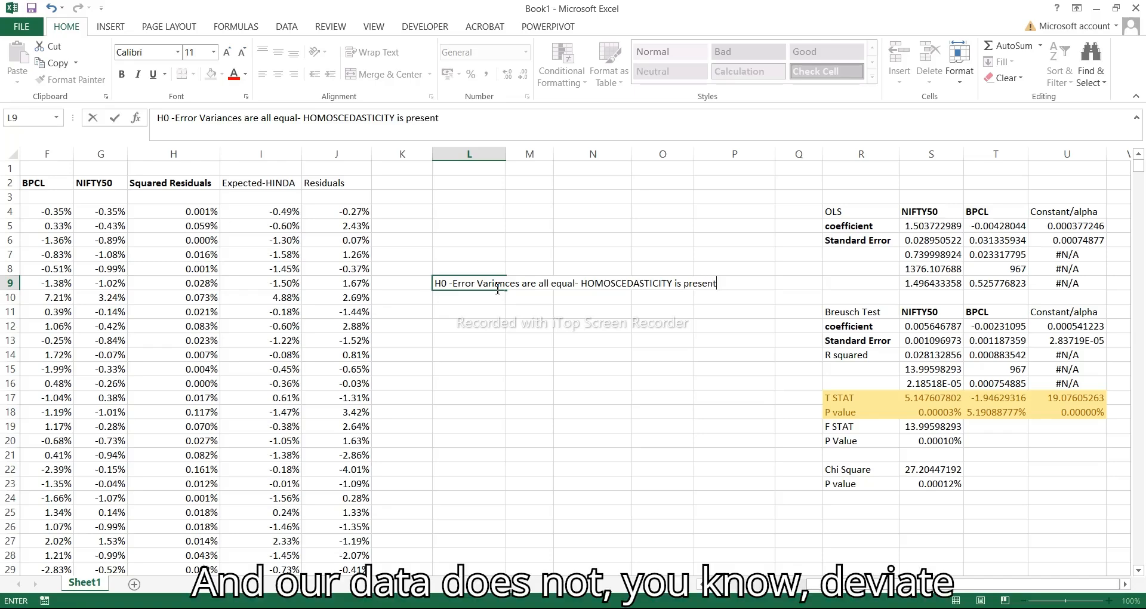
key(Return)
Write the alternative hypothesis in L10 as "HA- Error Variances are present- HETEROSCEDASTICITY is prersent"
text(H)
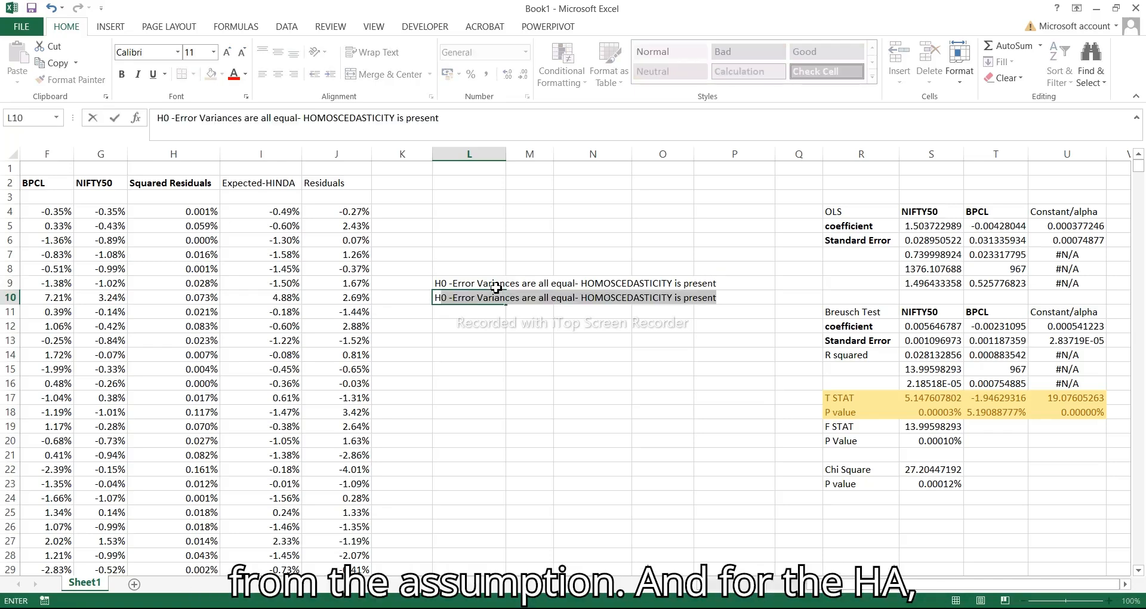
text(A- Er)
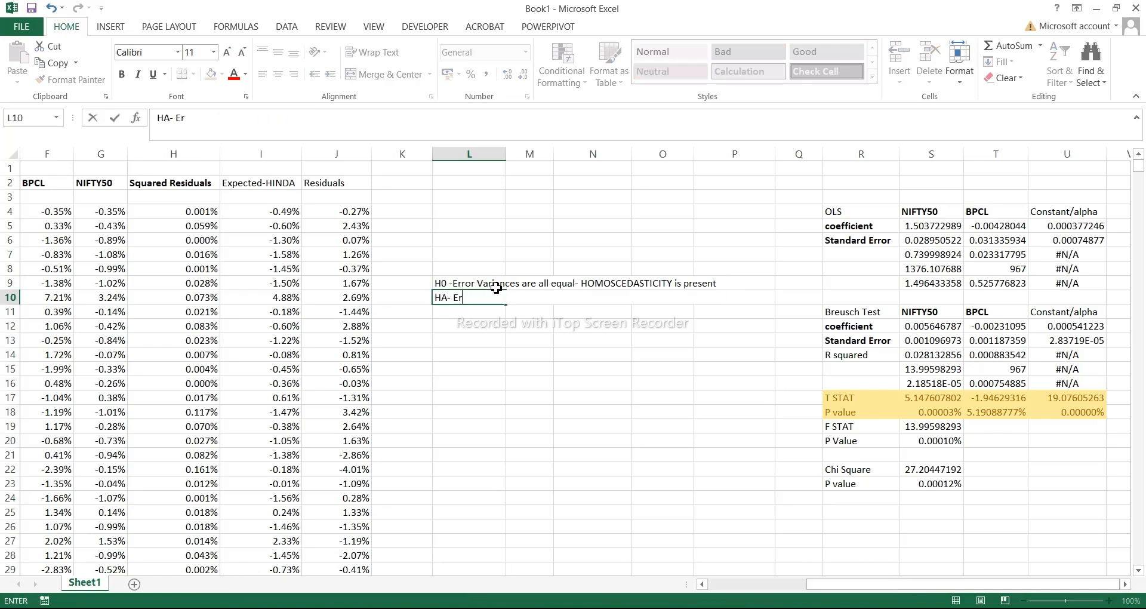
text(ror Vari)
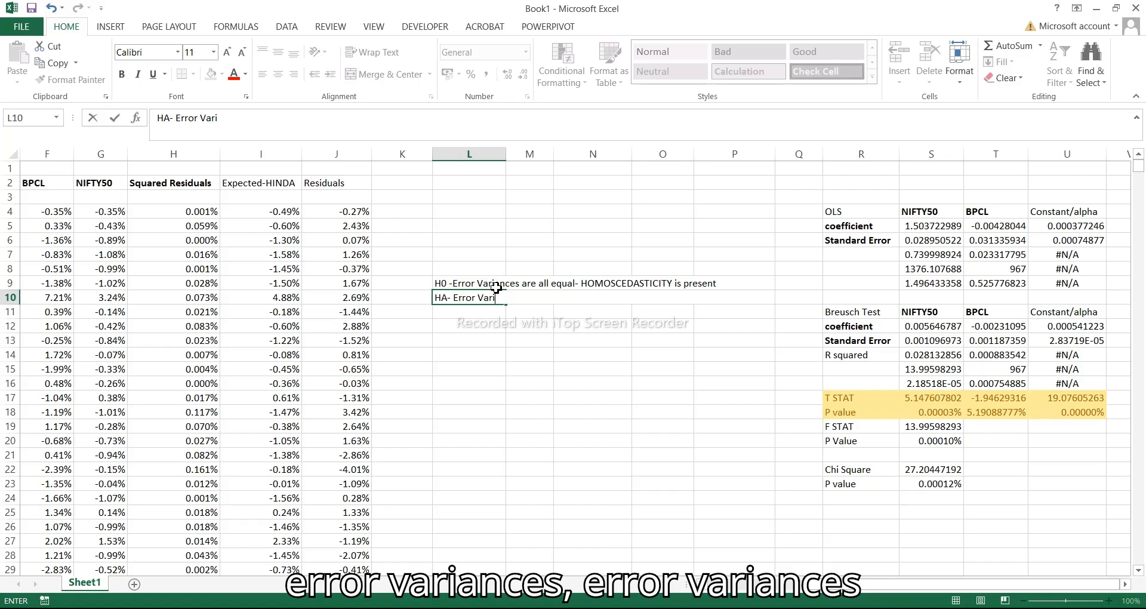
text(ances )
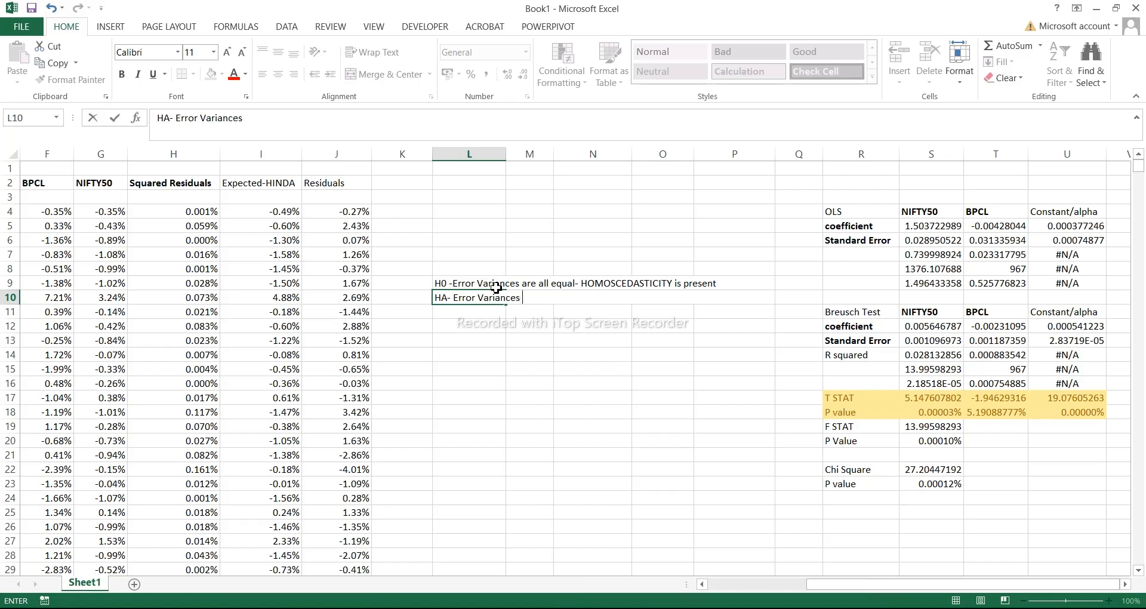
text(are )
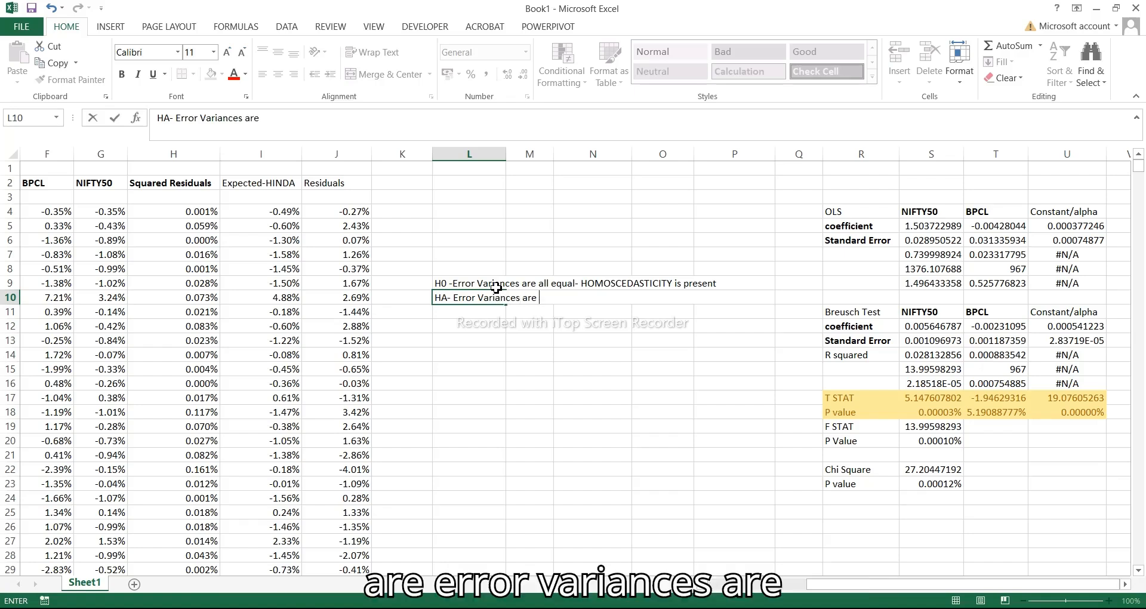
text(prese)
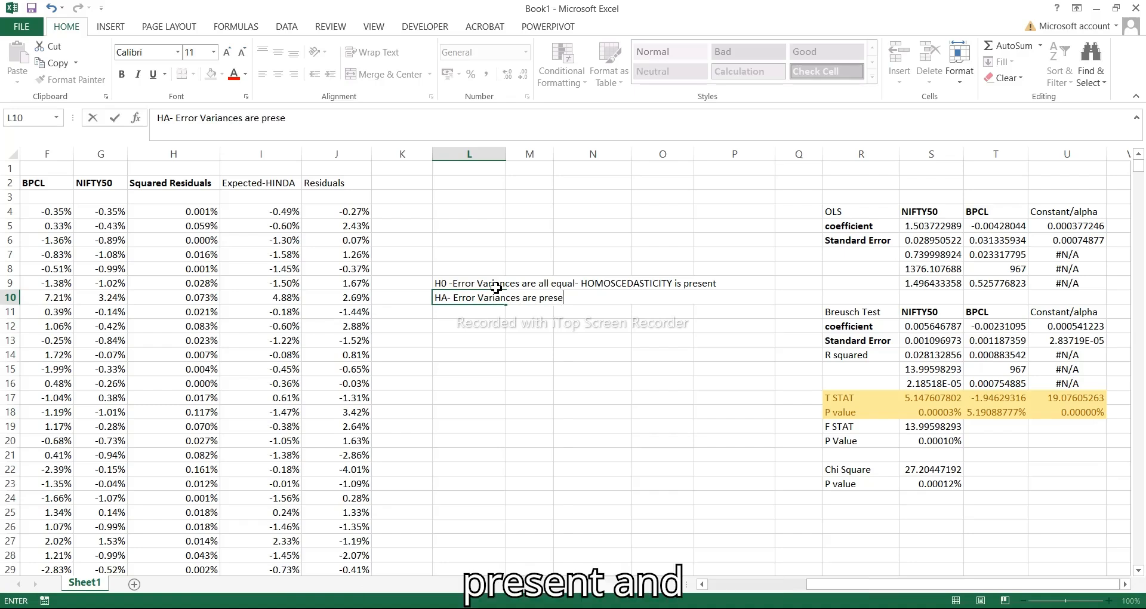
text(nt- HETEROSC)
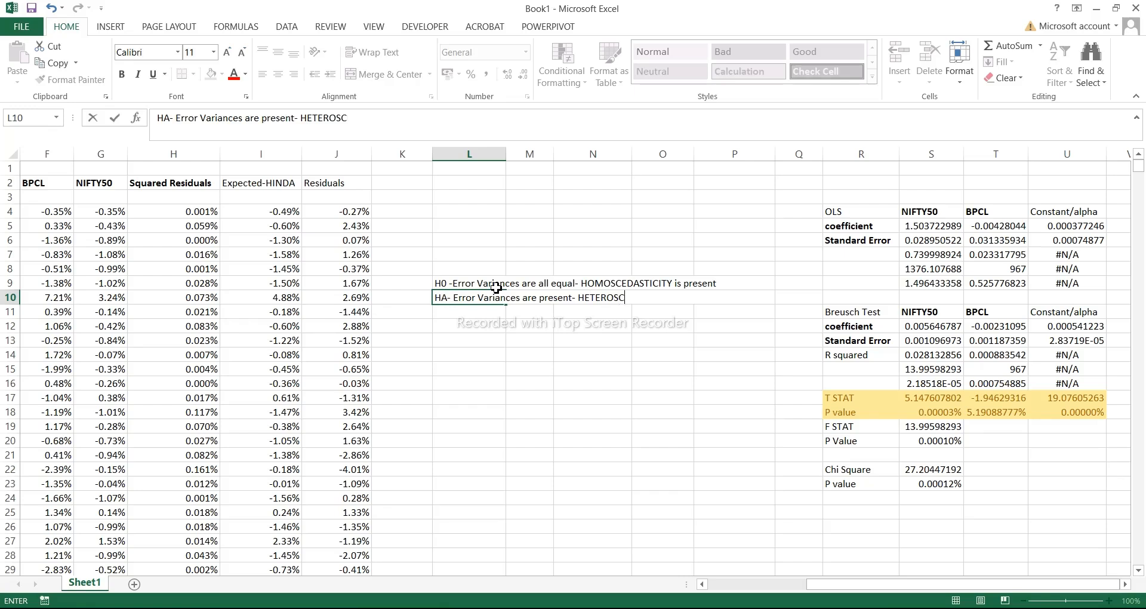
text(EDASTI)
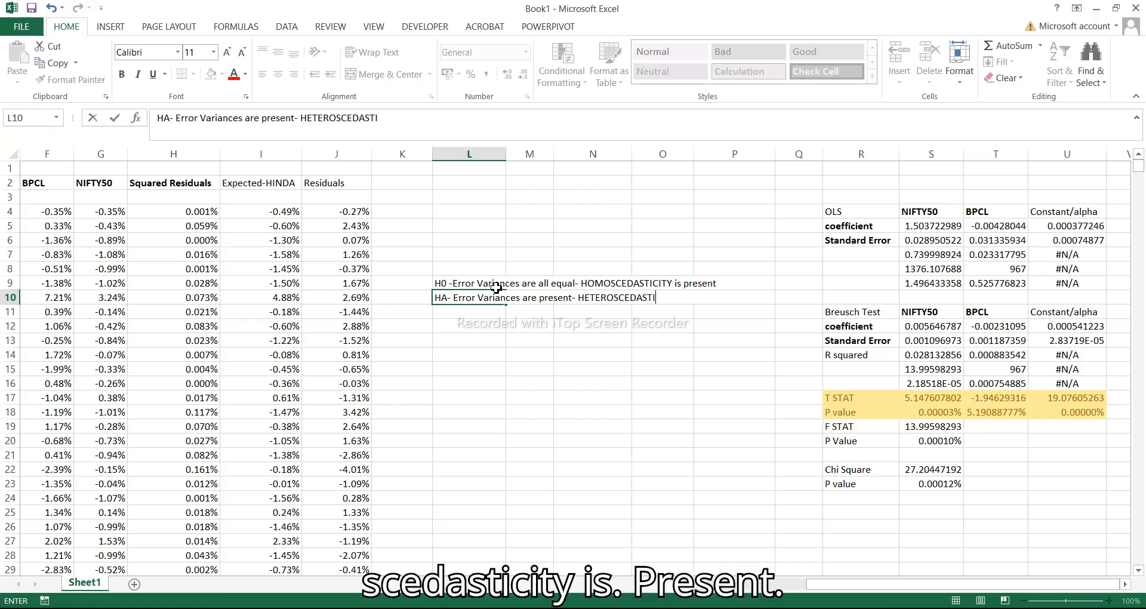
text(SICITY is prersent)
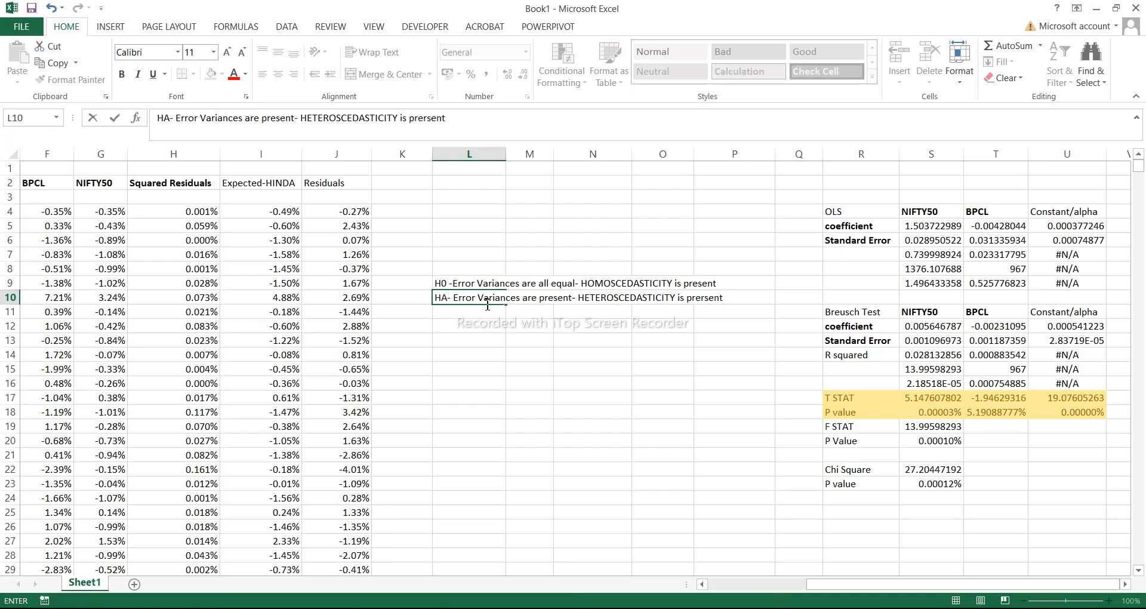
Highlight the alternative hypothesis row, L10 to P10, with the Bad cell style
click(700, 299)
drag(721, 301, 435, 300)
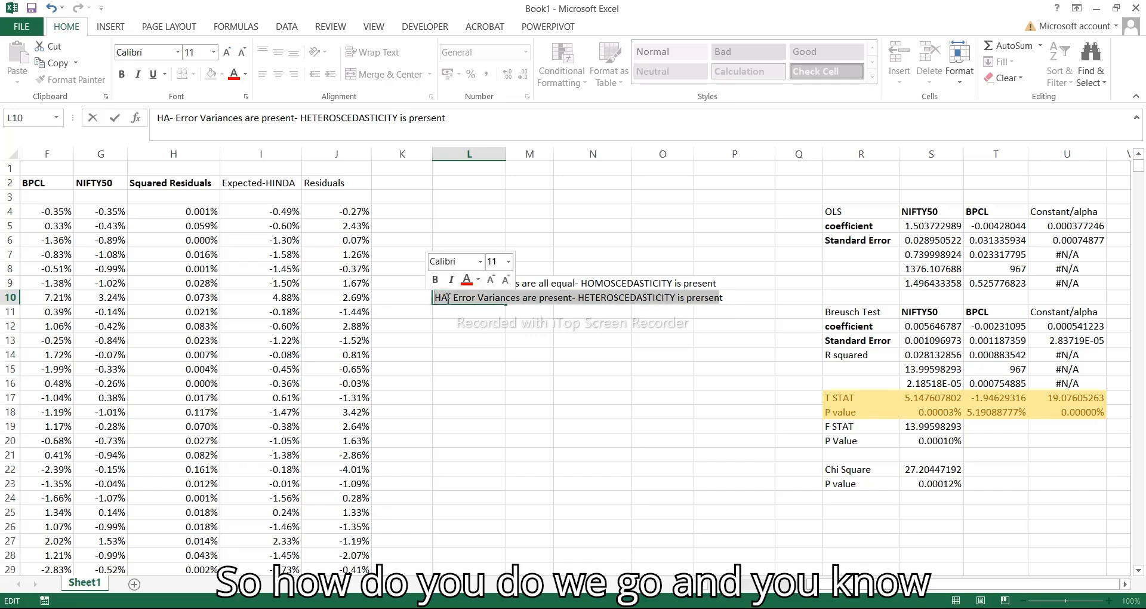
click(577, 383)
click(567, 299)
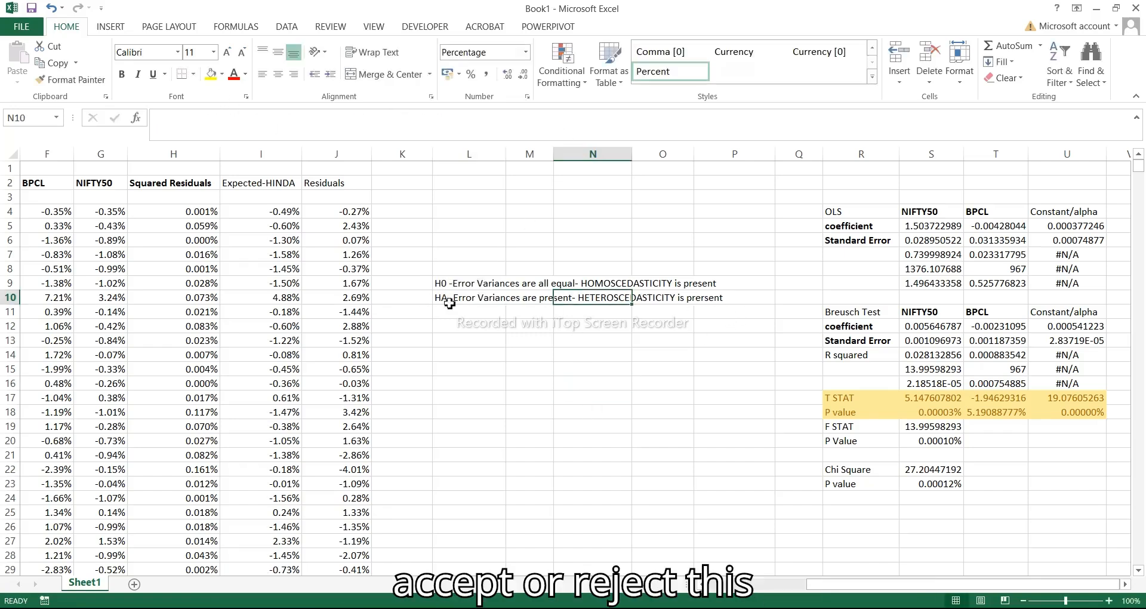
click(463, 300)
drag(463, 301, 746, 298)
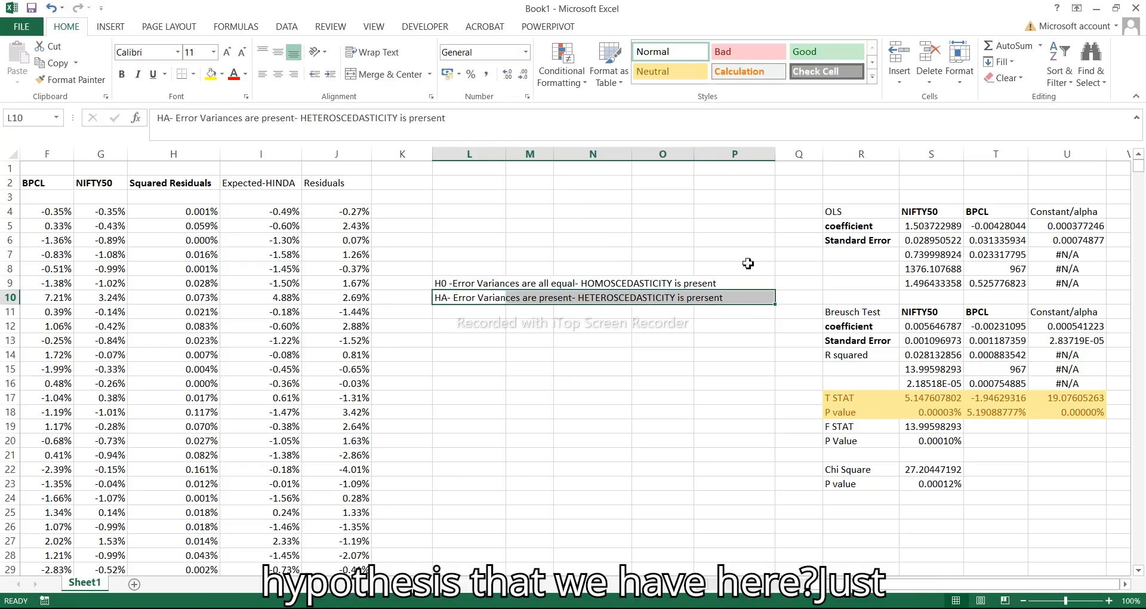
click(746, 52)
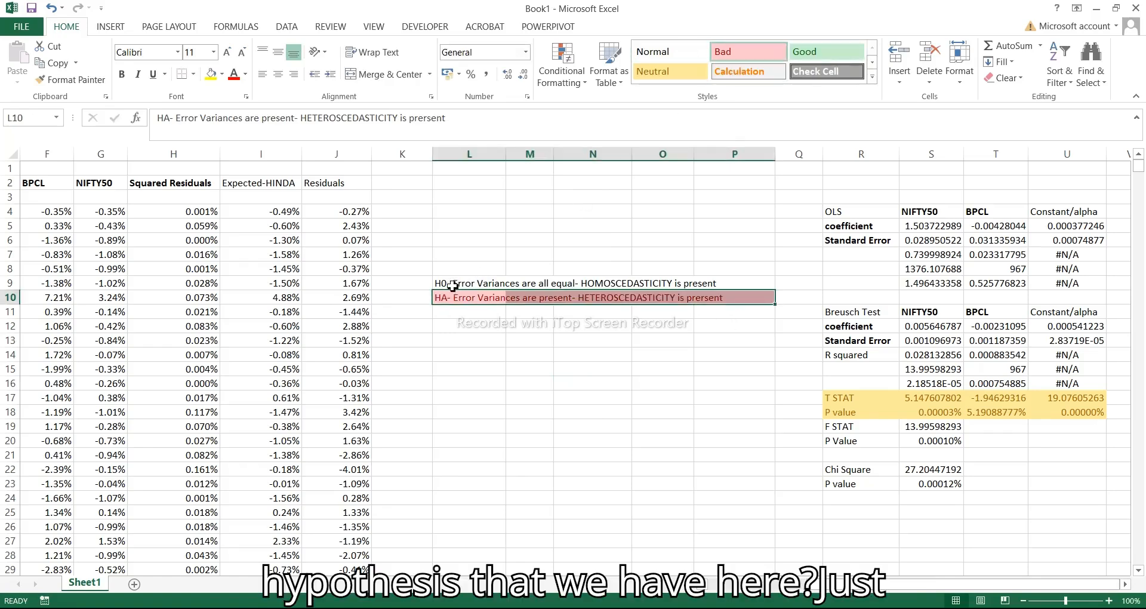
Highlight the null hypothesis row, L9 to P9, with the Good cell style
drag(442, 284, 709, 284)
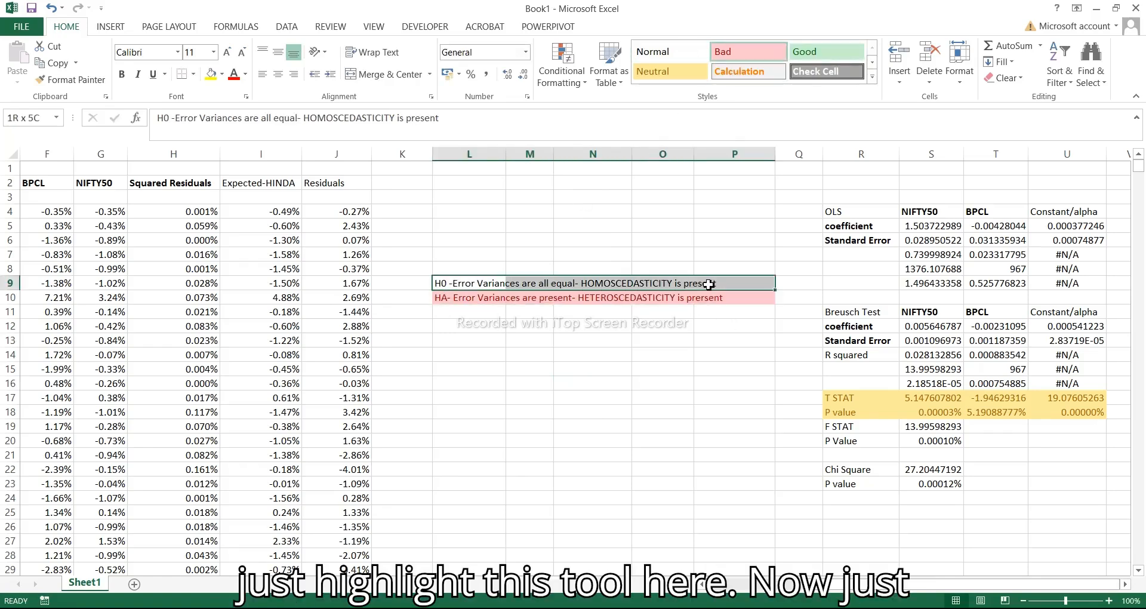
click(827, 52)
click(675, 398)
Highlight the F STAT and its P Value, R19 to S20, with the Calculation cell style
drag(836, 428, 940, 442)
click(763, 78)
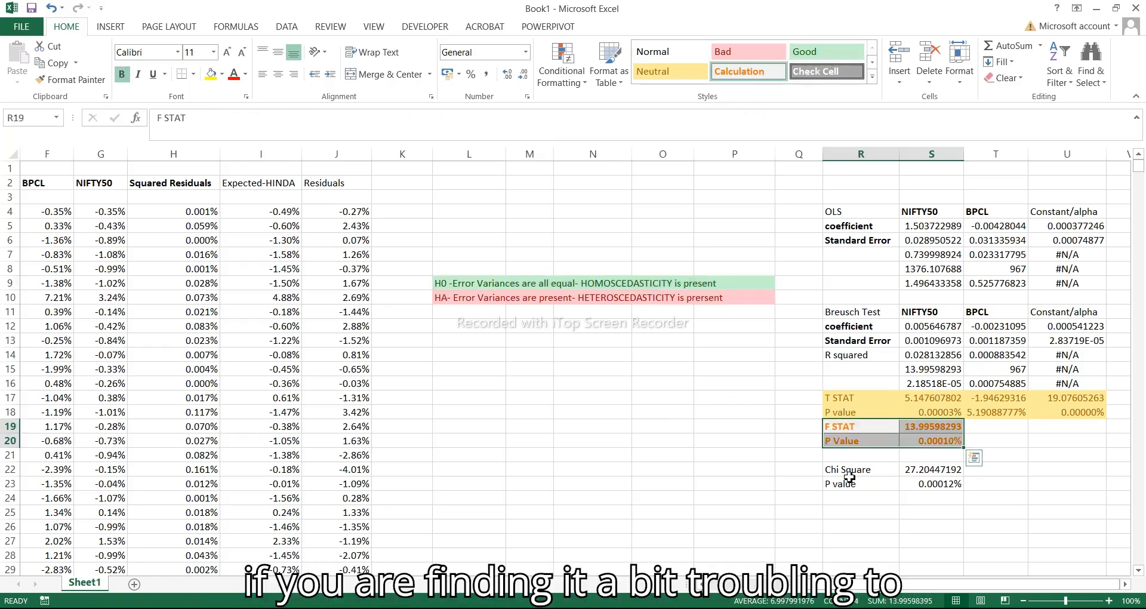
Highlight the Chi Square and its P value, R22 to S23, with the 40% - Accent5 cell style
drag(844, 475, 918, 490)
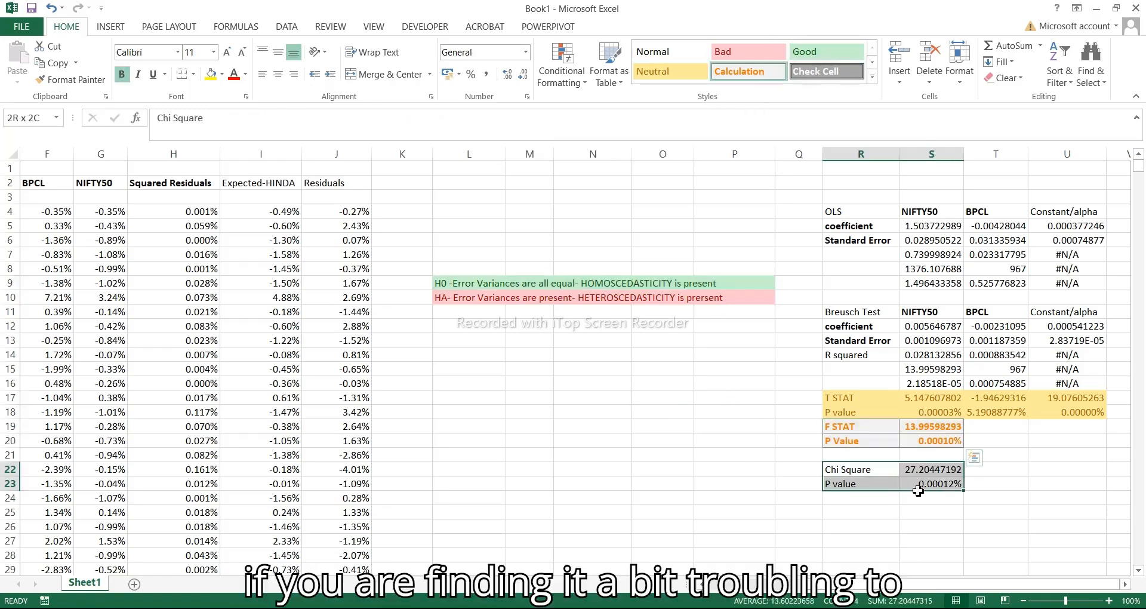
click(873, 76)
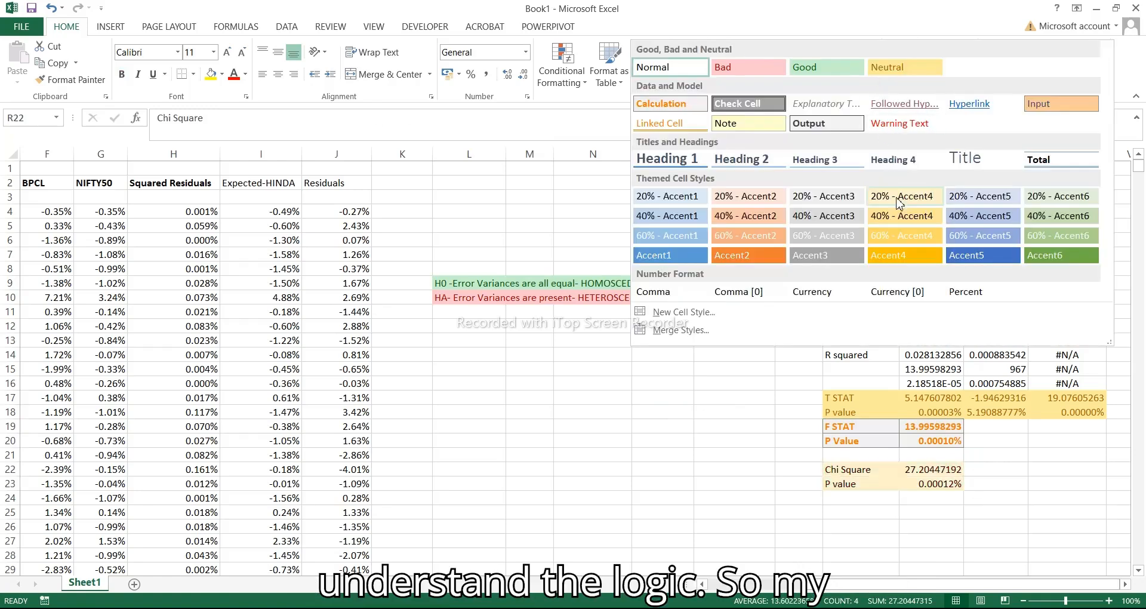
click(976, 222)
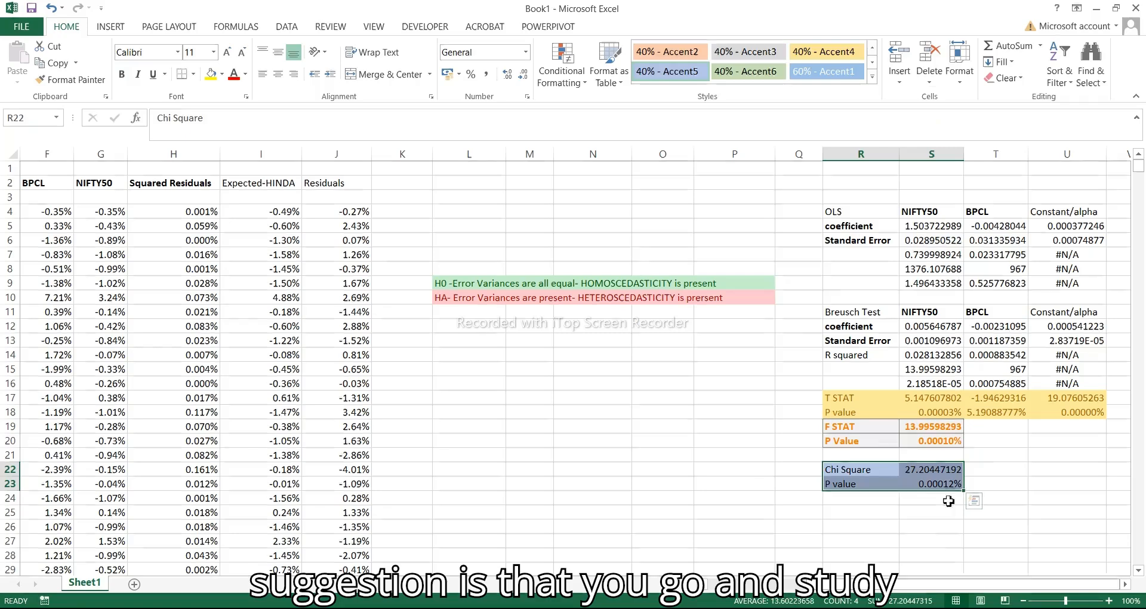
click(1067, 513)
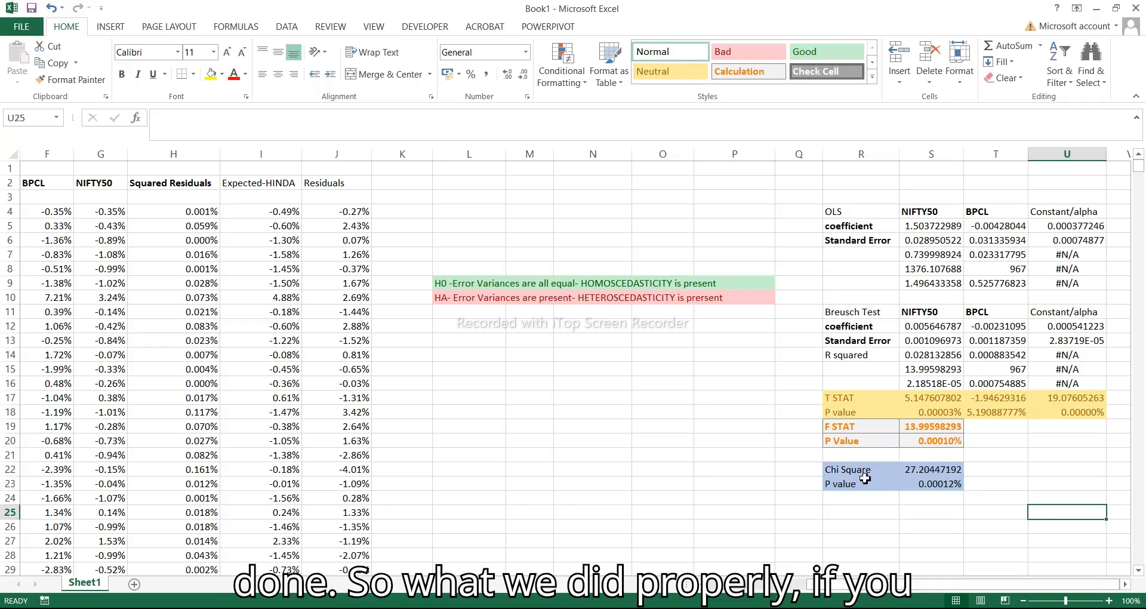
Review the BPCL regression results and the Chi Square with its P value against the null hypothesis in row 9
click(838, 212)
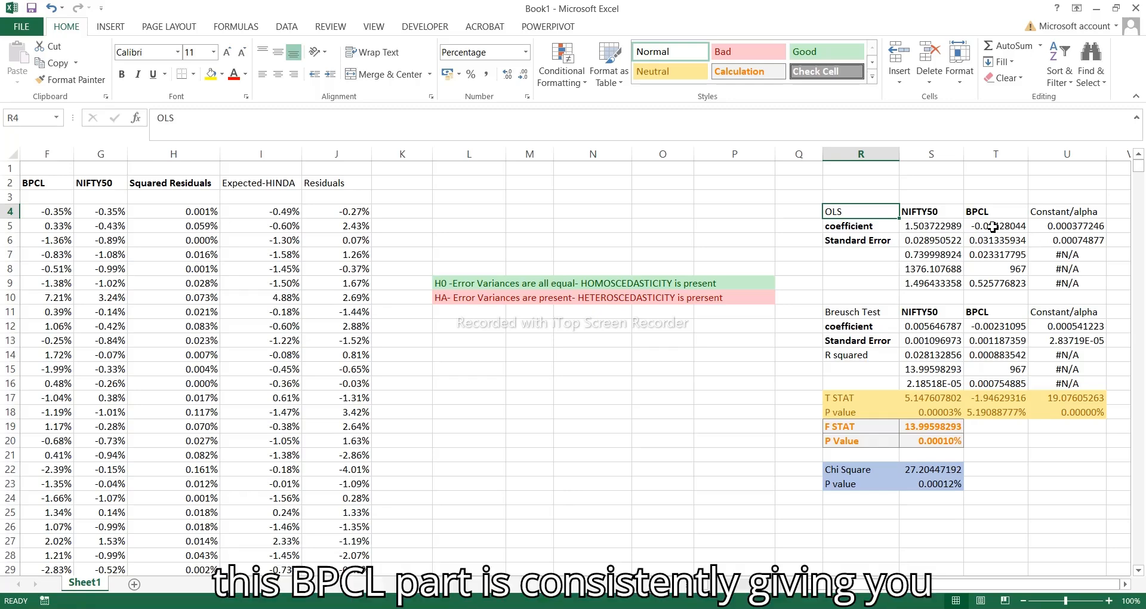
drag(993, 213, 1015, 413)
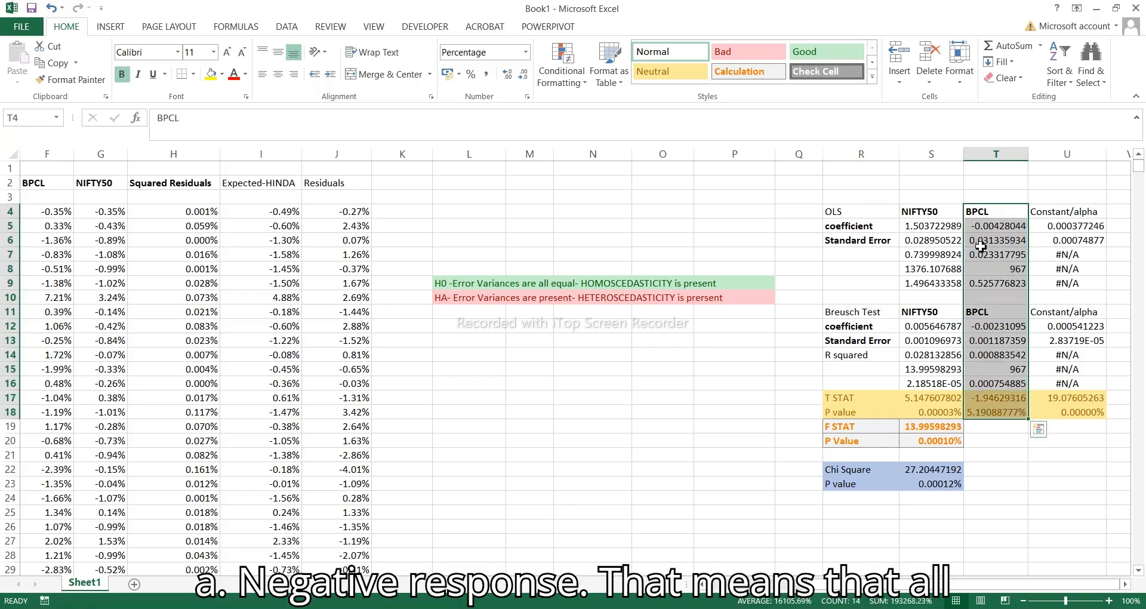
click(949, 368)
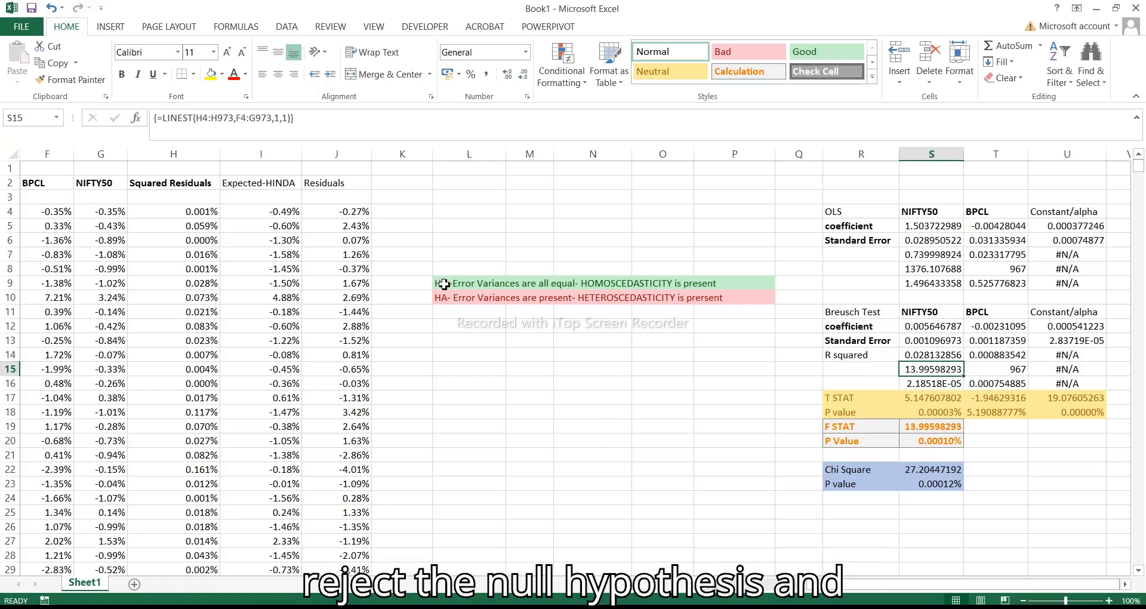
drag(437, 285, 703, 284)
click(530, 341)
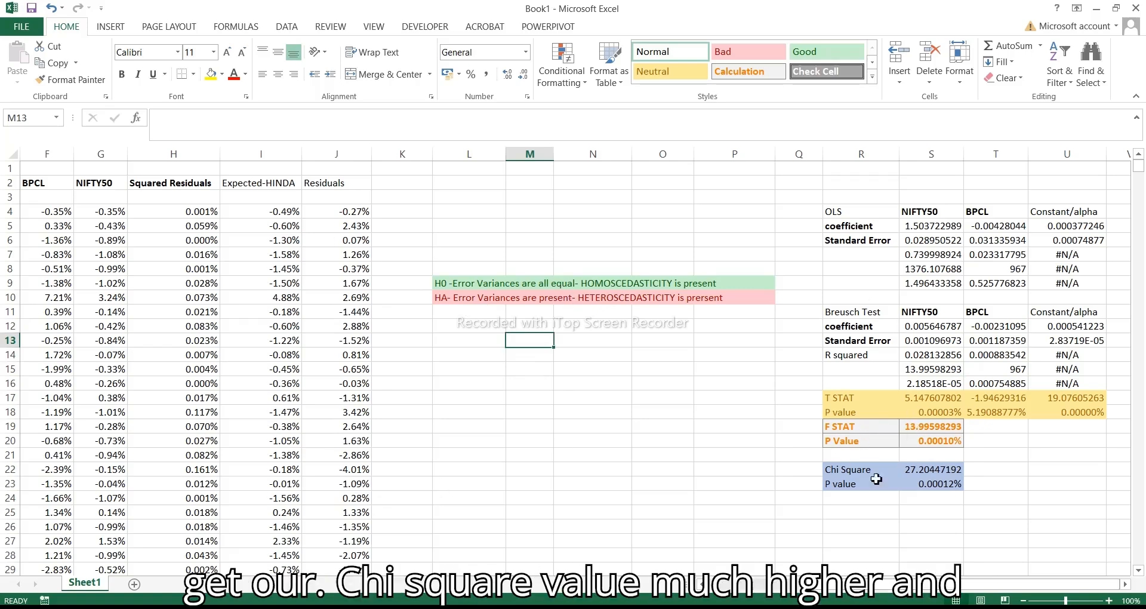
drag(841, 471, 944, 472)
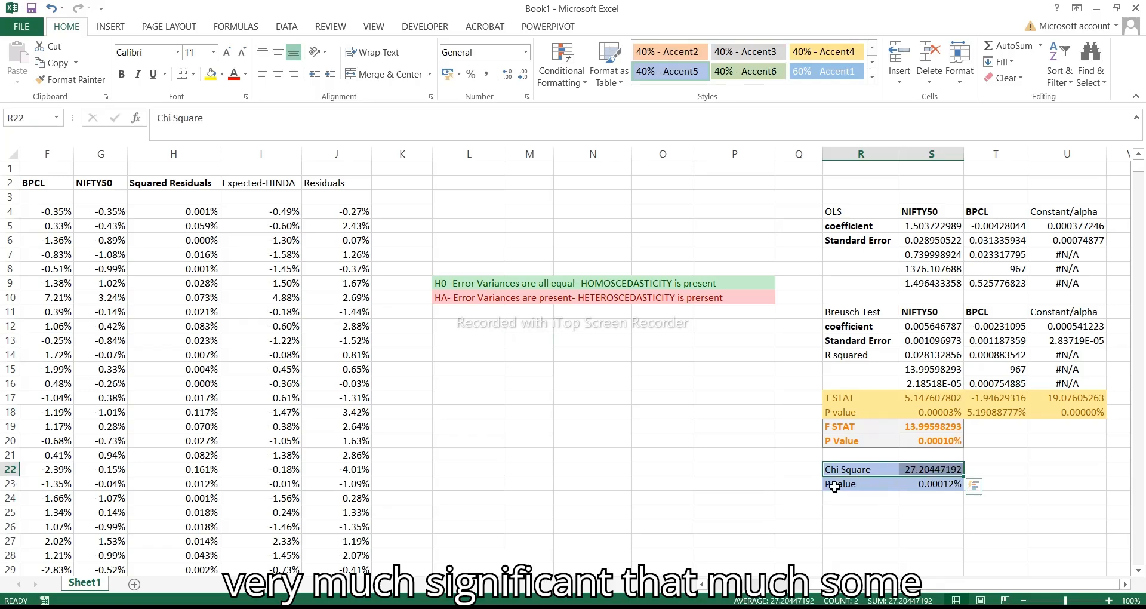
drag(835, 487, 940, 484)
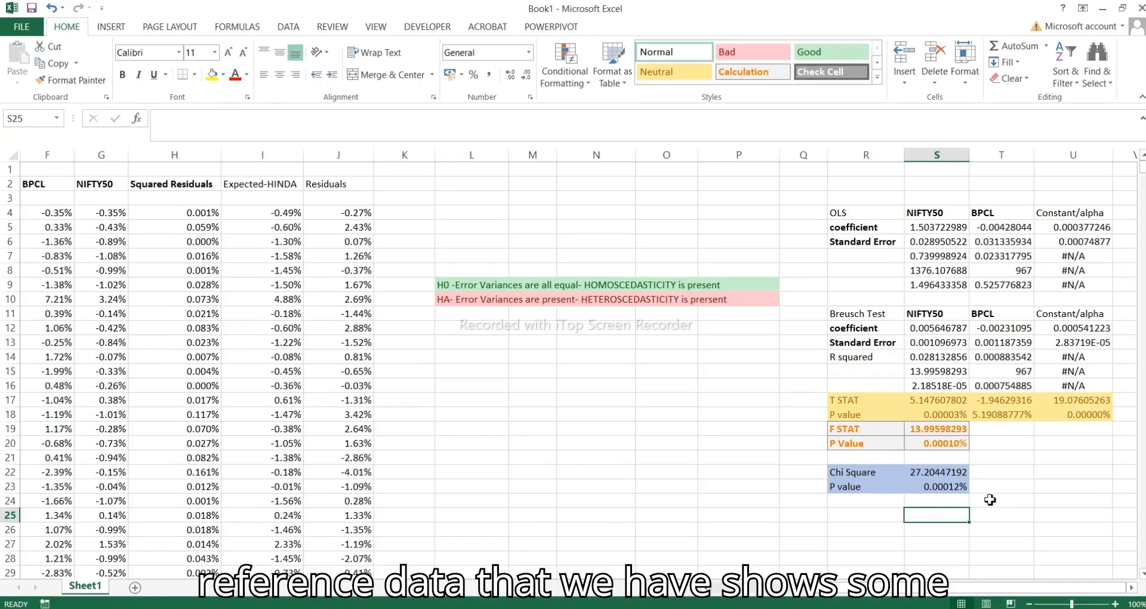
click(989, 498)
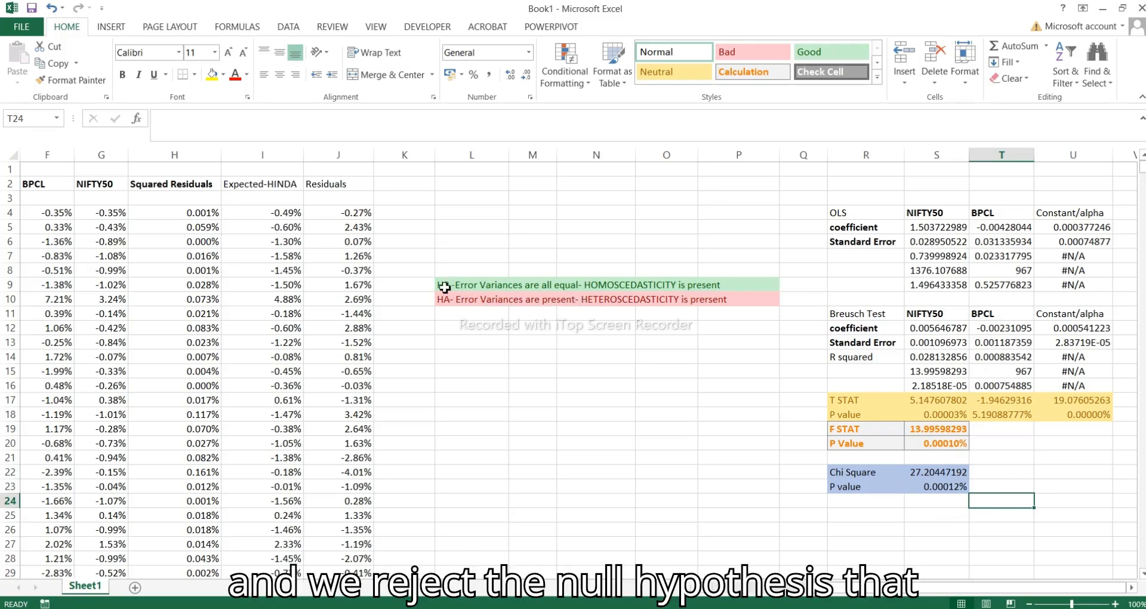
drag(444, 287, 737, 287)
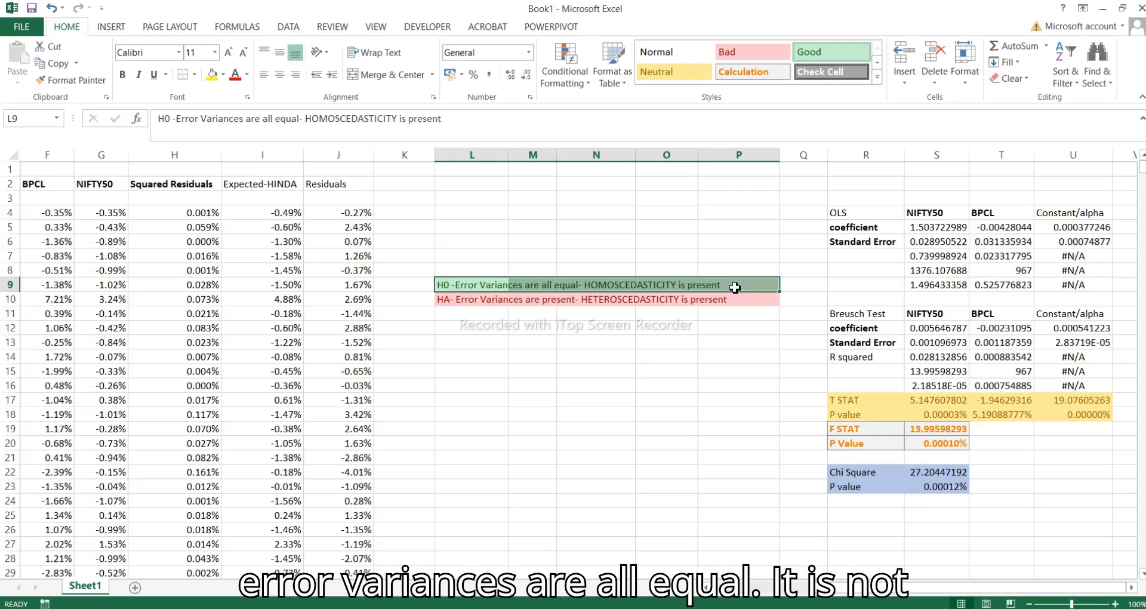
click(725, 327)
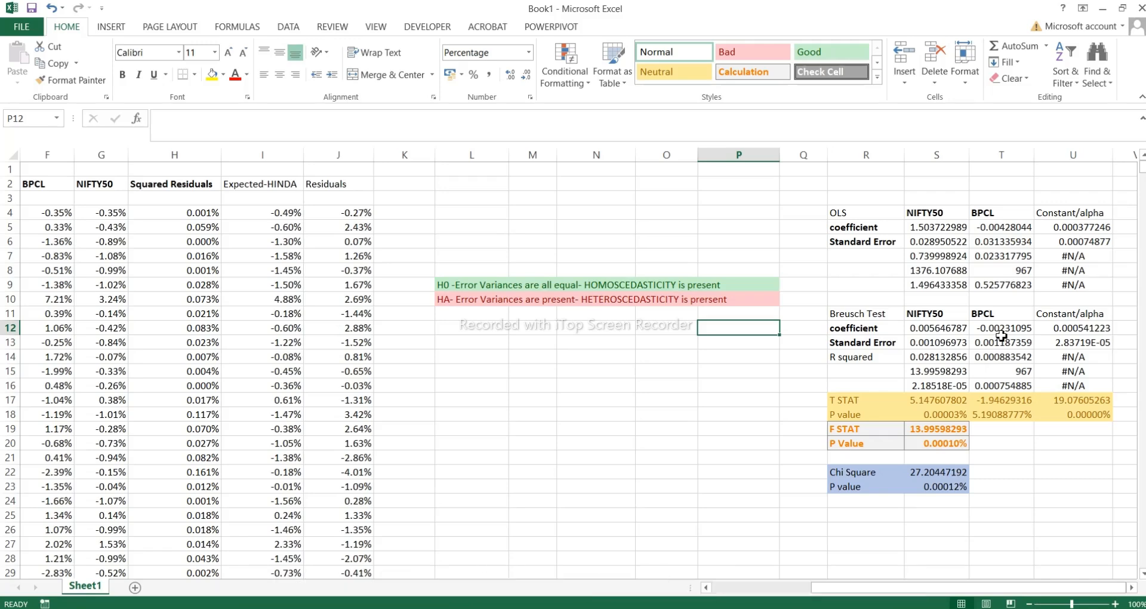
Inspect the HINDA daily return formula in E4 beside the raw closing prices, leaving it unedited, and return to the regression results
drag(875, 588, 775, 588)
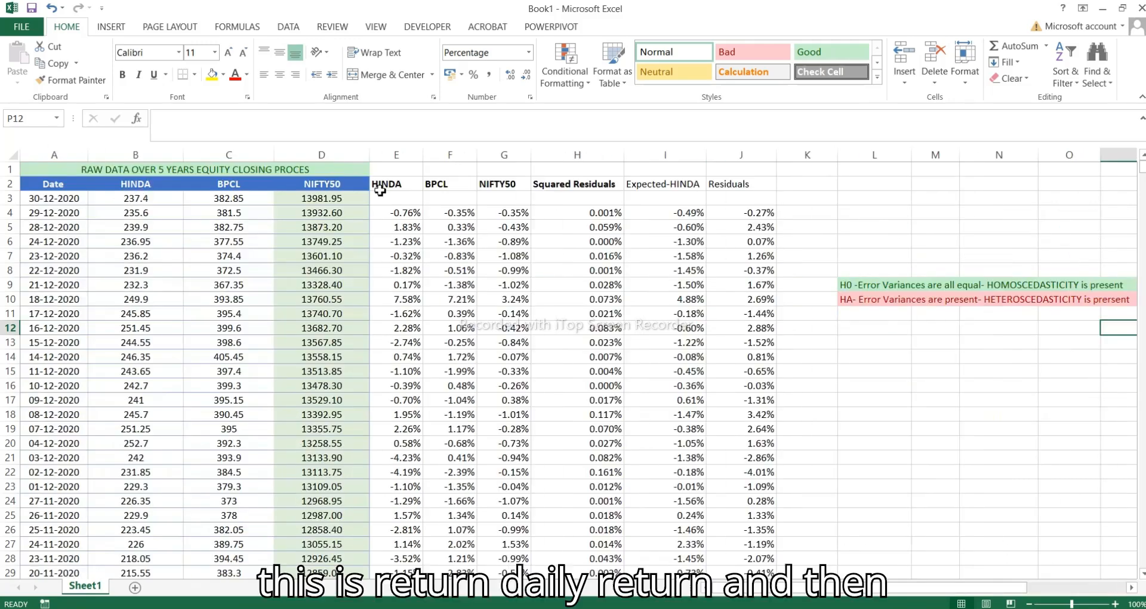
double_click(400, 213)
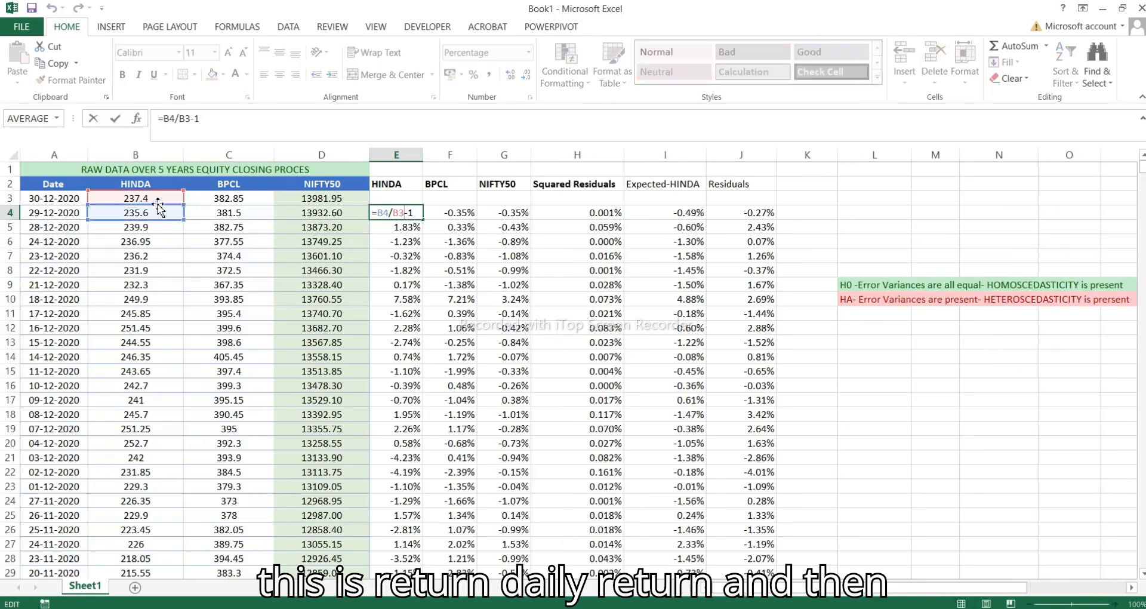
key(Escape)
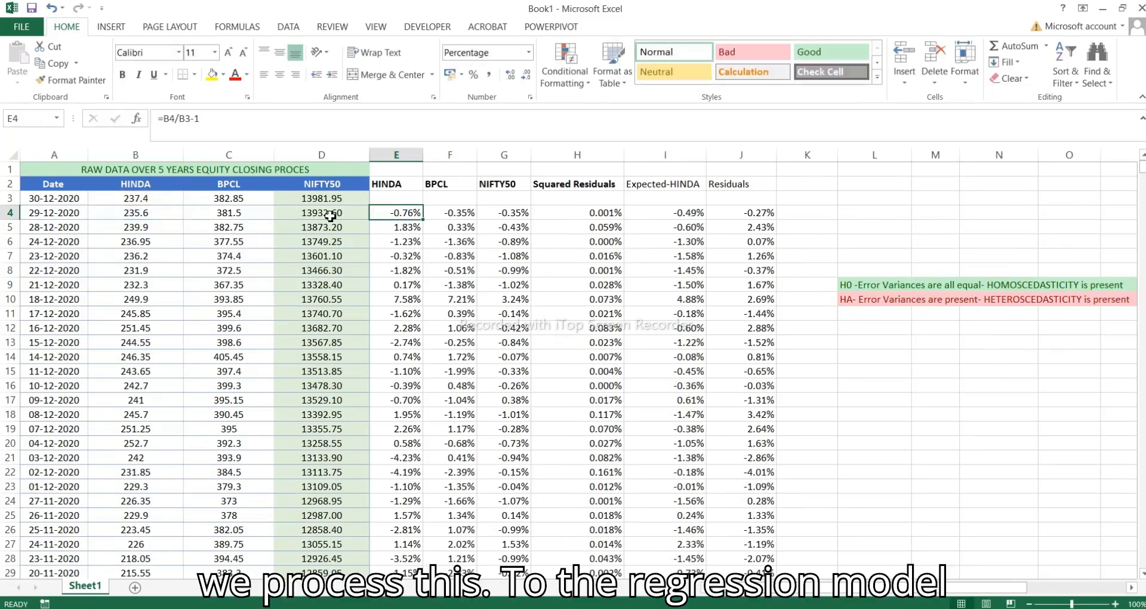
drag(769, 597, 885, 591)
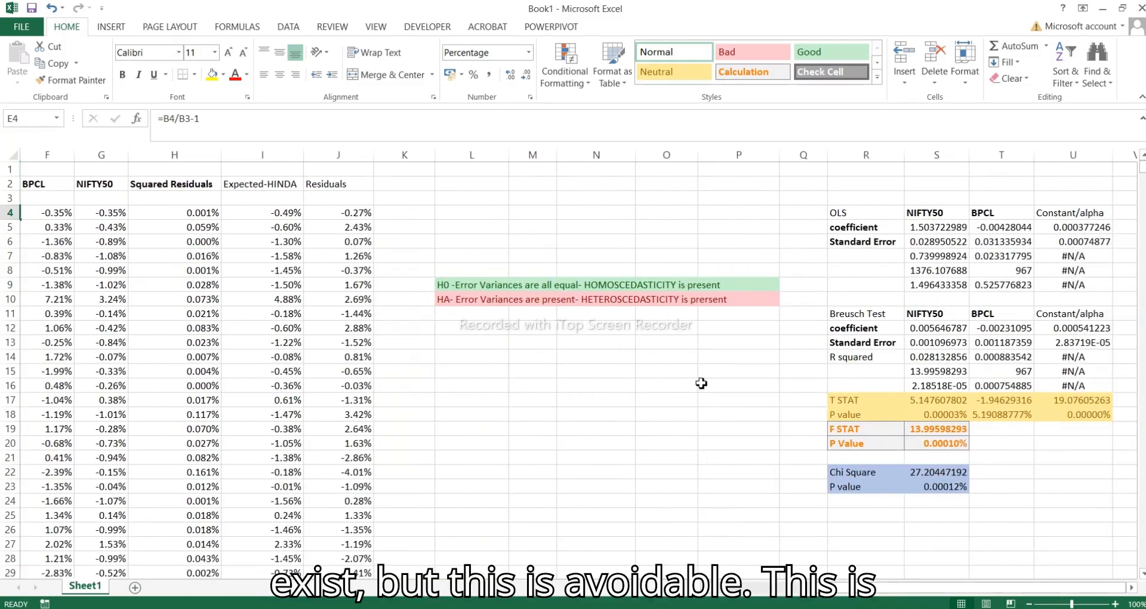
Highlight the Breusch Test coefficients for NIFTY50 and BPCL, S12 to T12, with the Good cell style
click(999, 329)
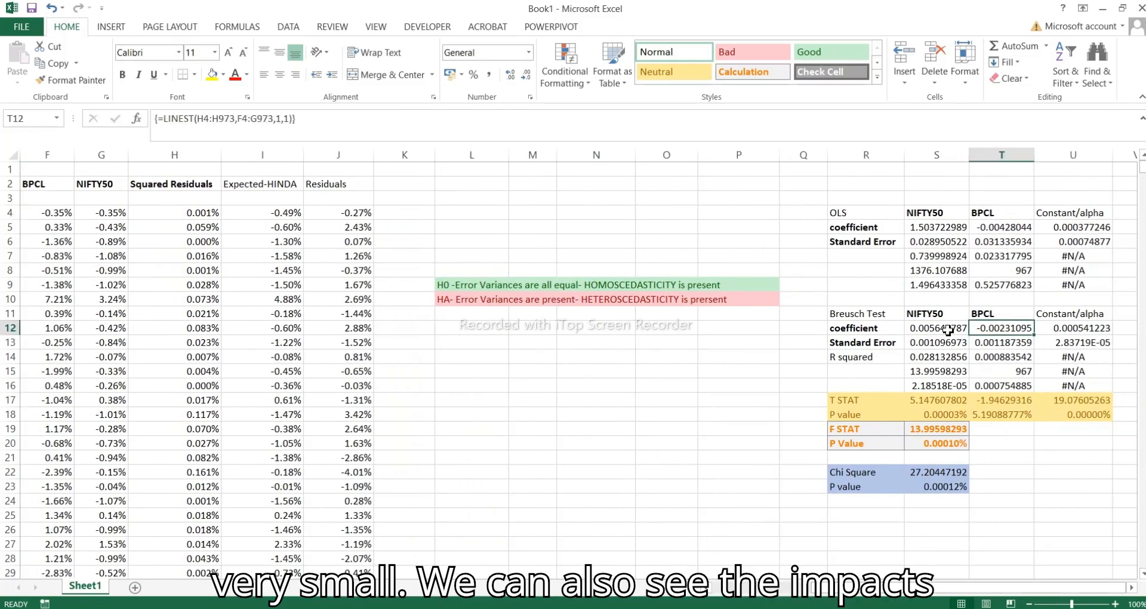
drag(936, 328, 1000, 328)
click(810, 55)
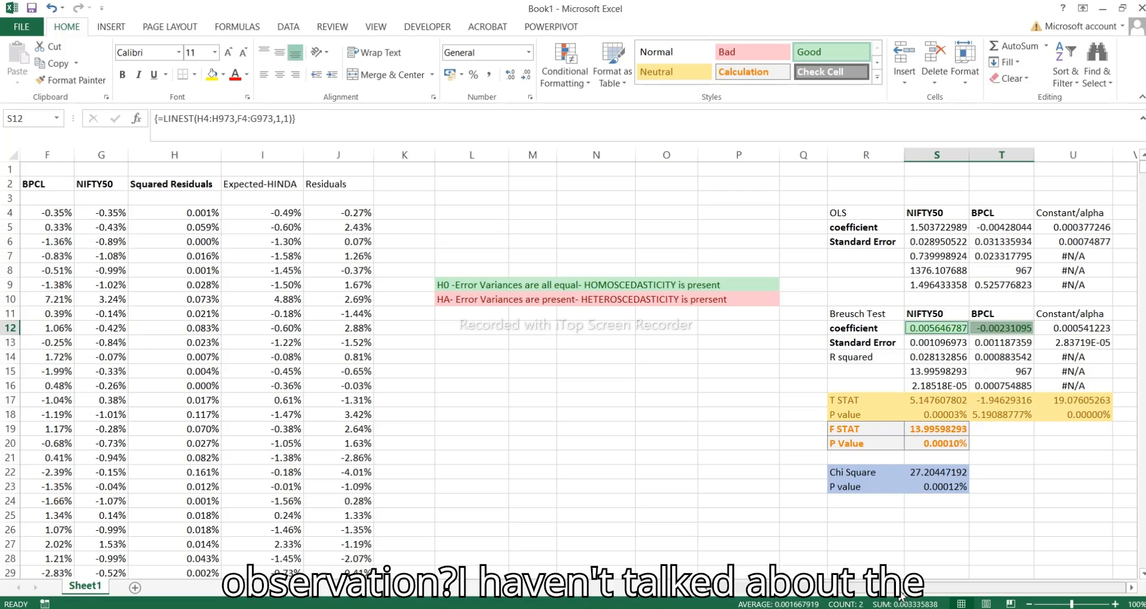
drag(1077, 216, 1081, 387)
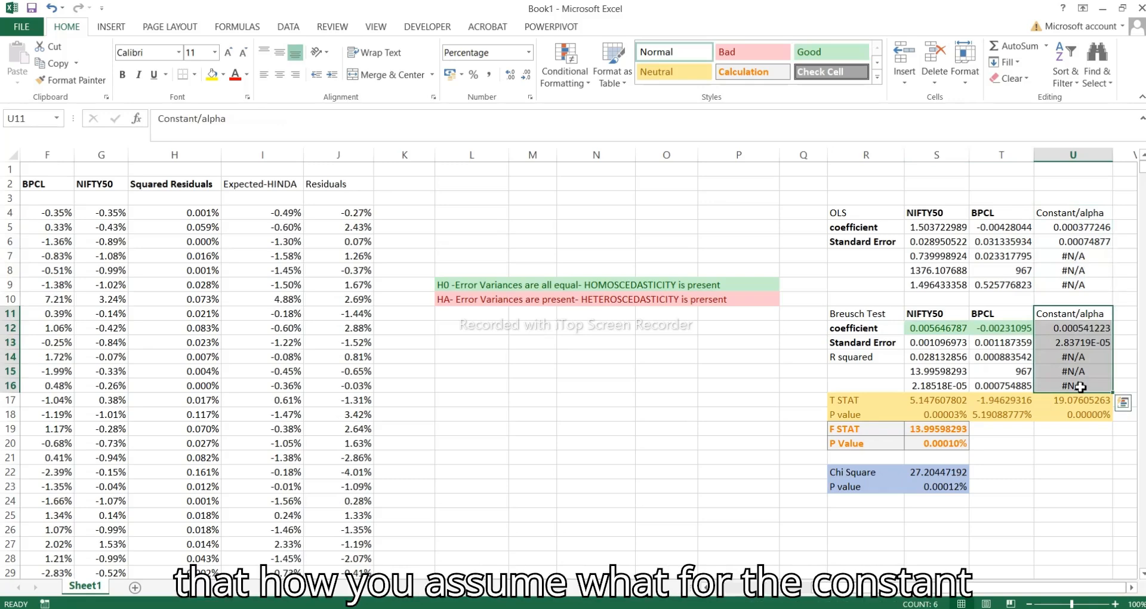
click(942, 371)
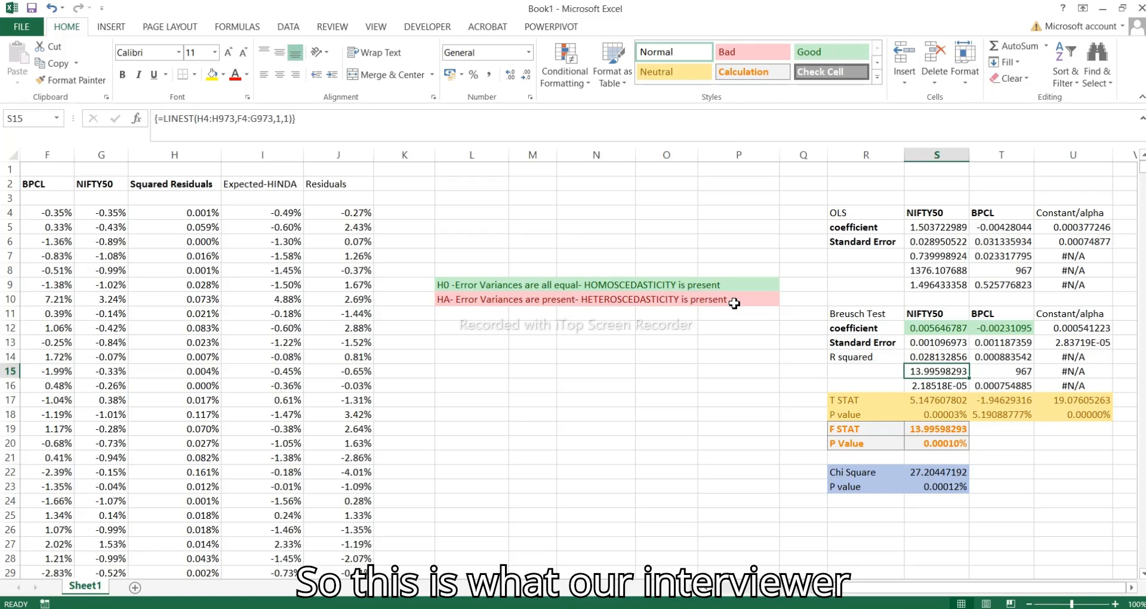
Make the alternative hypothesis row, L10 to P10, bold
drag(721, 302, 463, 304)
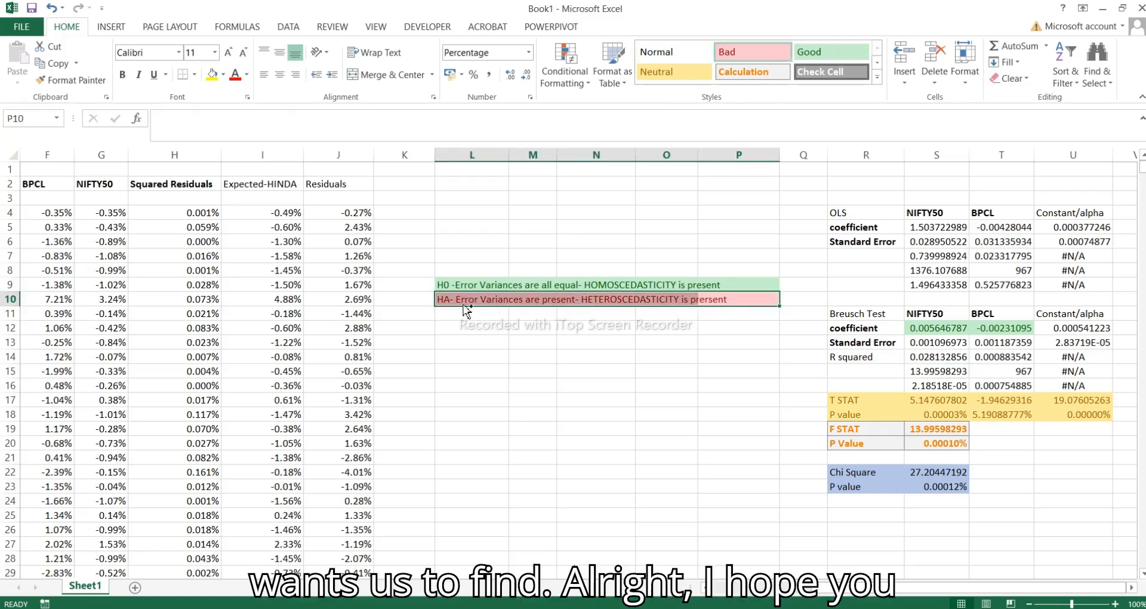
key(ctrl+b)
click(530, 322)
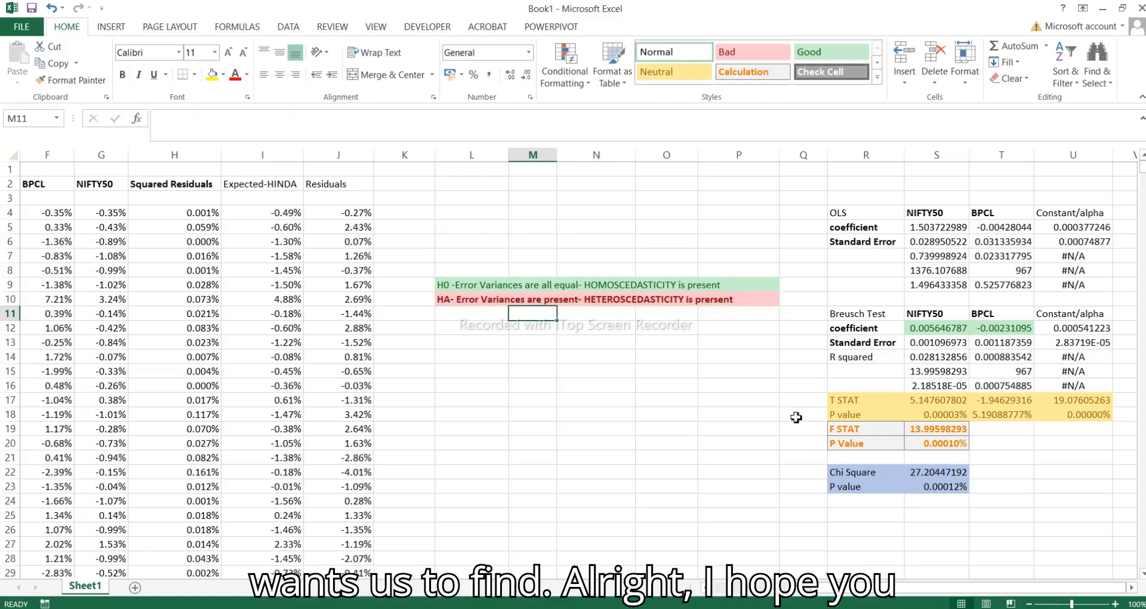